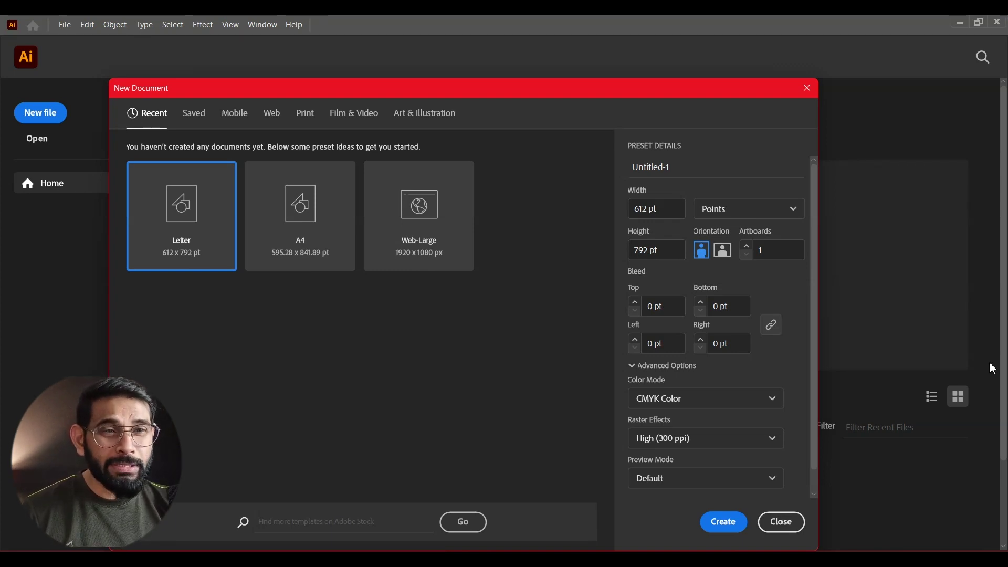
- Set the new document to 720 × 300 px in Pixels, RGB Color, Screen (72 ppi) raster effects
click(731, 221)
click(714, 360)
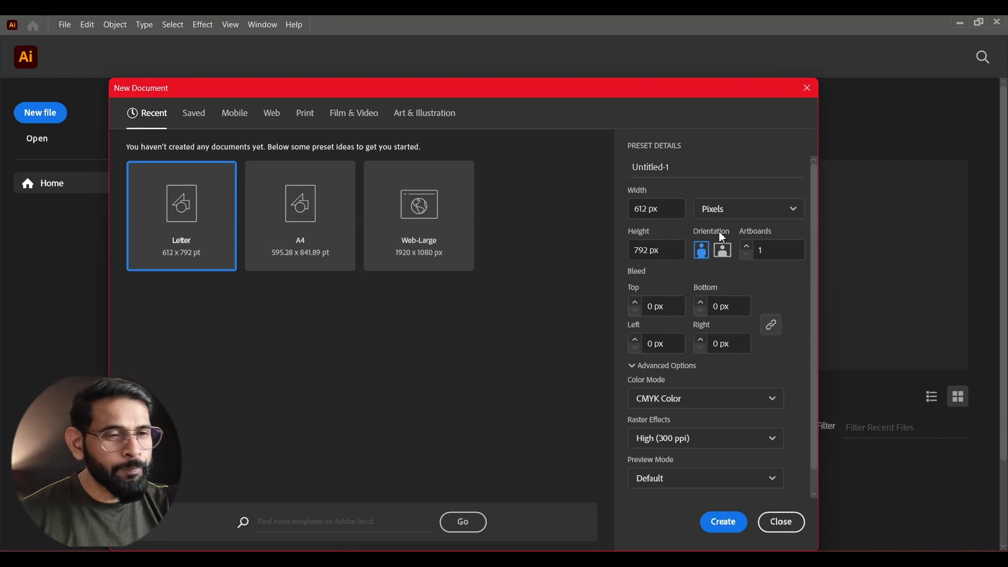
click(673, 205)
text(720)
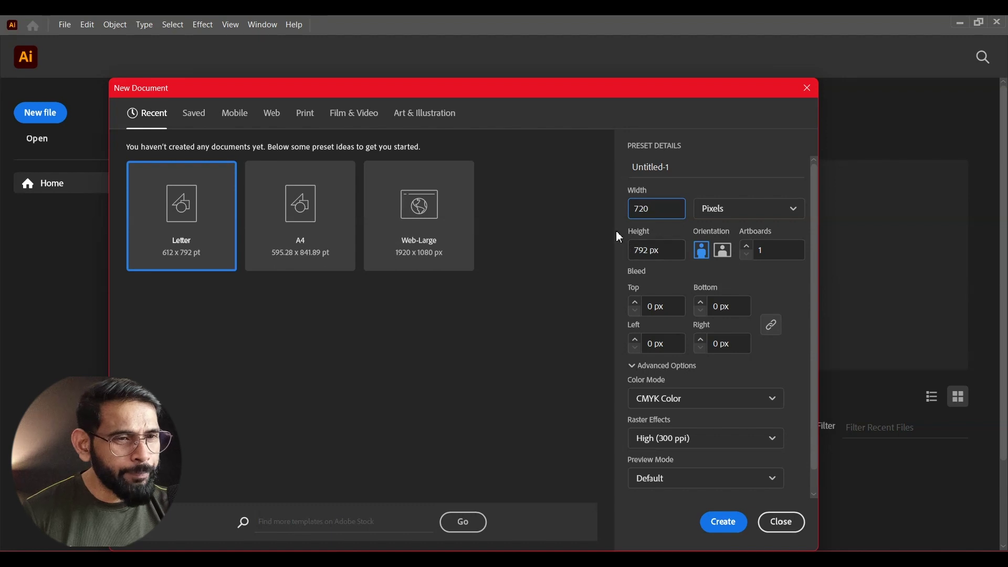
key(Tab)
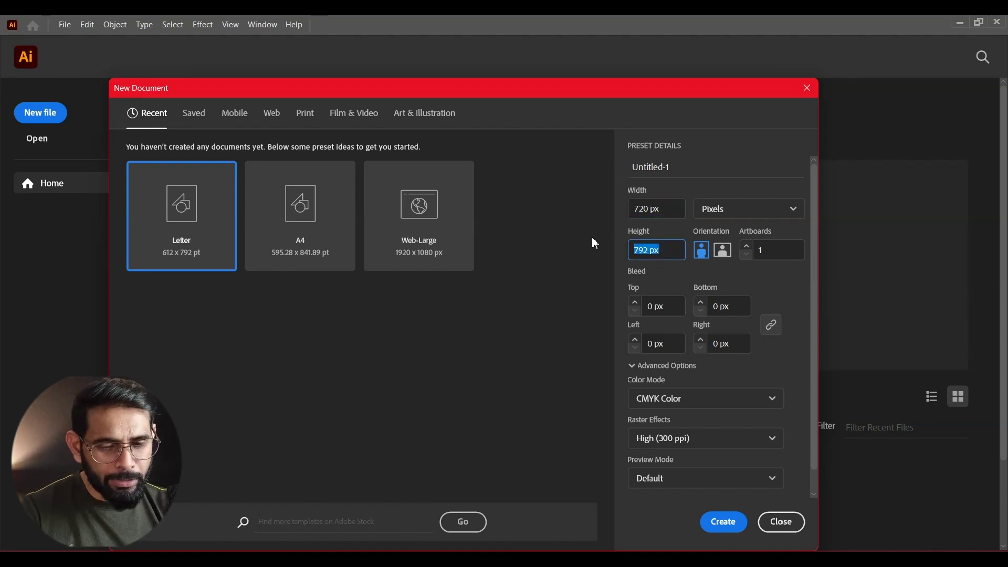
text(300)
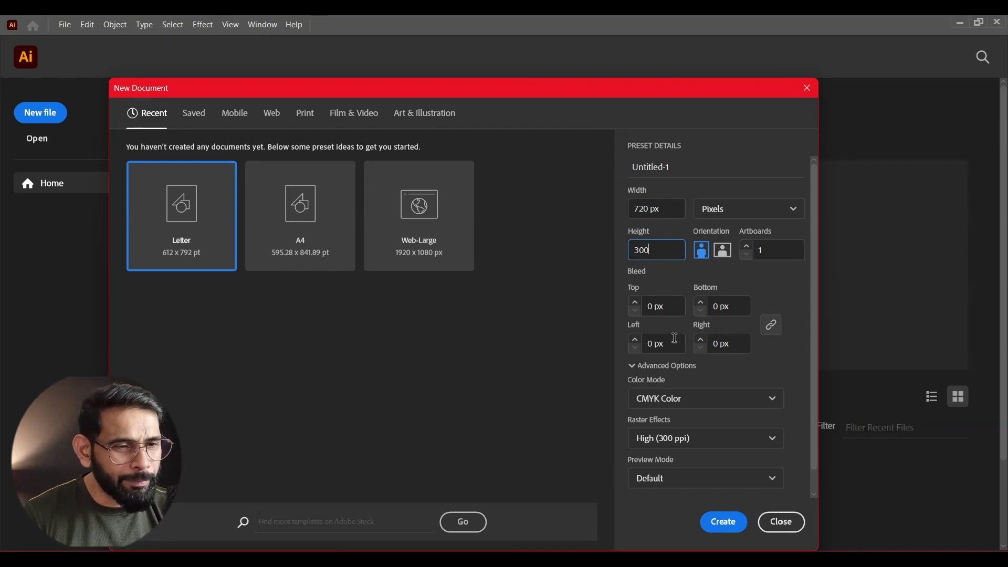
click(681, 400)
click(676, 424)
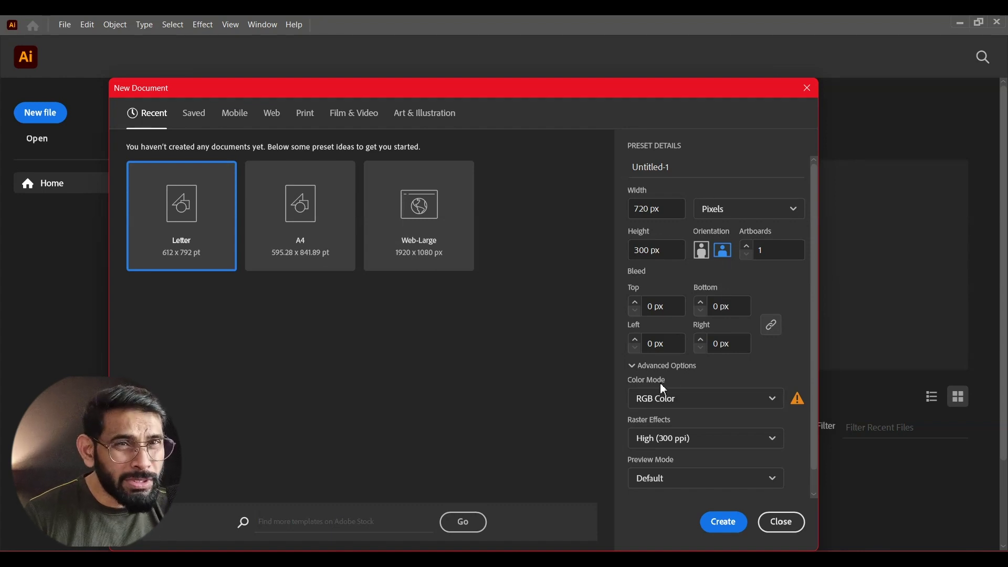
click(672, 440)
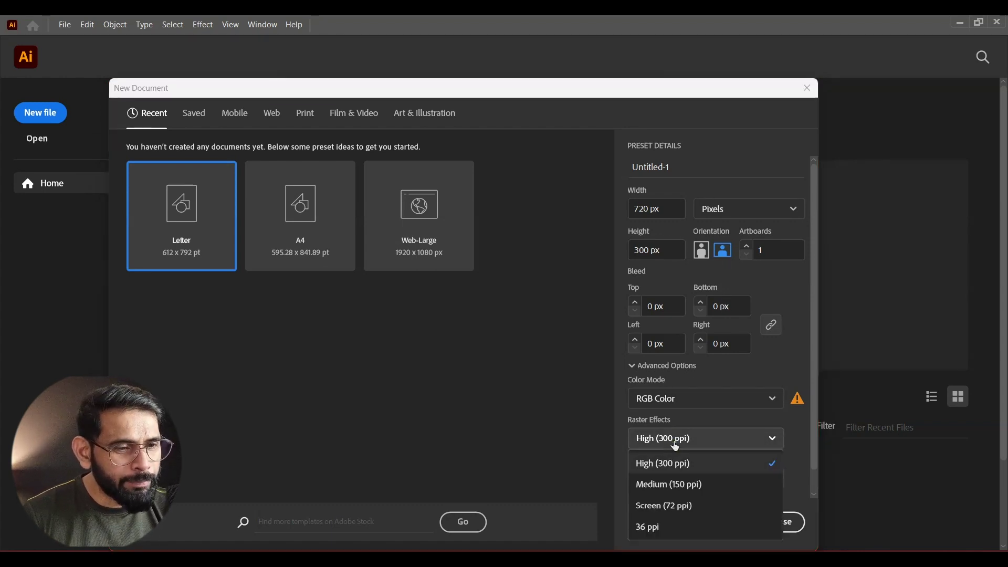
click(680, 507)
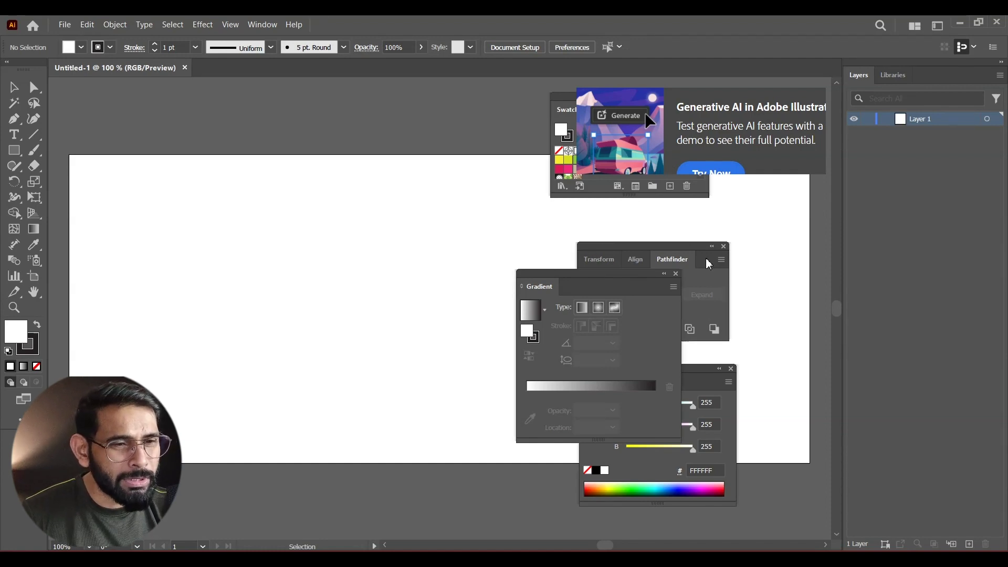
- Close the Transform/Align/Pathfinder, Color and Gradient panels and move the Swatches panel aside
click(725, 246)
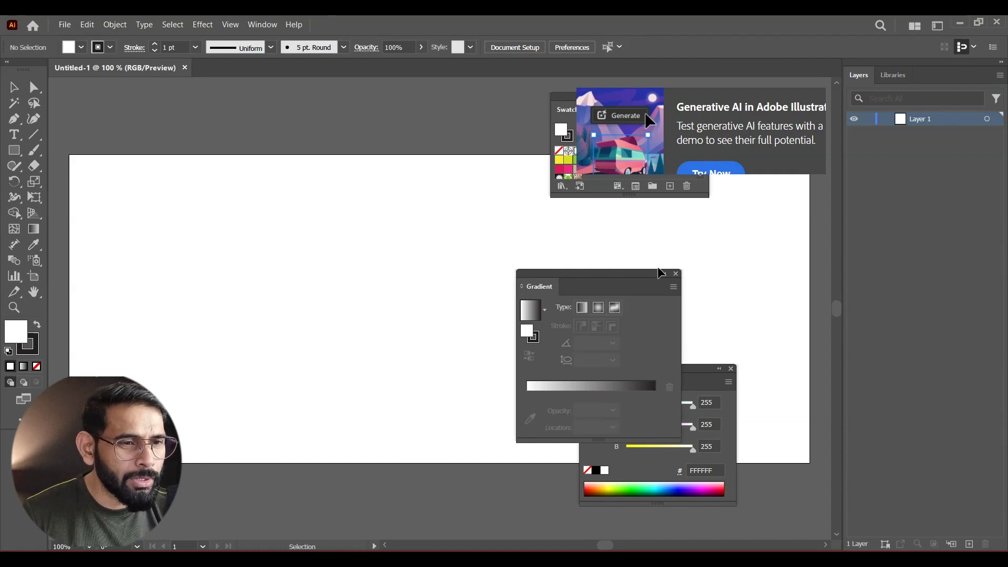
click(731, 369)
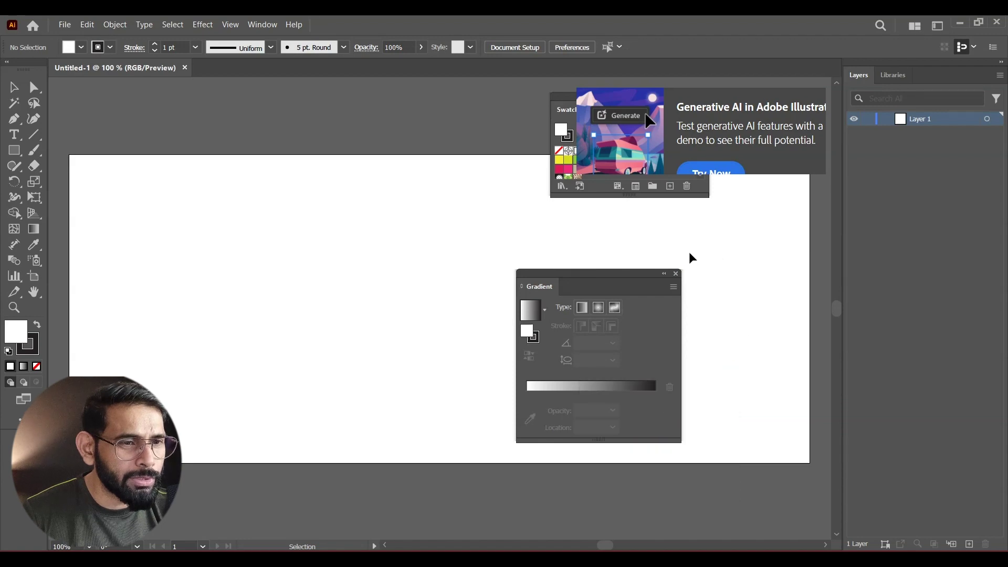
click(676, 273)
drag(567, 97, 692, 100)
- Zoom out to fit the artboard and begin placing the living-2583036_1920.jpg photo
drag(477, 298, 471, 316)
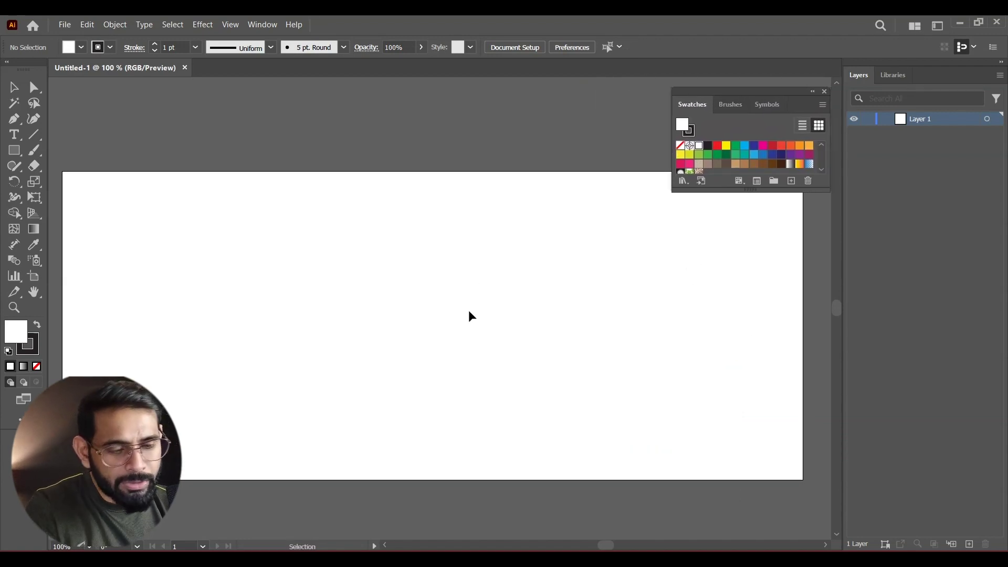
key(ctrl+minus)
drag(506, 331, 445, 308)
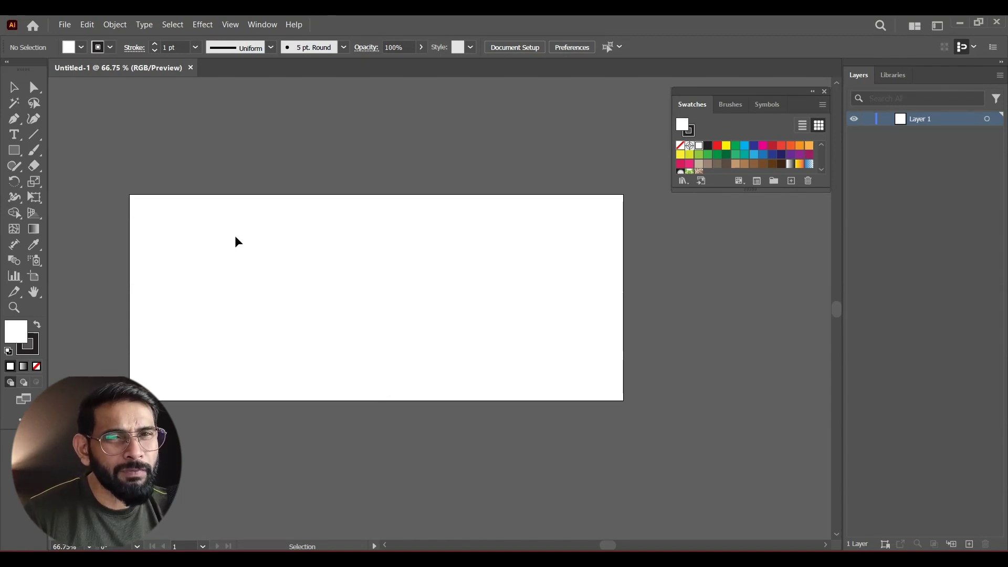
click(65, 25)
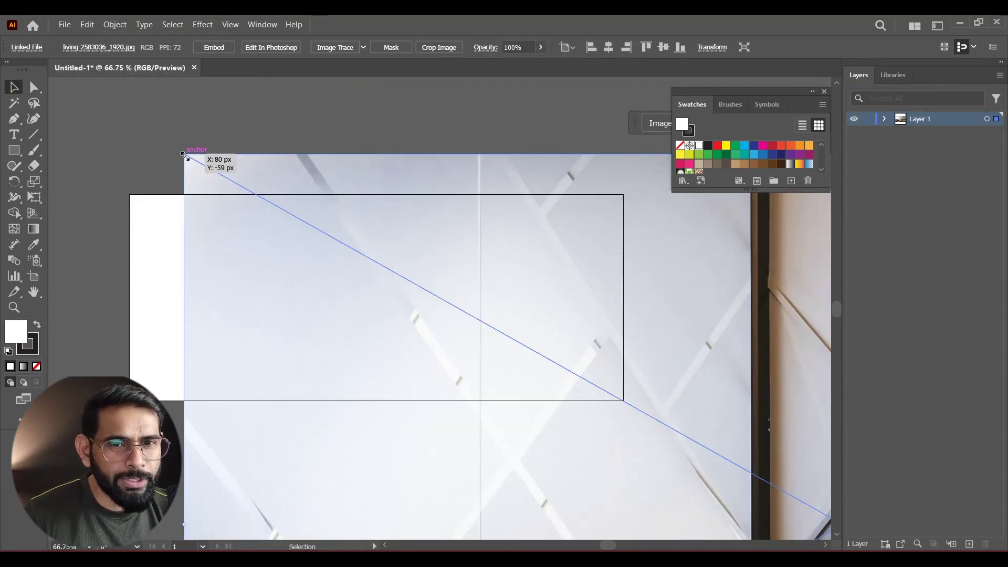
- Shrink the placed living-room photo and move it onto the artboard, undoing uneven resizes
drag(184, 155, 544, 449)
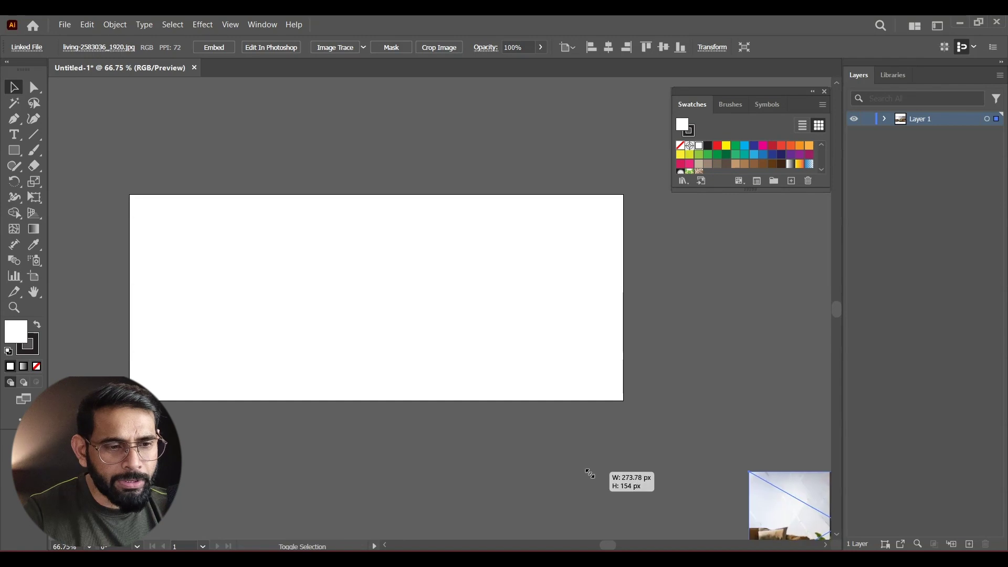
drag(814, 533, 378, 265)
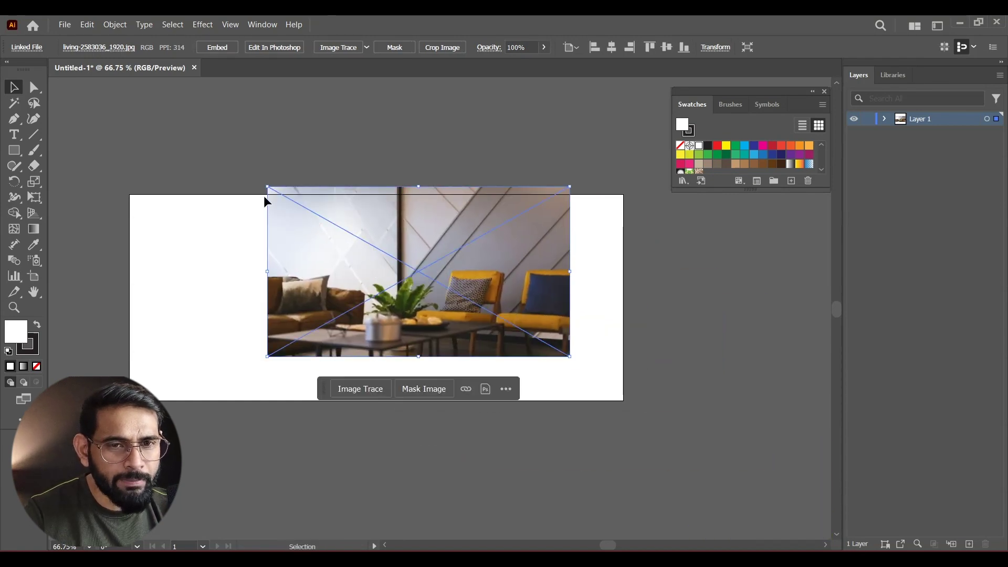
drag(270, 188, 264, 200)
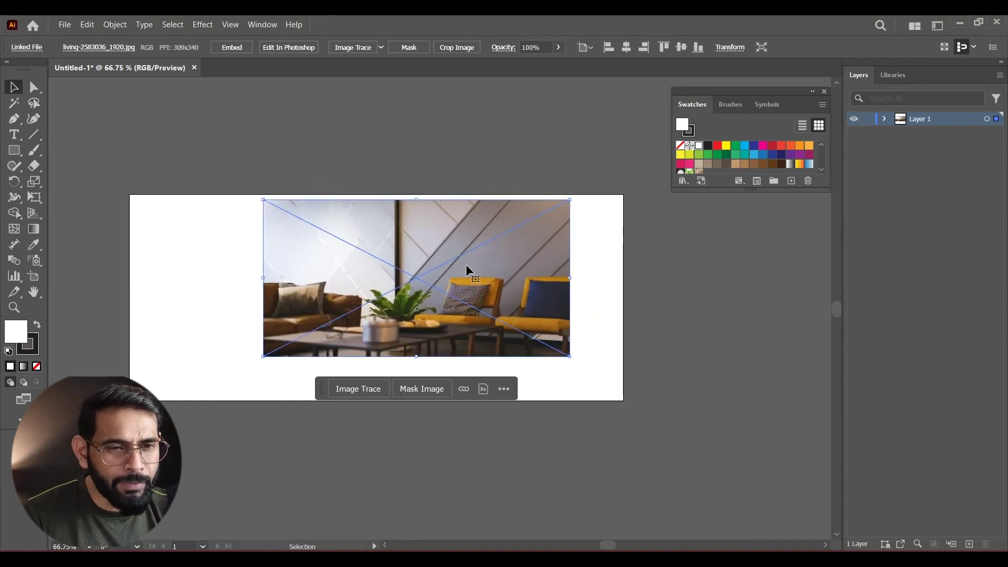
key(ctrl+z)
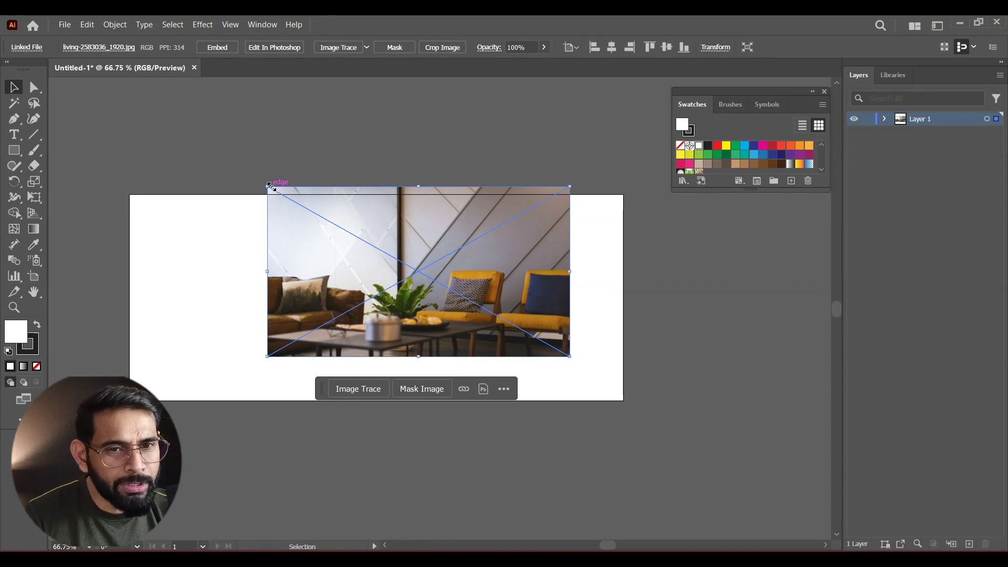
drag(272, 183, 271, 185)
key(ctrl+z)
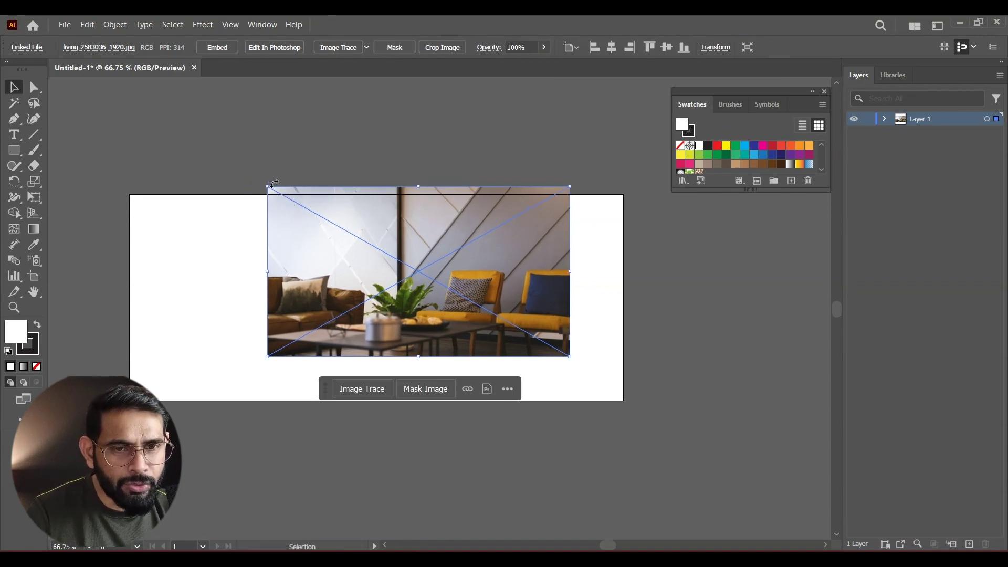
- Scale the photo down proportionally and settle it in the artboard's right half
mouse_move(264, 182)
mouse_down()
mouse_move(209, 209)
mouse_move(189, 202)
mouse_up()
drag(405, 274, 449, 284)
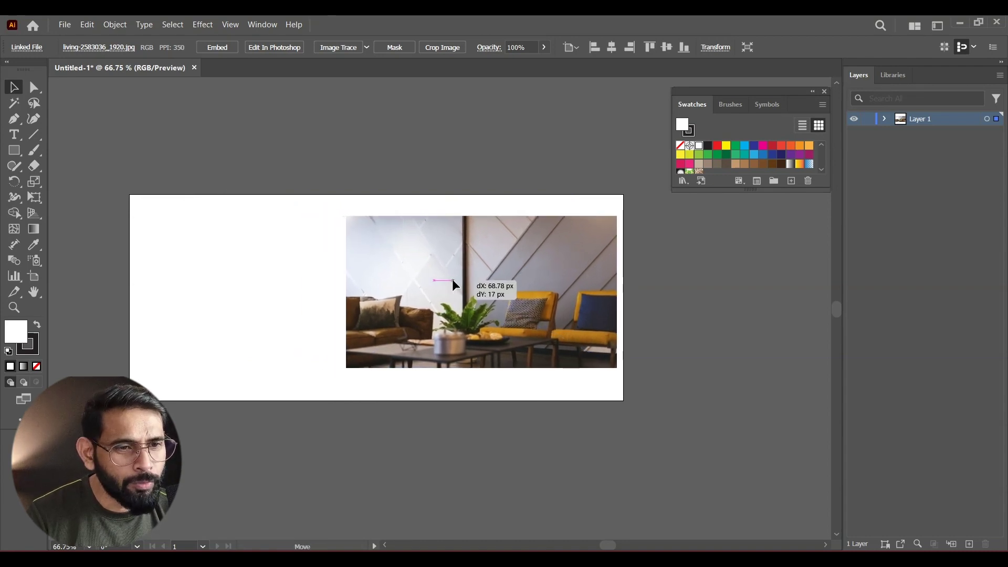
click(794, 315)
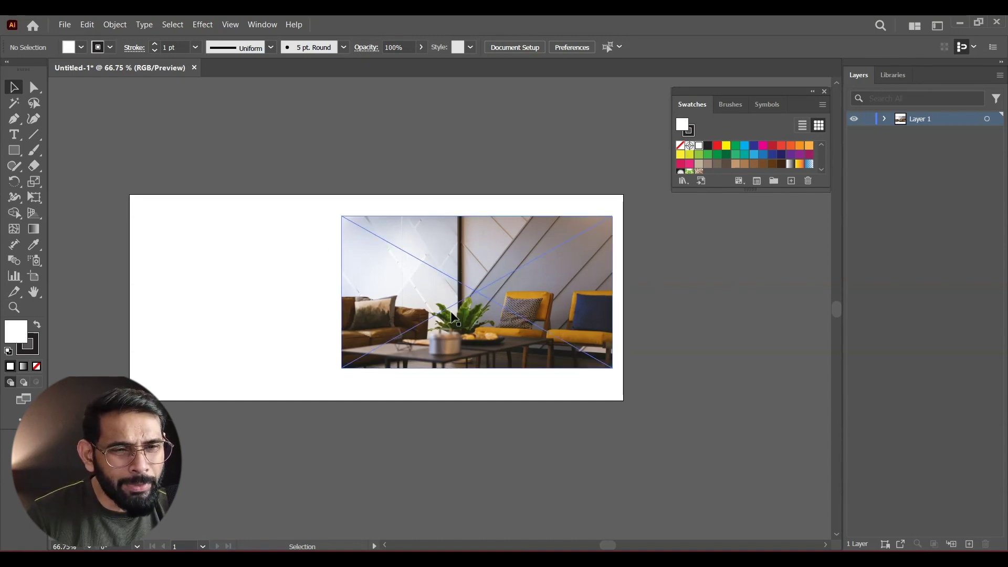
drag(461, 308, 478, 299)
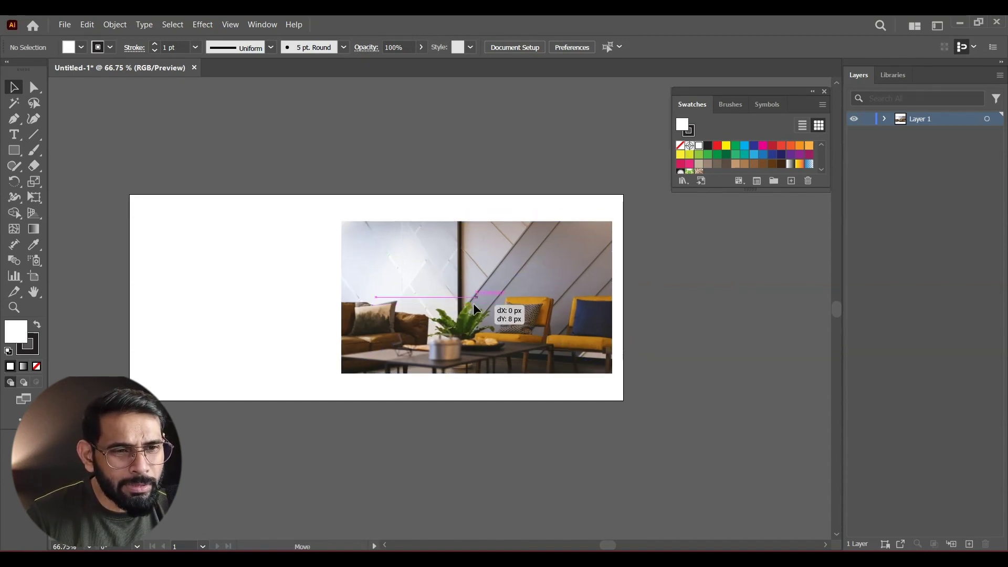
drag(478, 300, 478, 305)
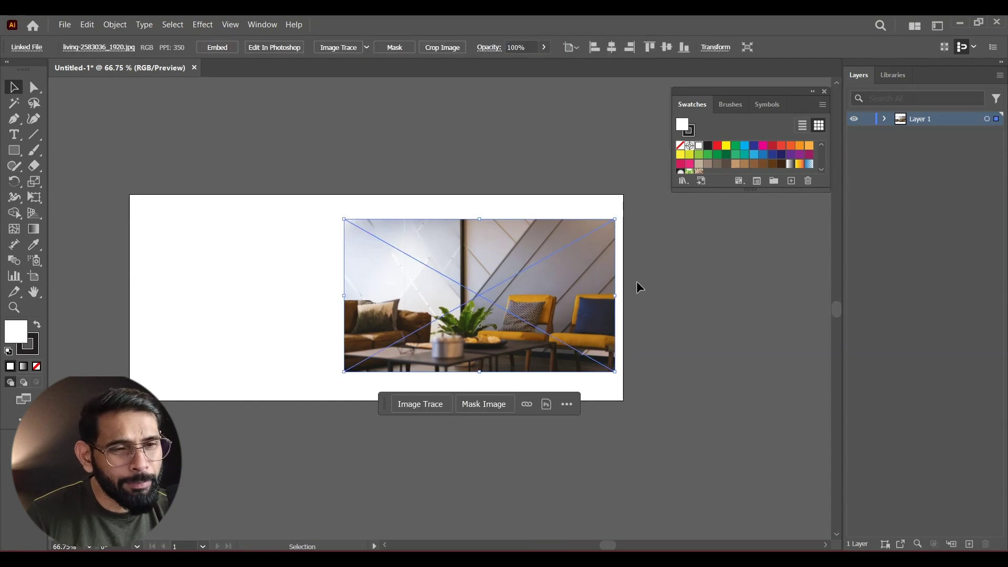
click(709, 289)
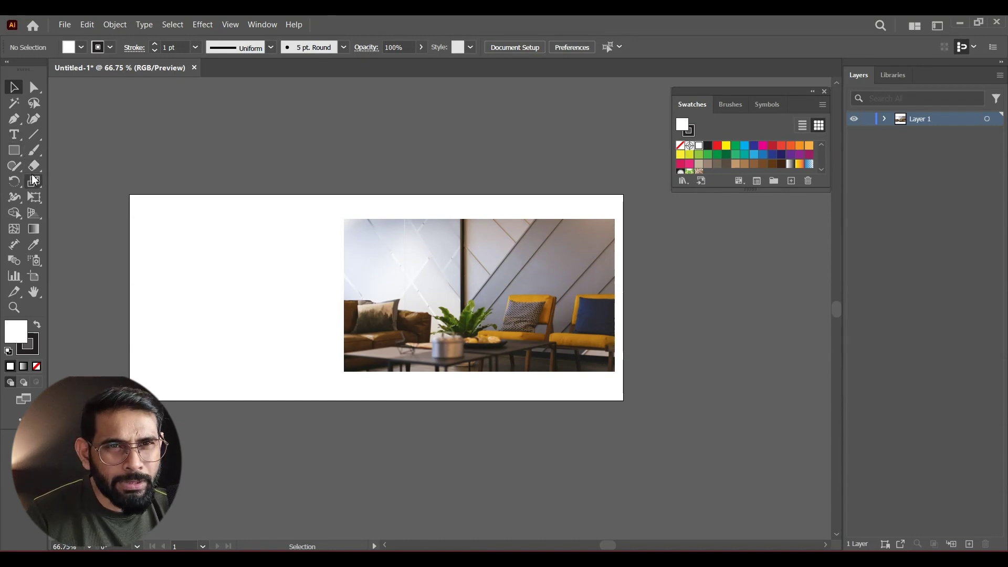
drag(14, 150, 104, 181)
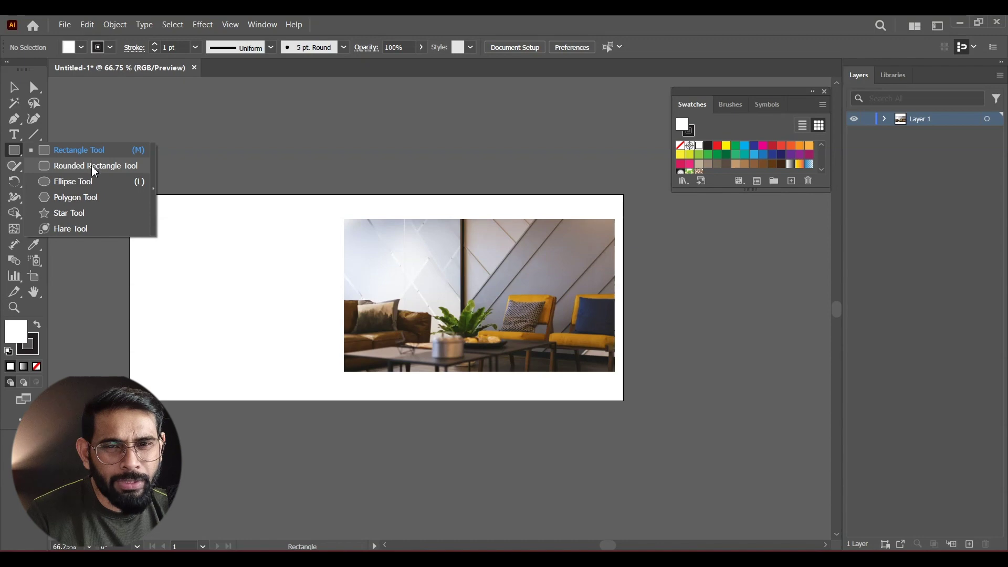
- Draw a large circle over the artboard and remove its white fill
drag(103, 181, 90, 185)
drag(518, 266, 710, 381)
key(v)
mouse_move(558, 238)
mouse_down()
mouse_move(549, 241)
mouse_move(536, 197)
mouse_move(522, 205)
mouse_up()
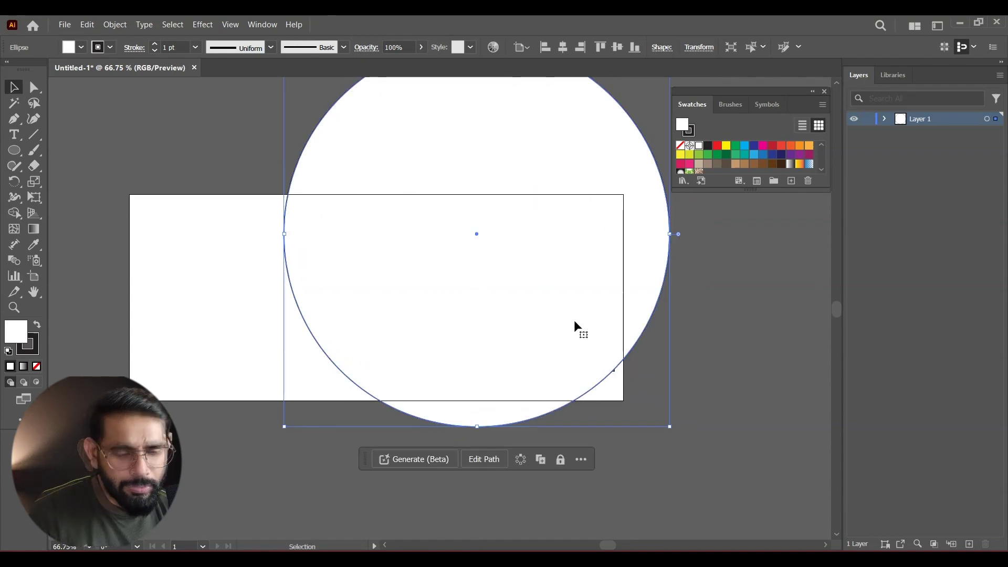
click(36, 366)
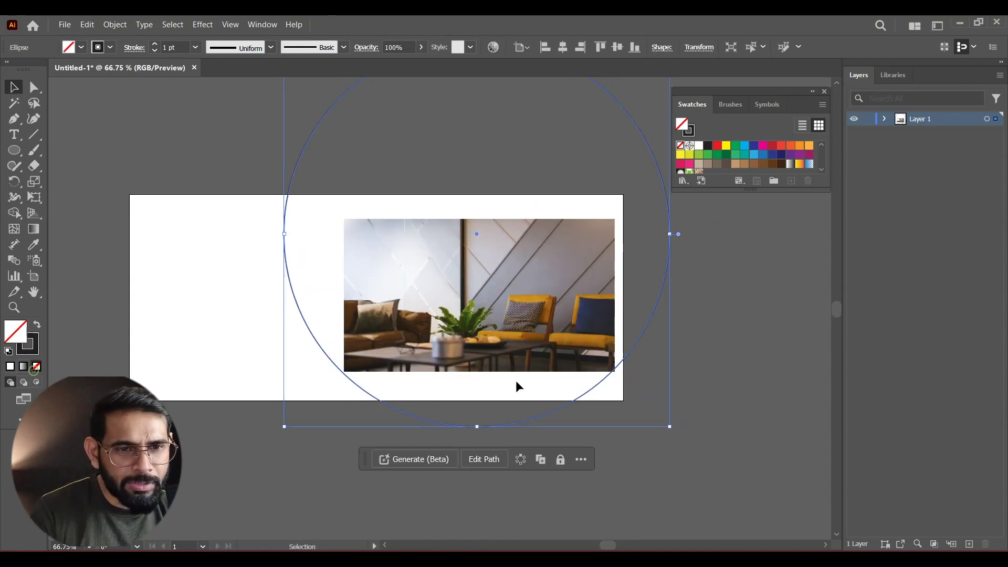
key(ctrl+equal)
key(ctrl+minus)
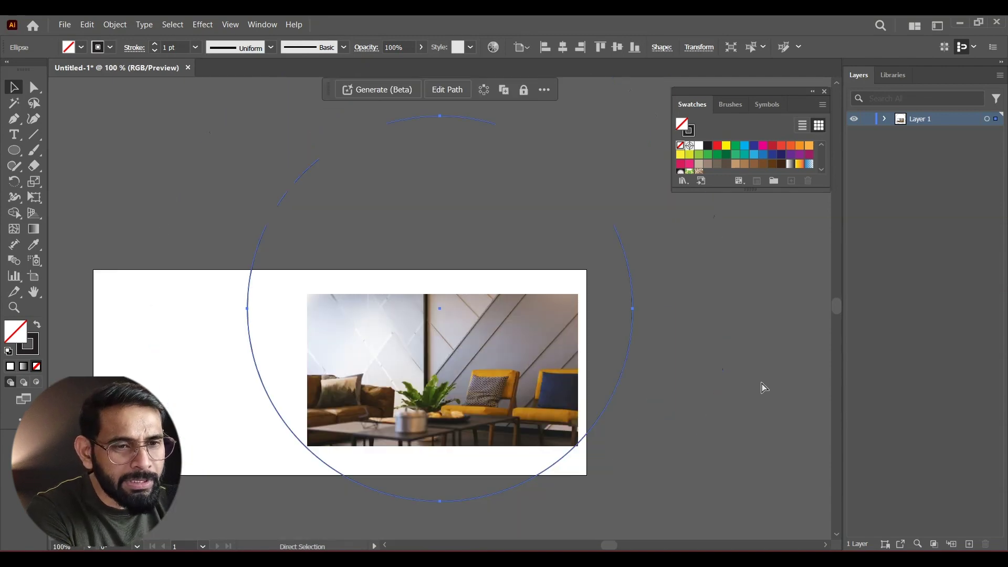
key(ctrl+minus)
- Enlarge the circle outline and move it up over the artboard
drag(587, 164, 608, 141)
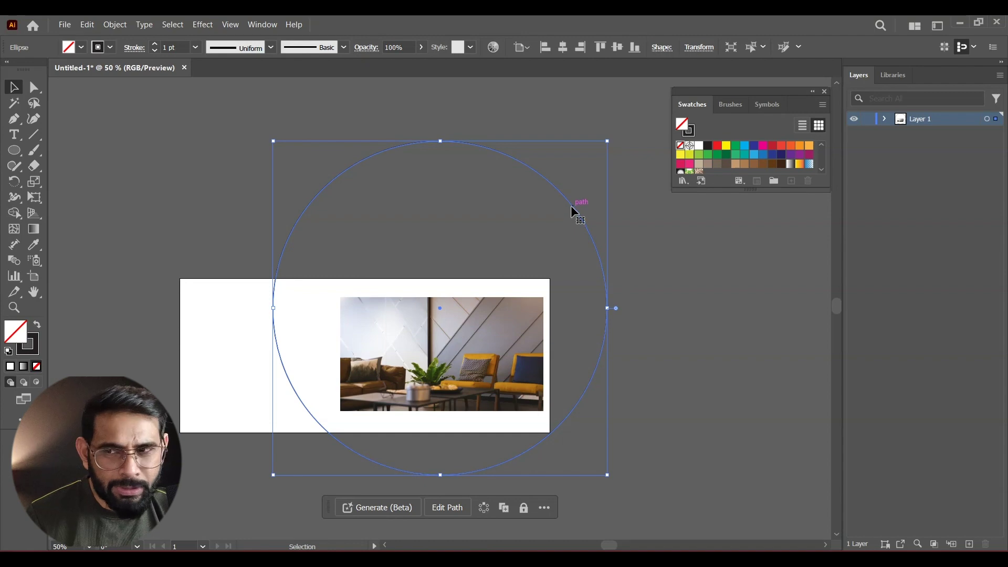
click(584, 207)
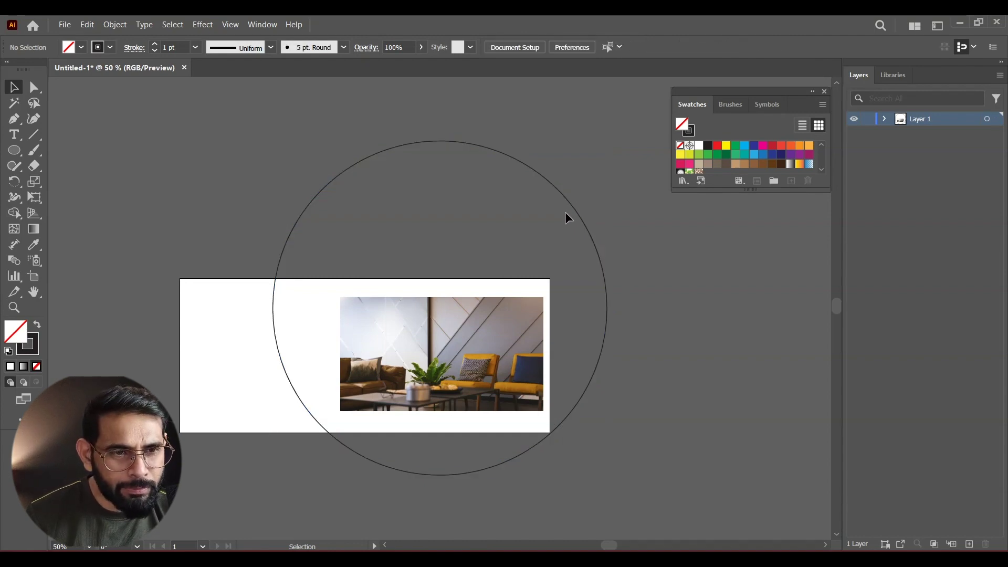
drag(579, 218, 579, 193)
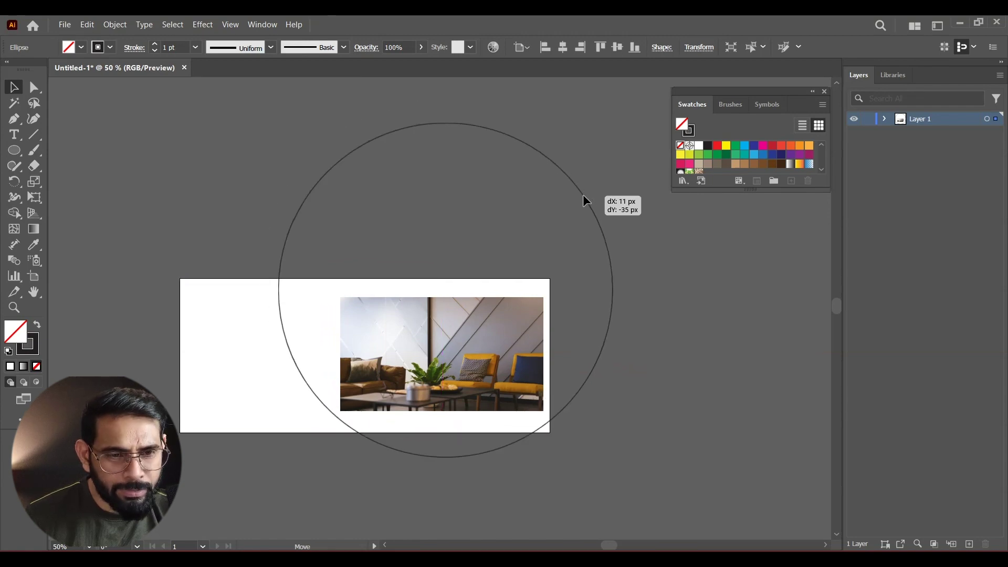
drag(580, 192, 579, 182)
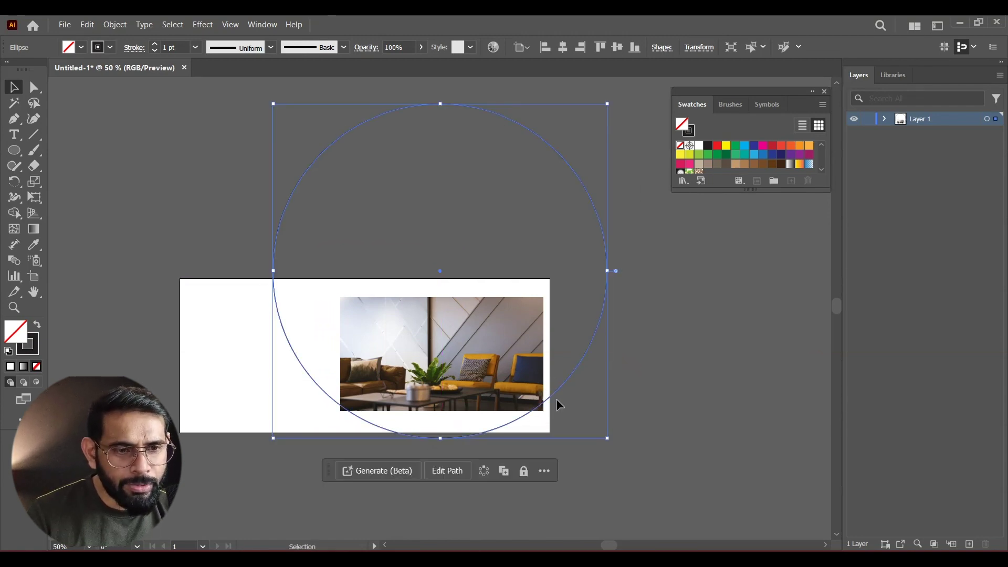
drag(608, 438, 681, 511)
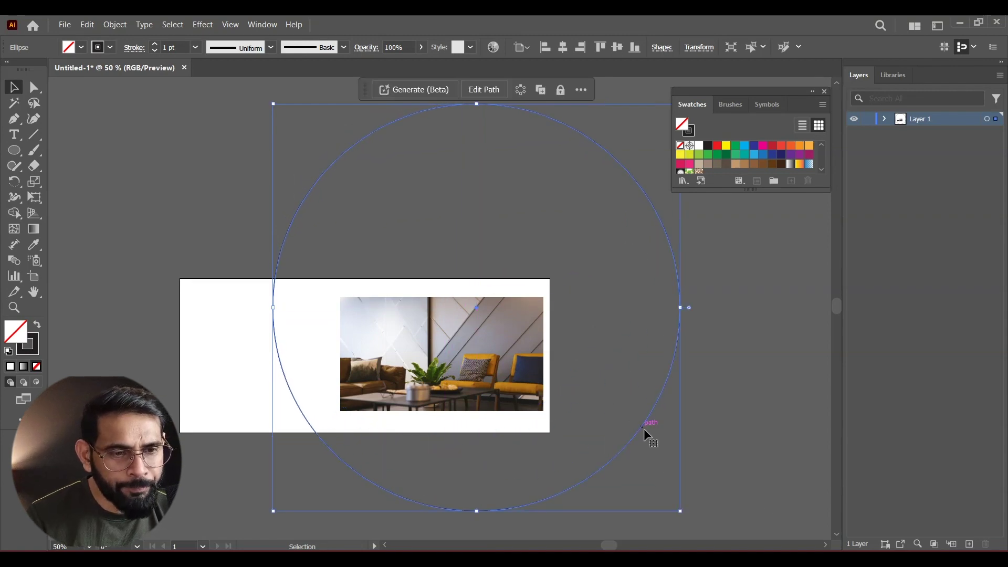
drag(645, 432, 613, 357)
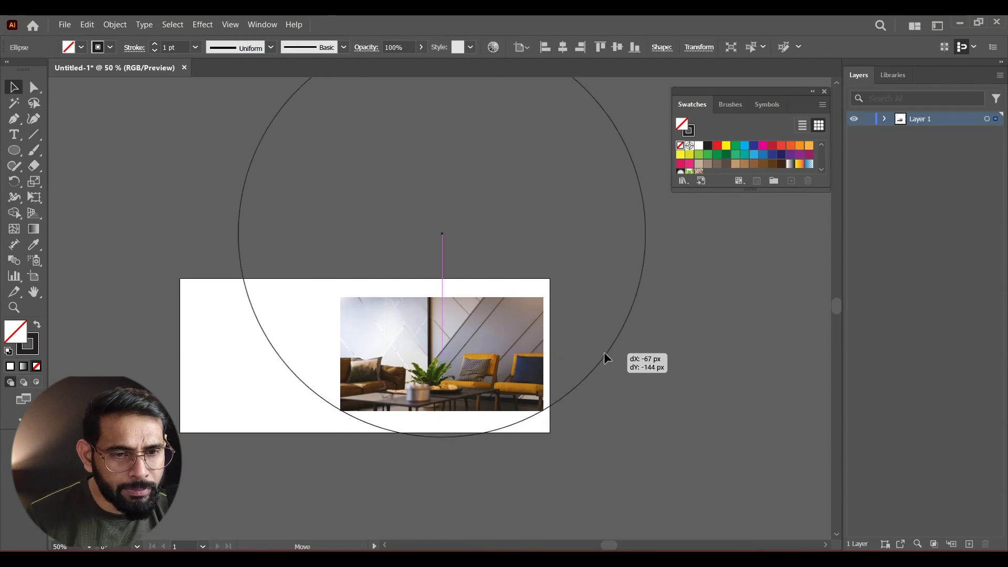
drag(613, 357, 600, 353)
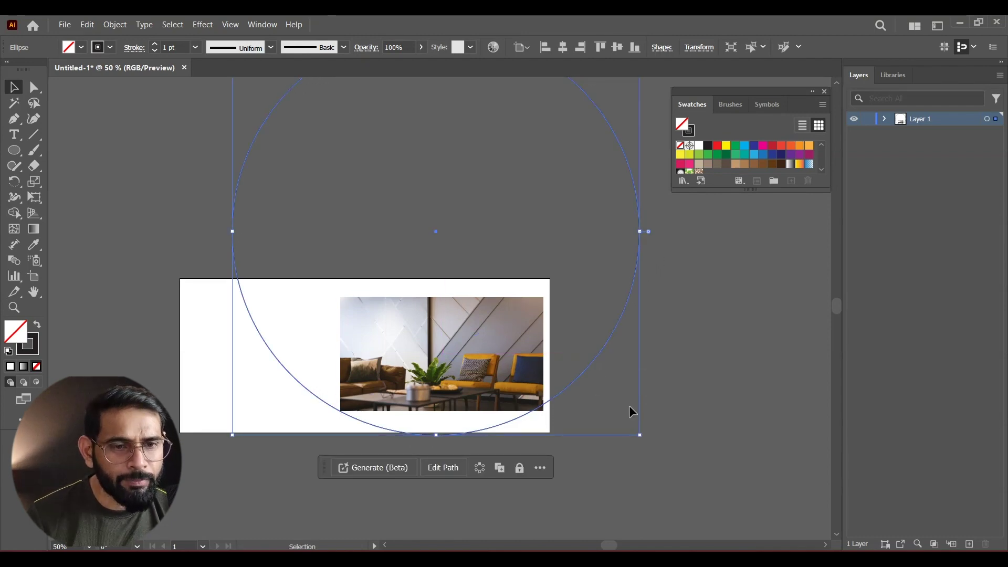
scroll(680, 330, up, 1)
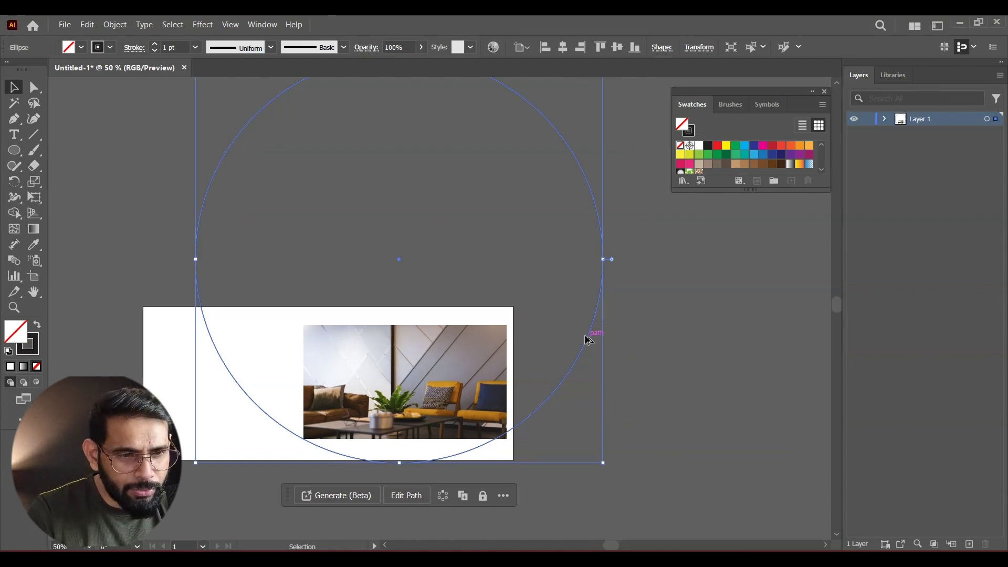
- Alt-drag two slightly higher copies so three circles overlap
drag(588, 344, 595, 330)
mouse_move(602, 328)
mouse_down()
mouse_move(604, 313)
mouse_move(576, 326)
mouse_move(591, 328)
mouse_up()
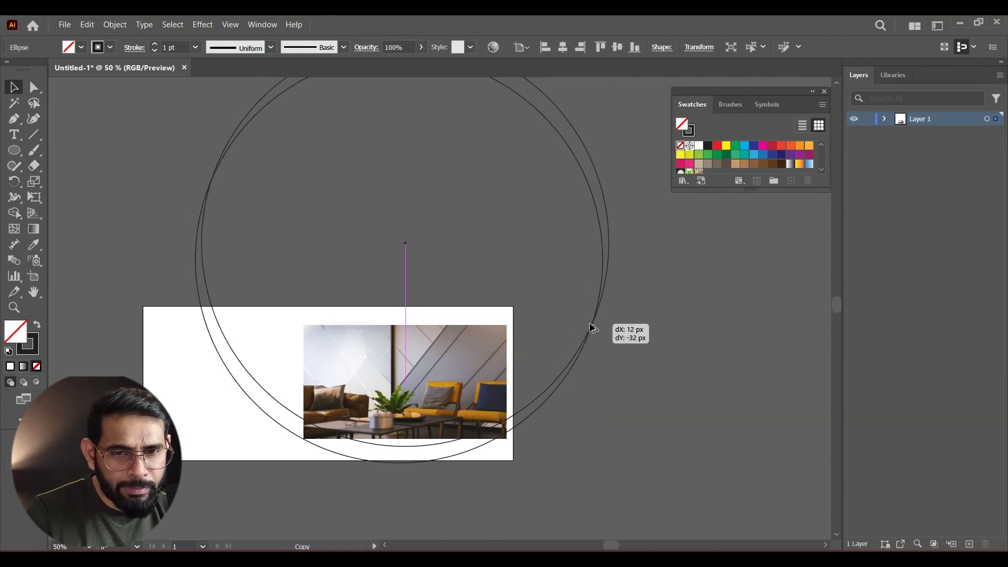
drag(592, 327, 590, 328)
drag(566, 373, 567, 348)
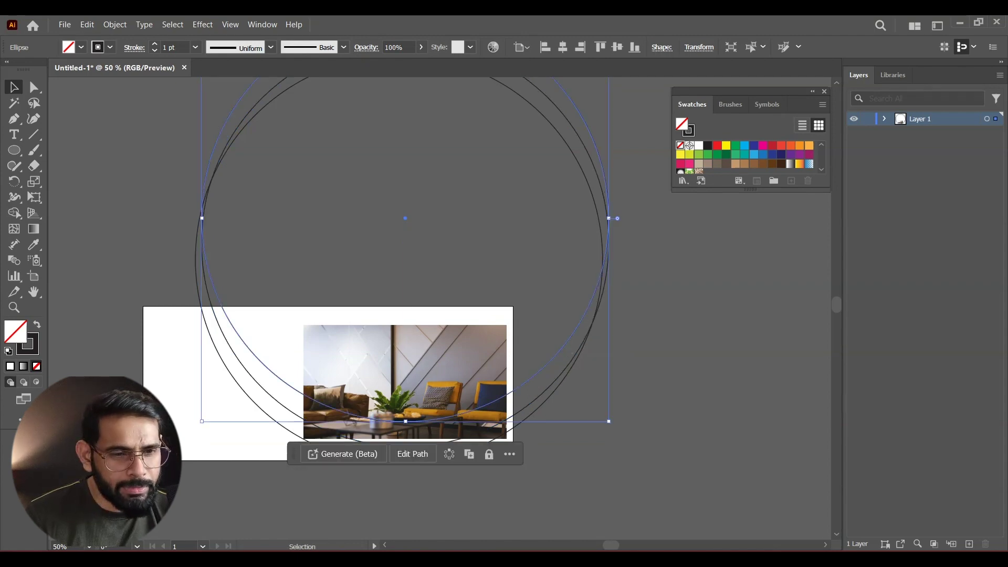
click(669, 376)
drag(650, 428, 646, 414)
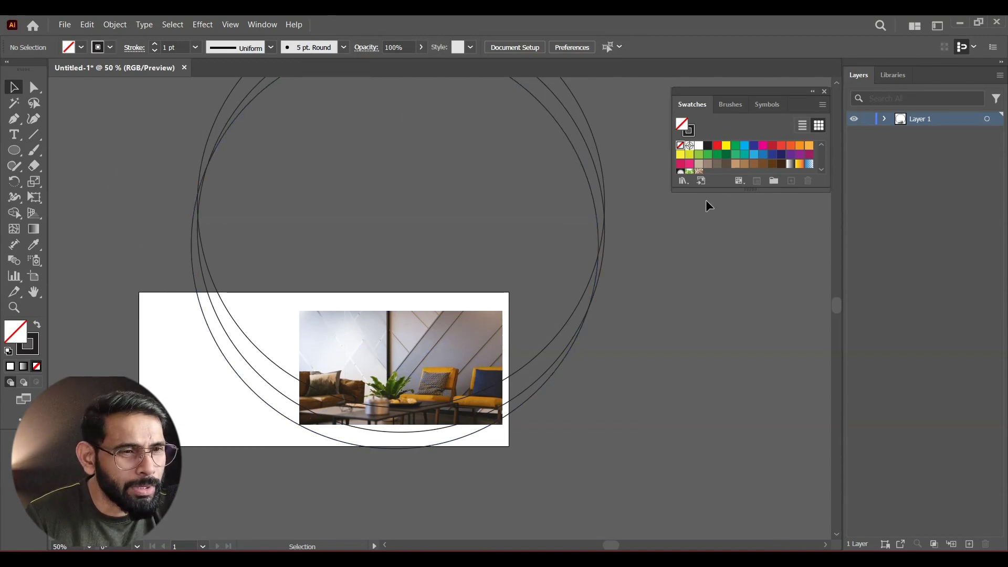
- Load the Art History Ancient swatch library and step forward to the Prehistoric set
click(683, 181)
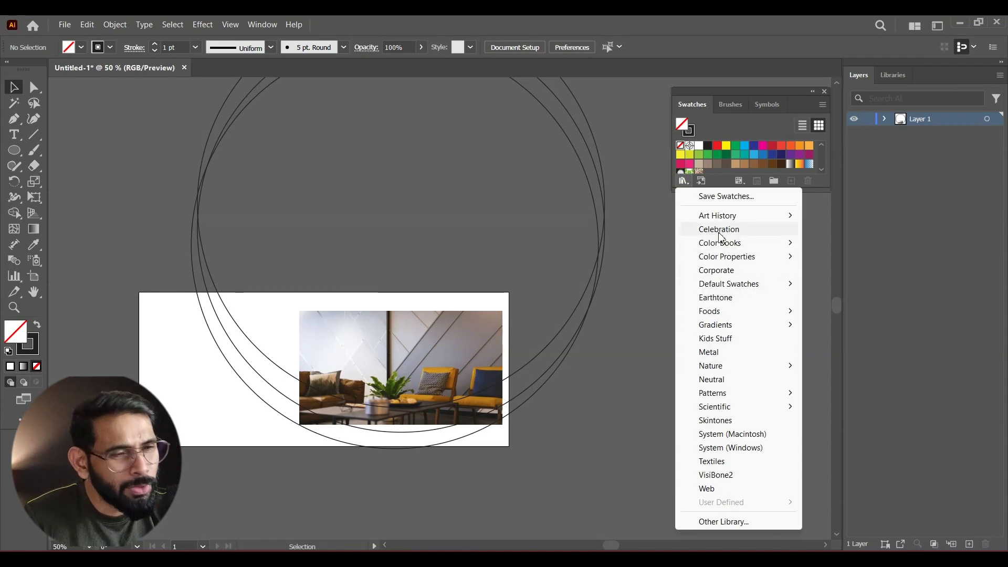
click(719, 217)
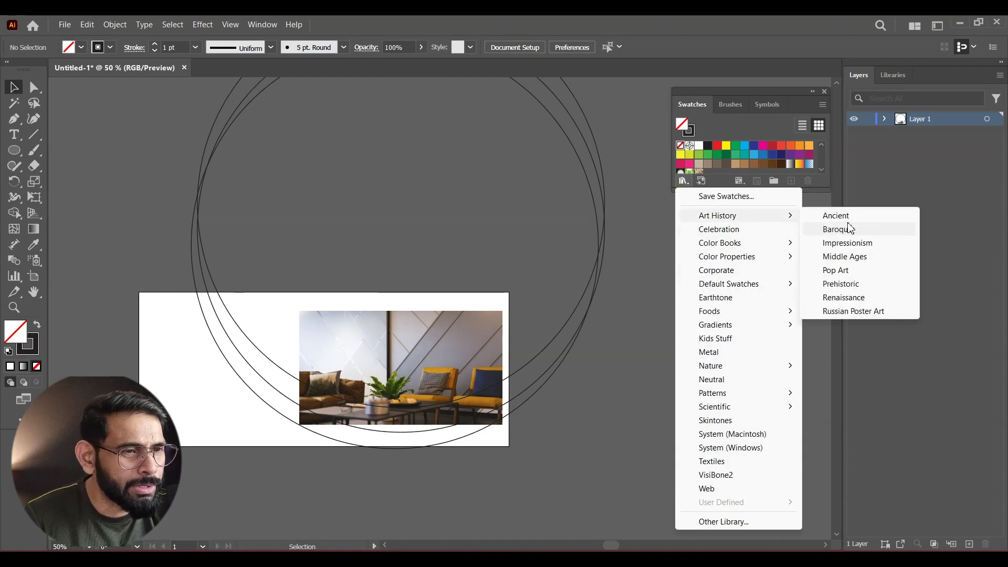
click(852, 215)
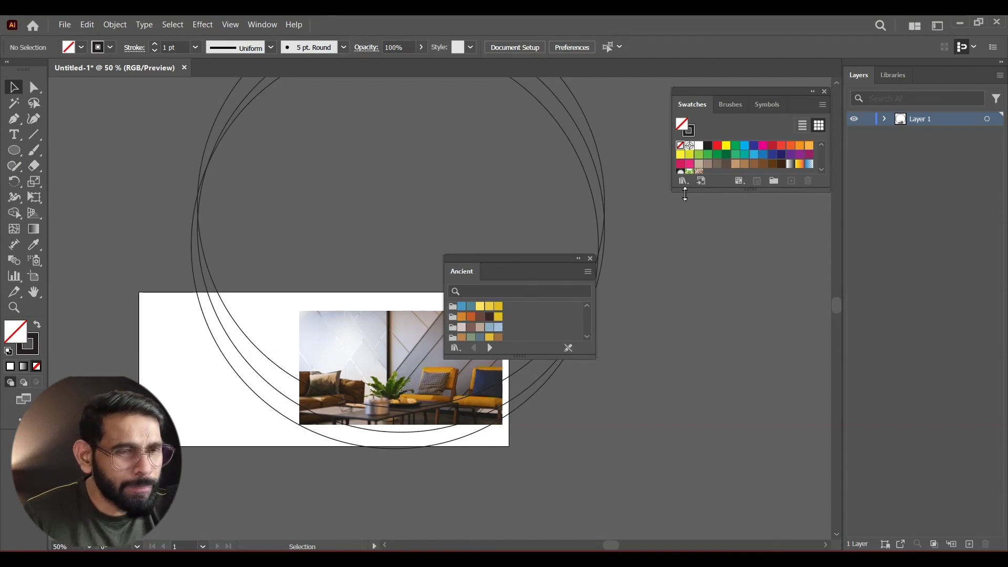
click(490, 347)
click(490, 348)
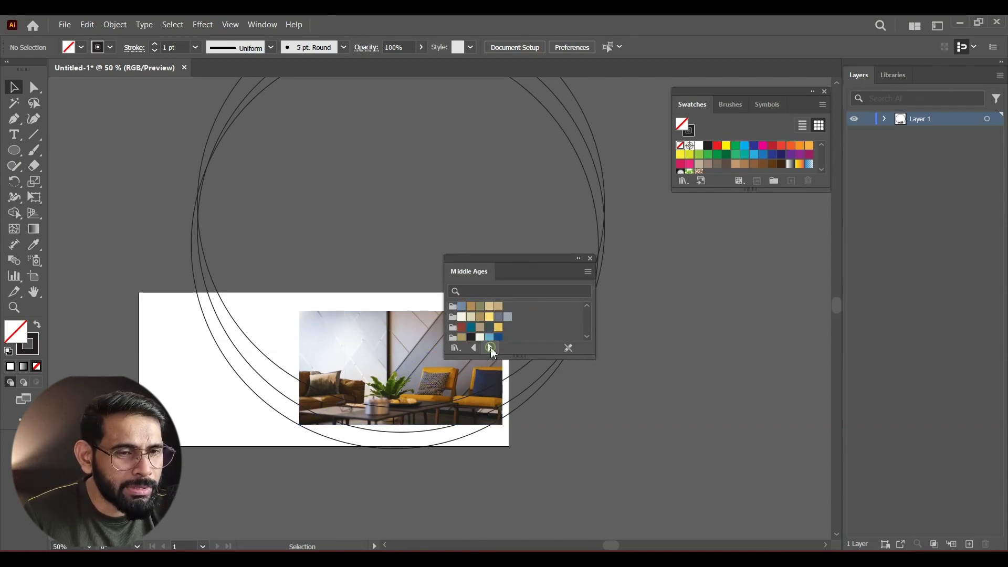
click(490, 348)
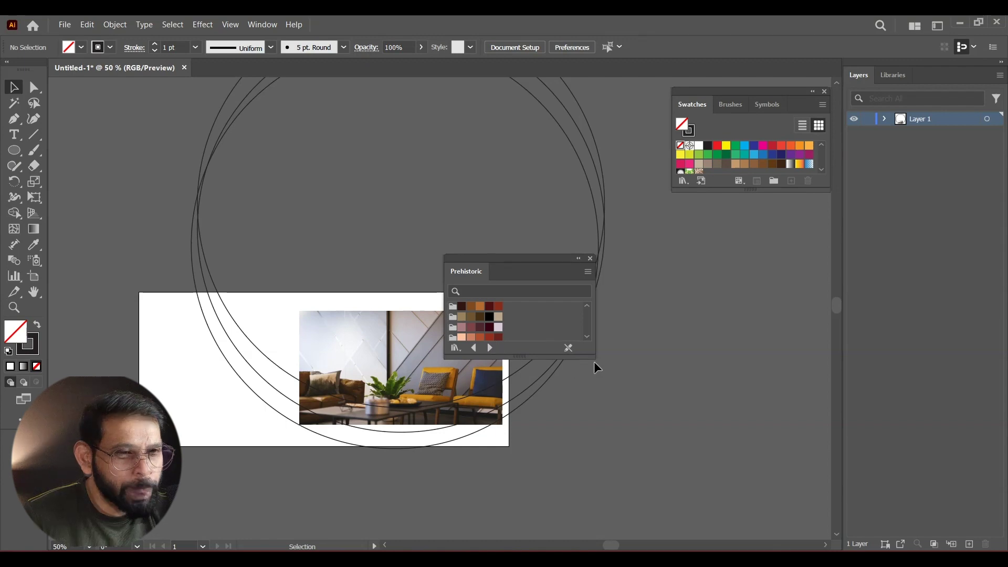
click(281, 417)
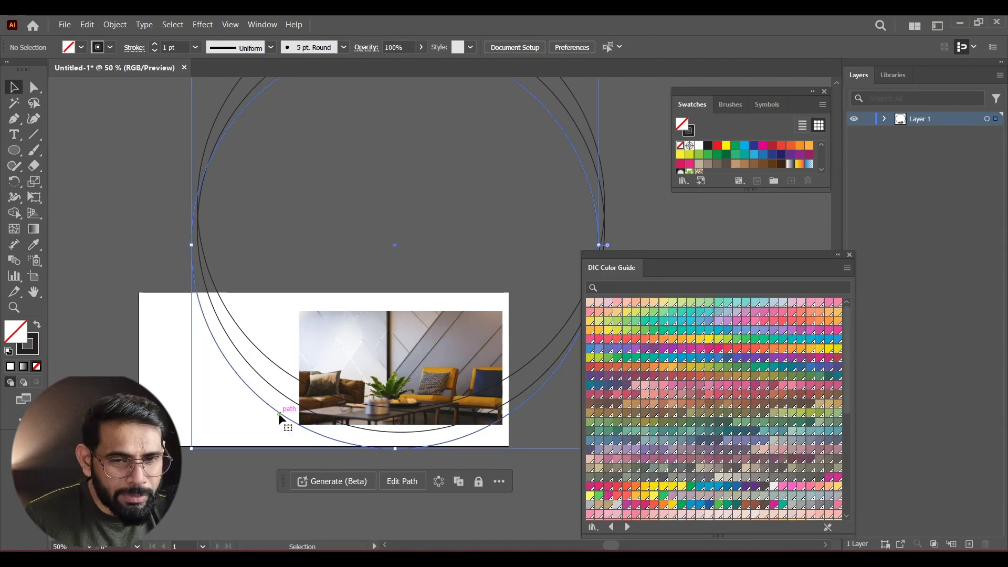
- Fill one circle with DIC orange and send all three circles behind the room photo
click(636, 488)
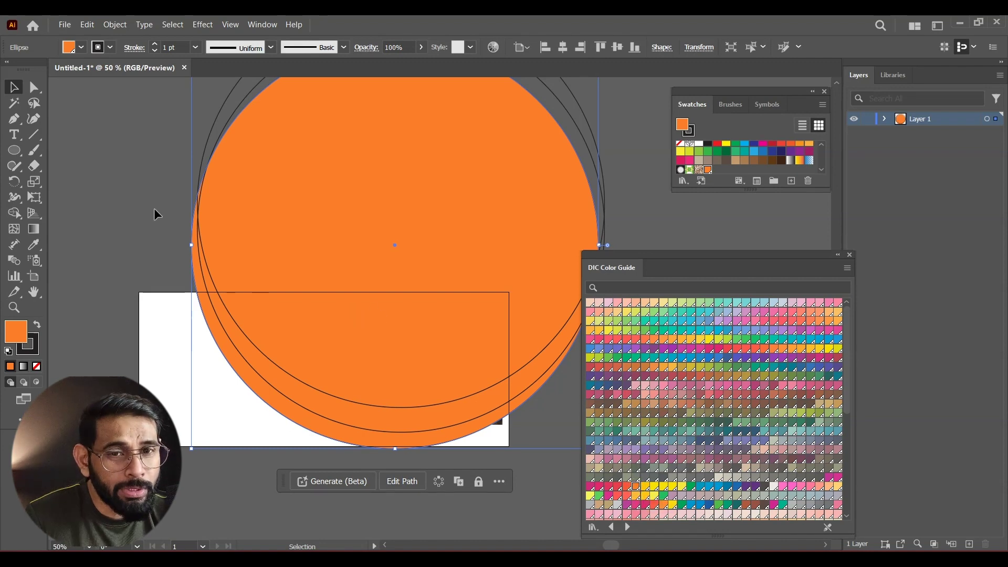
drag(156, 150, 320, 225)
right_click(335, 168)
mouse_move(372, 463)
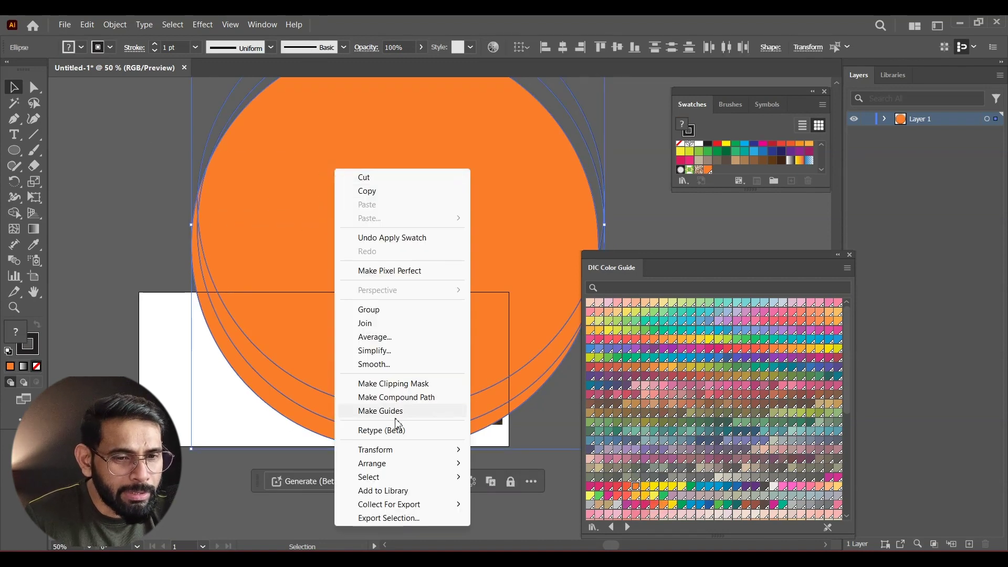
click(514, 504)
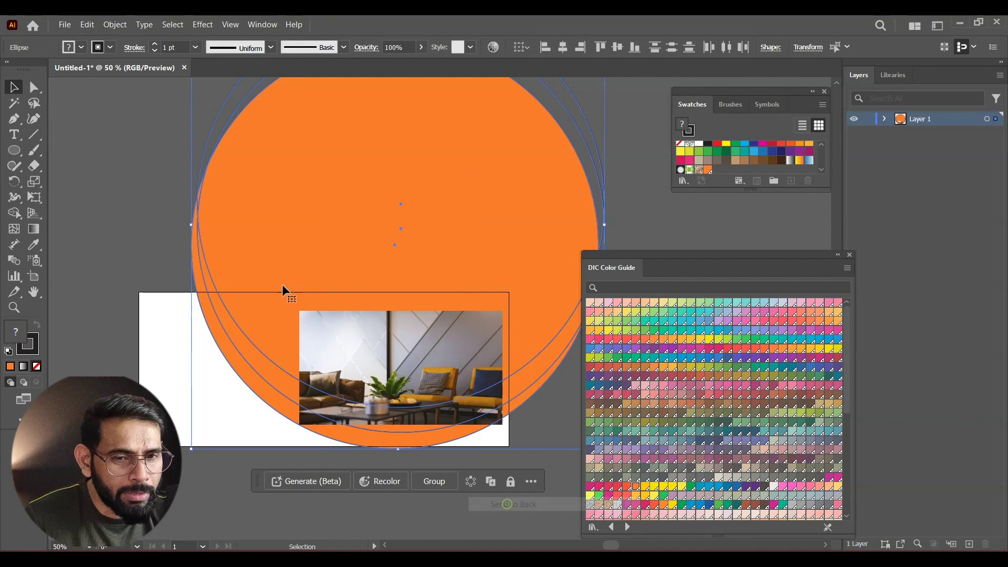
click(162, 258)
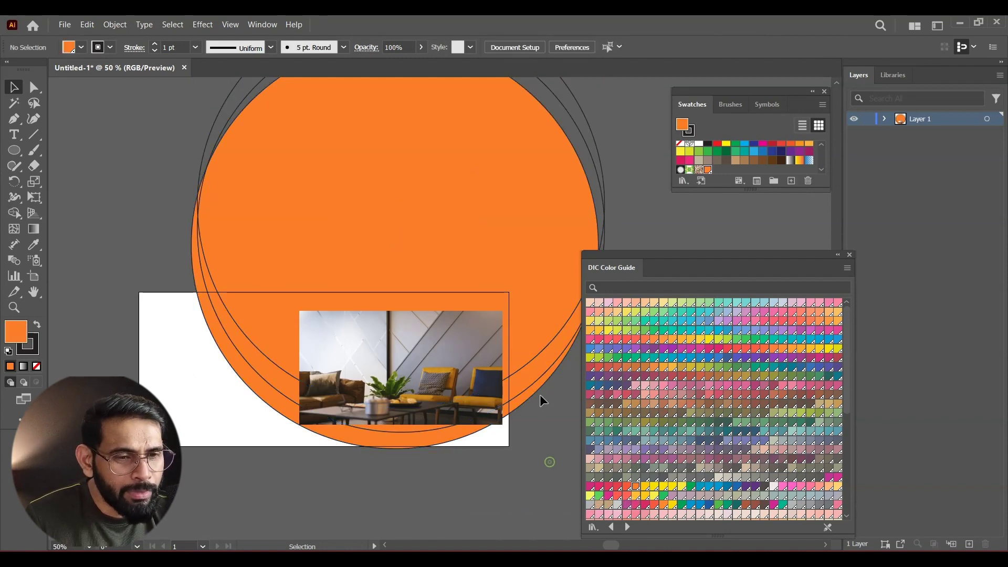
- Try orange, yellow and lighter orange fills on the outer circle, settling on orange
click(535, 380)
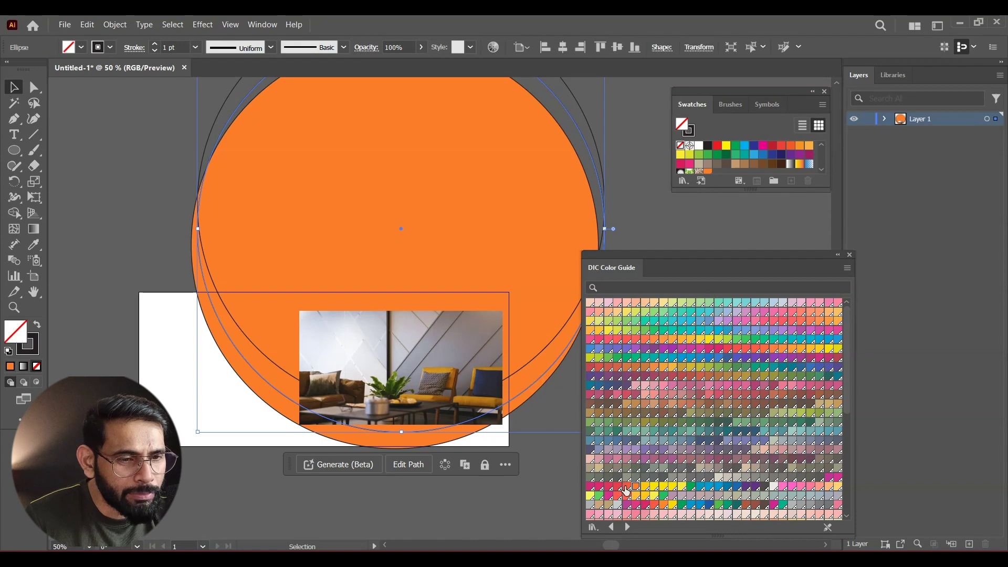
click(646, 492)
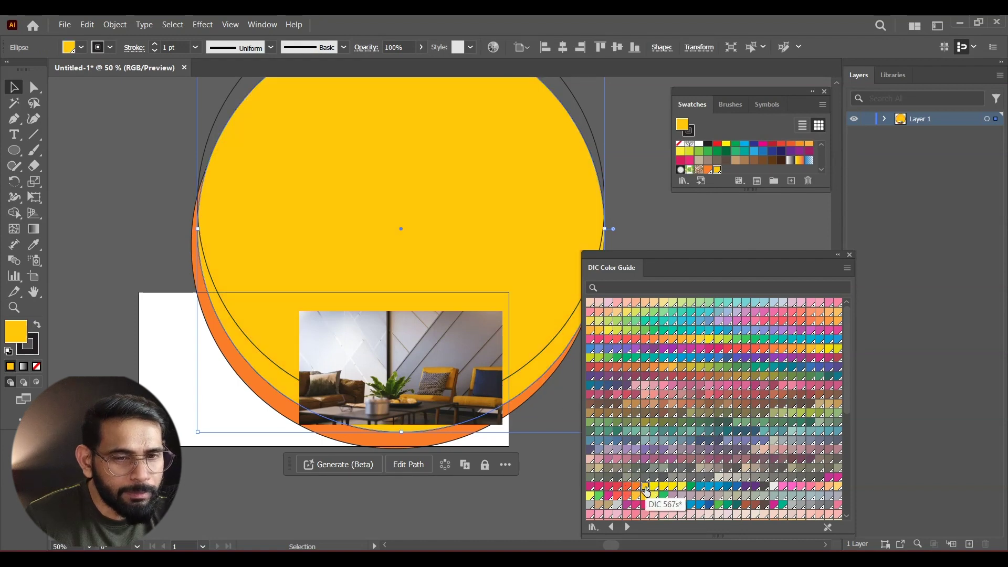
click(700, 340)
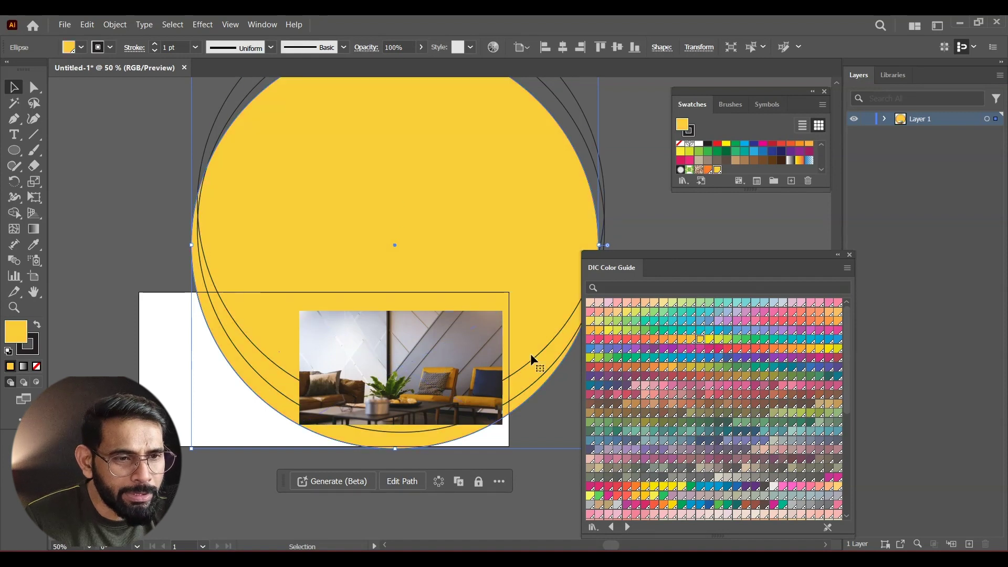
click(681, 340)
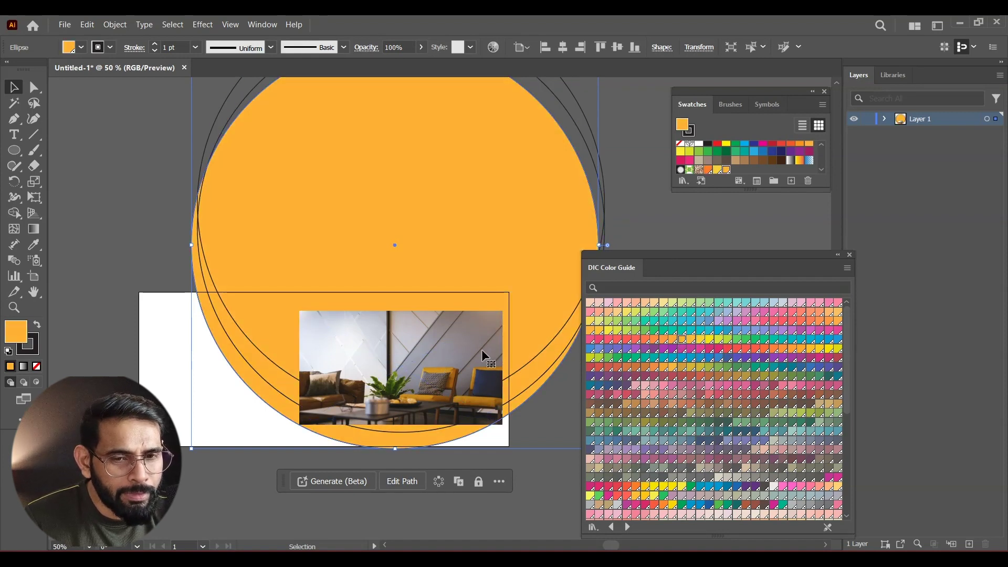
click(212, 444)
click(271, 376)
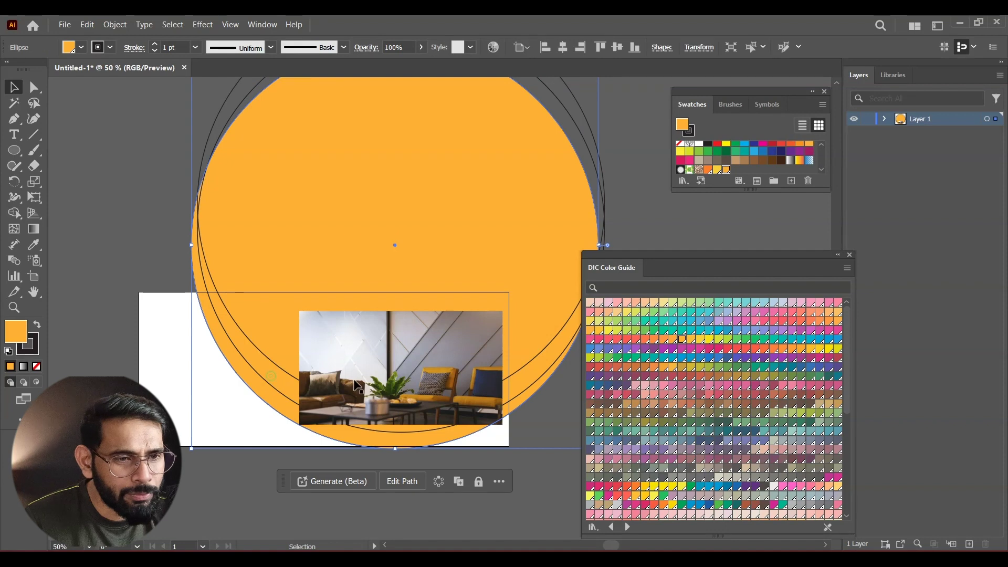
click(663, 340)
key(ctrl+z)
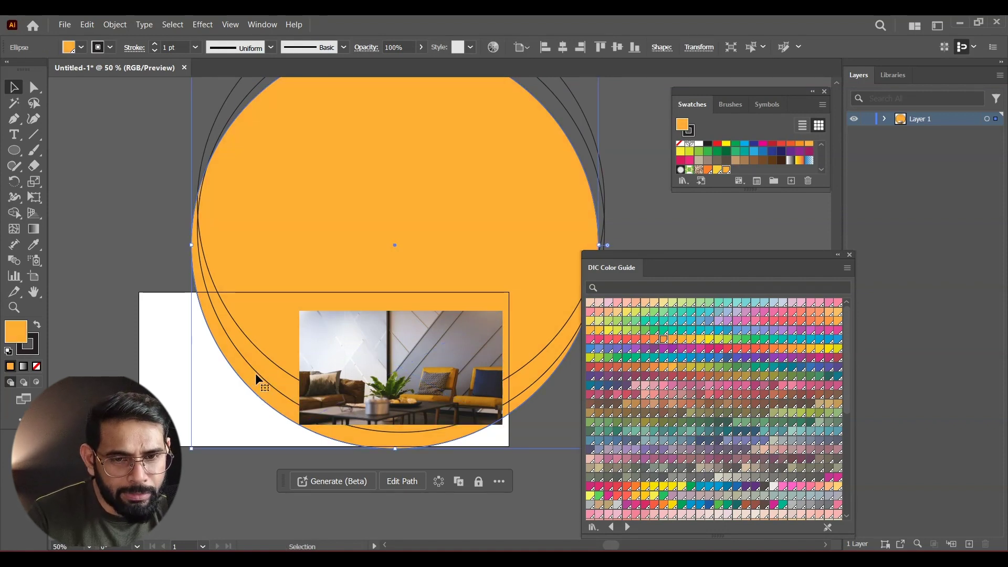
- Fill the outer circle orange and the remaining front circle red-orange
click(258, 373)
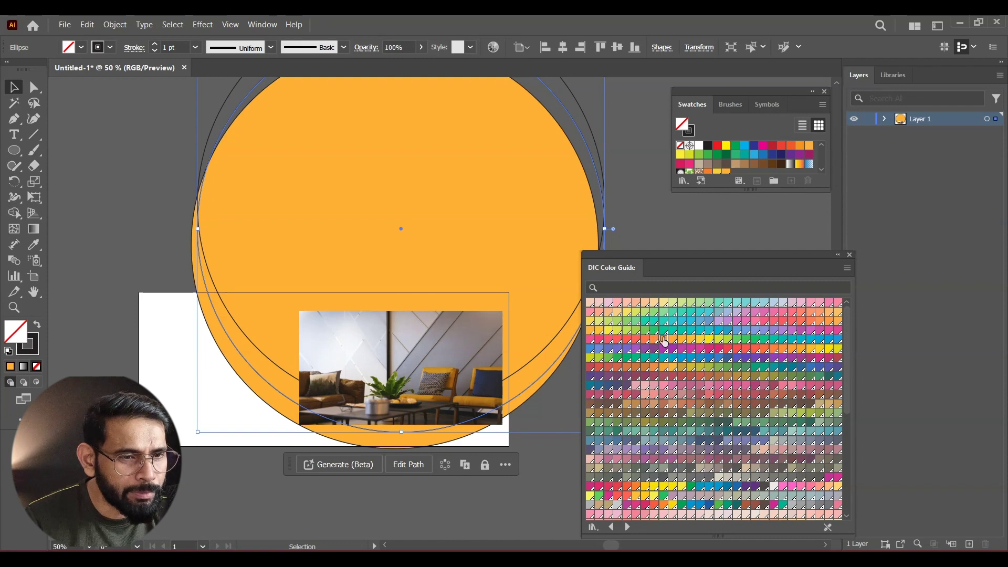
click(653, 342)
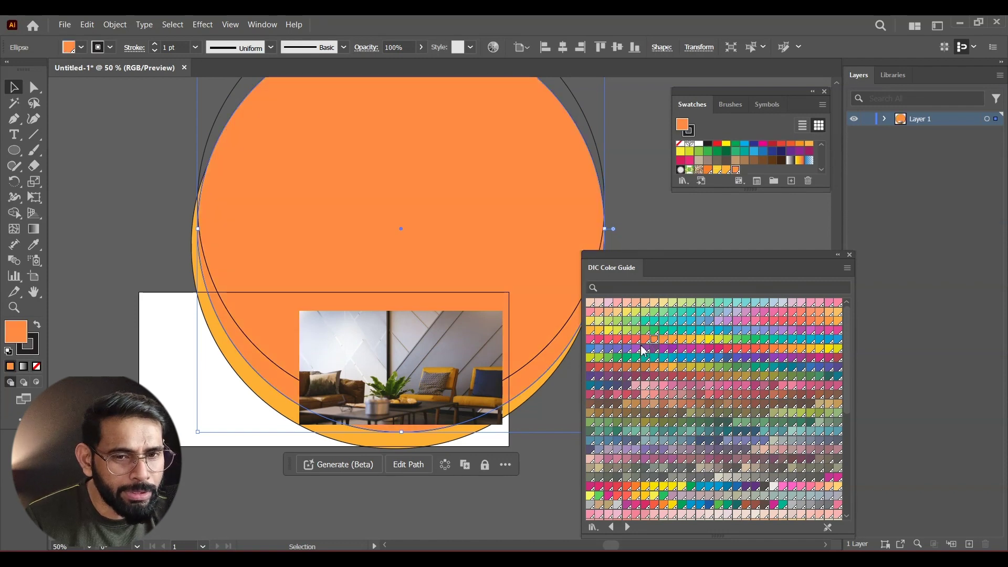
click(240, 329)
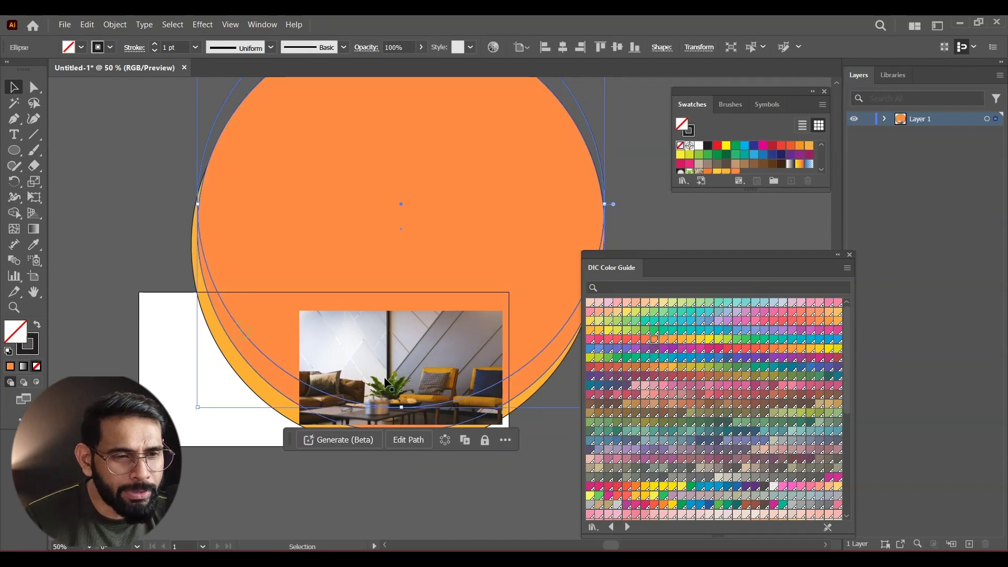
click(646, 341)
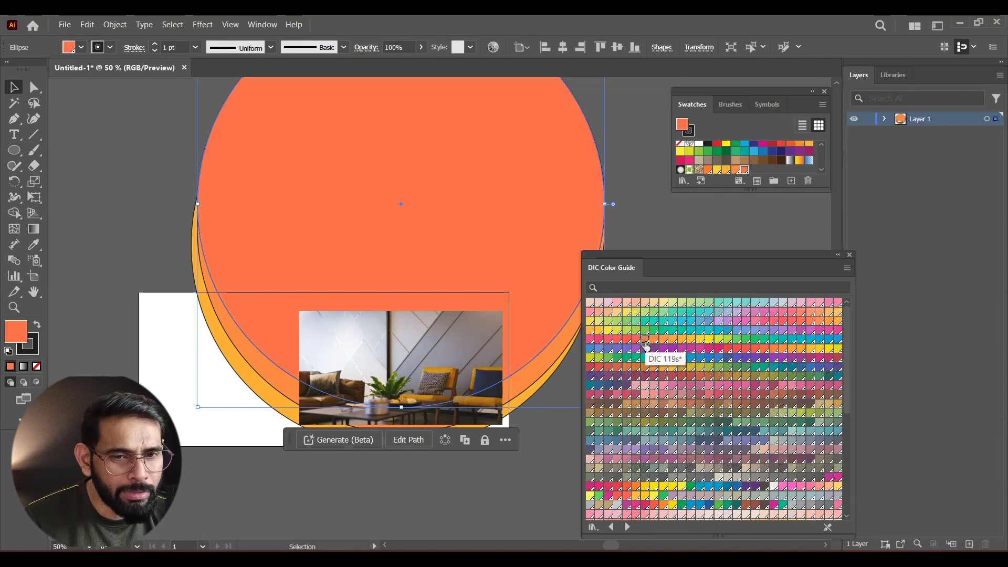
click(72, 169)
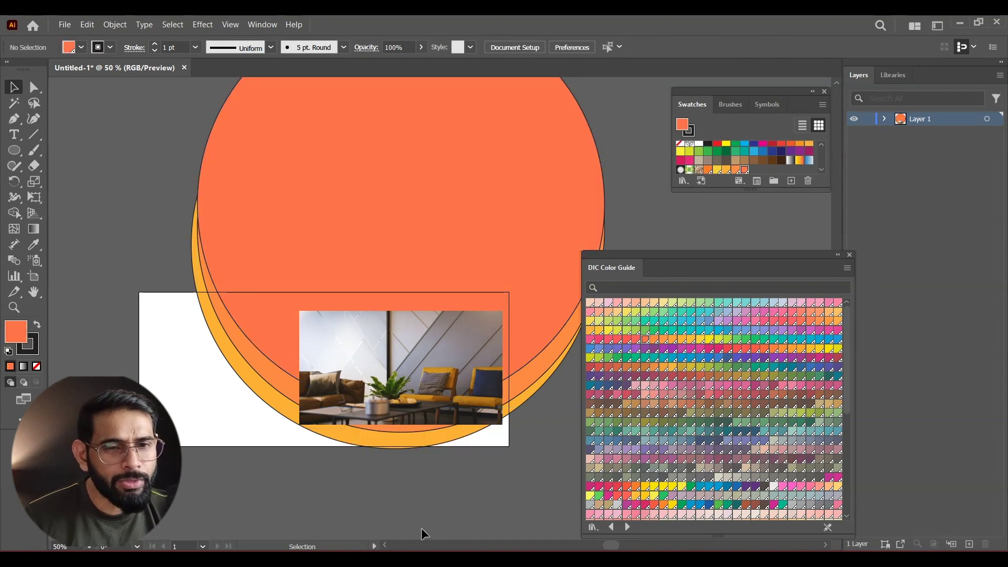
- Remove the outline stroke from all three filled circles
drag(144, 192, 241, 284)
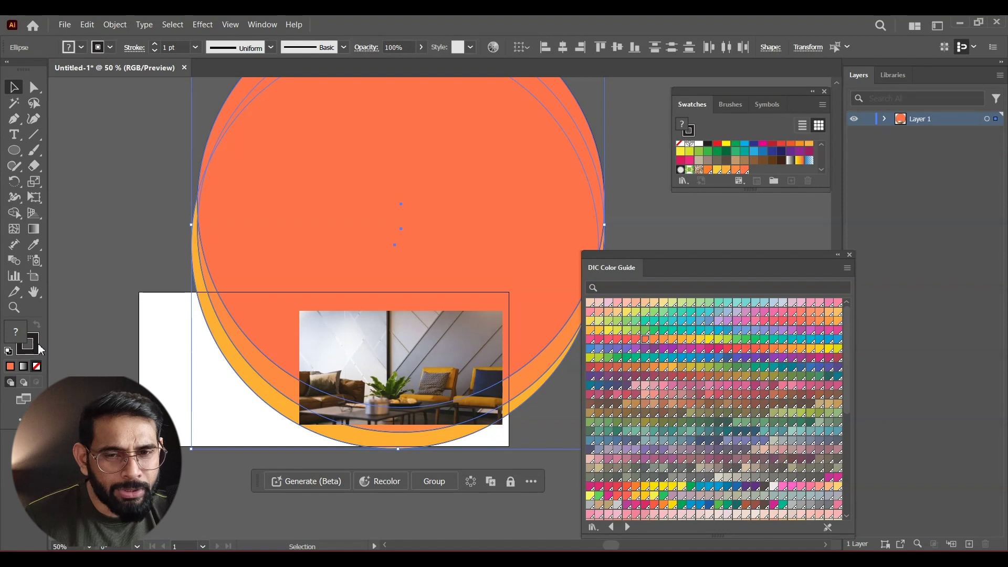
click(37, 368)
click(137, 260)
drag(503, 443, 463, 417)
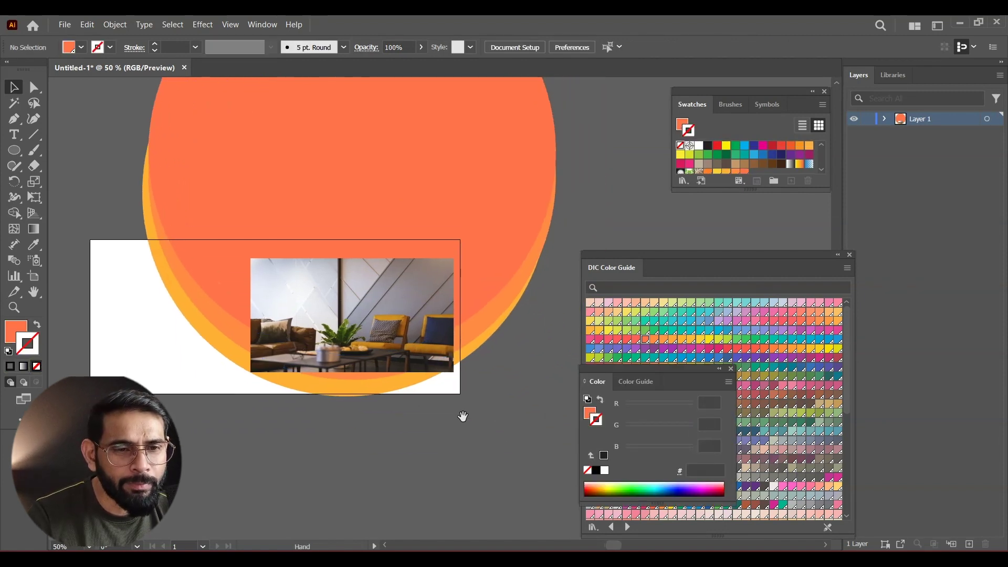
click(461, 232)
key(ctrl+minus)
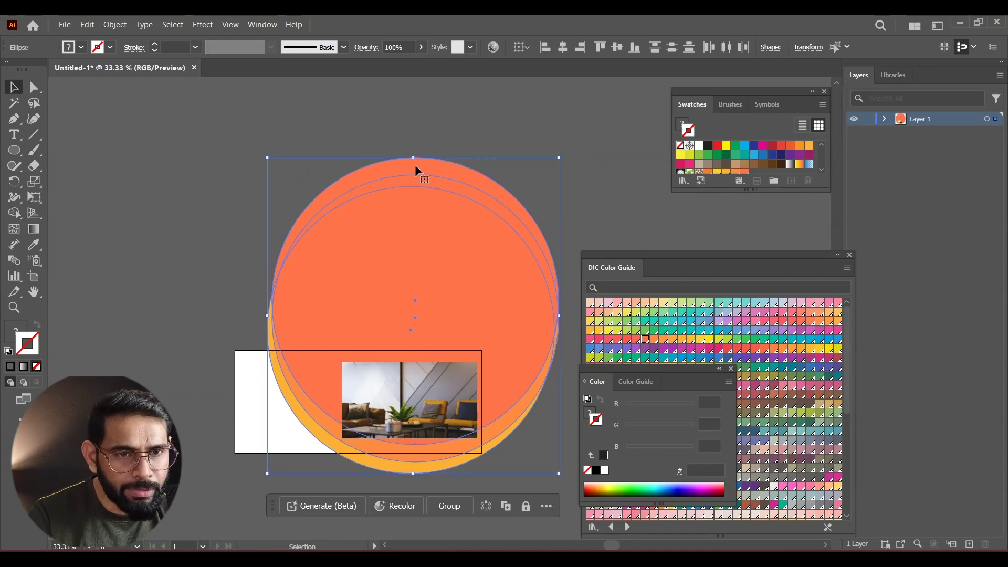
- Squash the circles into wide ellipses, narrow them from the left, and reposition them
drag(414, 158, 435, 288)
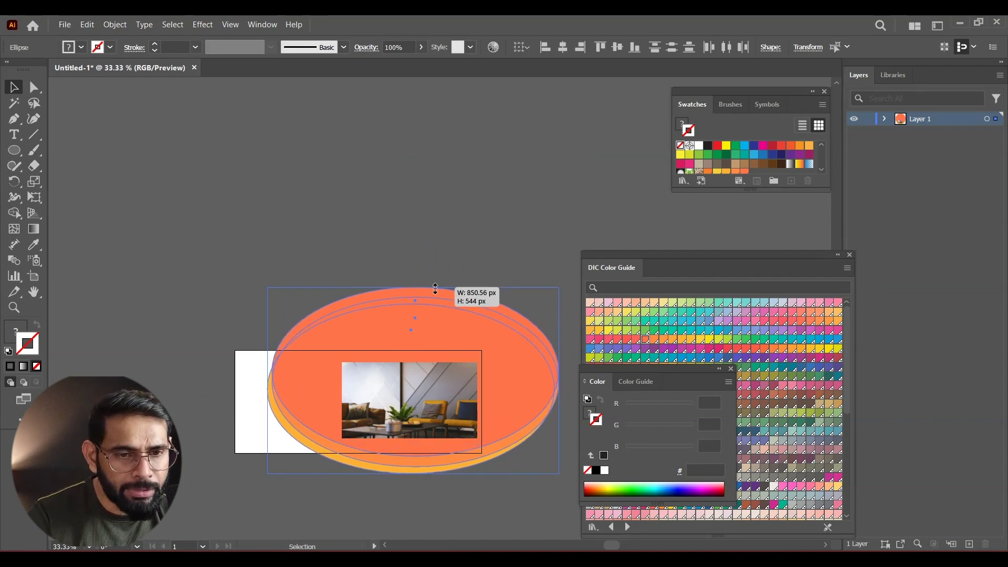
scroll(424, 263, down, 3)
drag(434, 254, 447, 254)
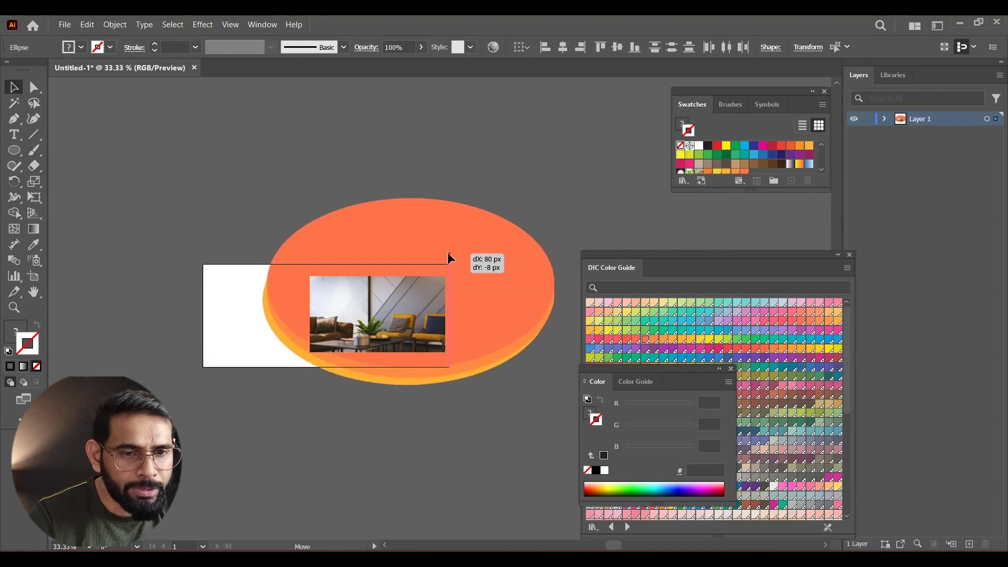
drag(448, 256, 433, 240)
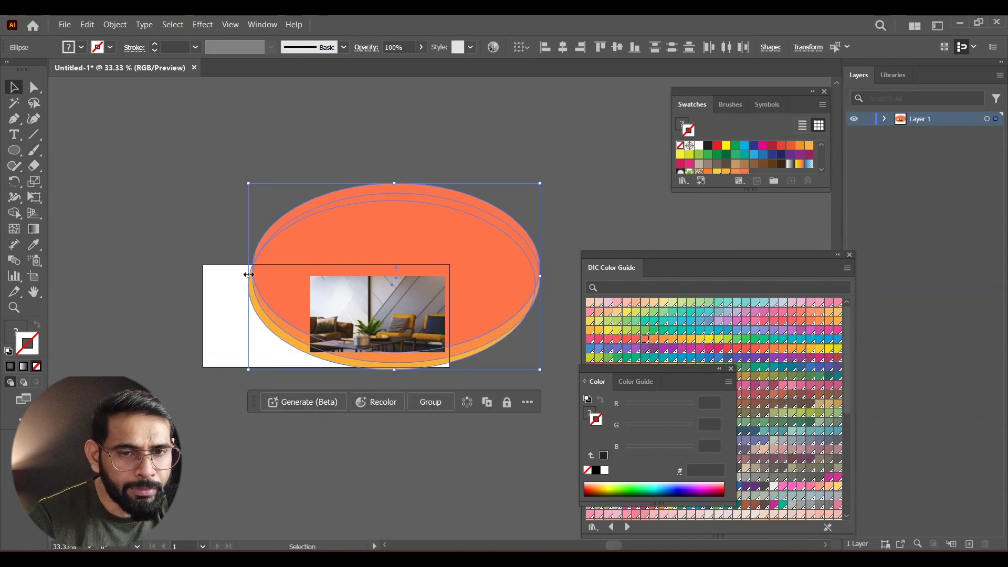
drag(249, 274, 271, 274)
drag(391, 252, 383, 268)
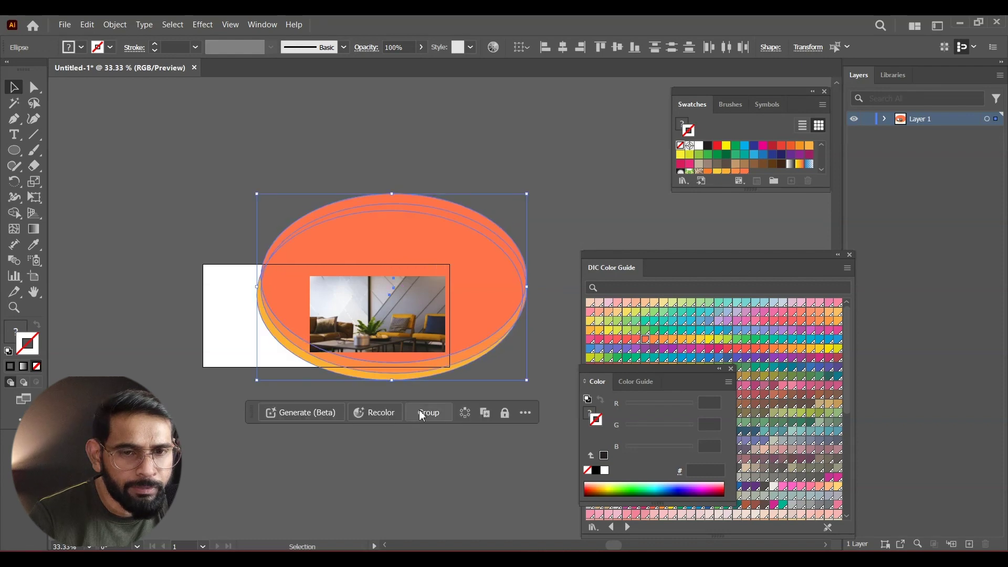
- Draw a rectangle with the Rectangle tool (M) covering the artboard, above the ellipses
click(455, 430)
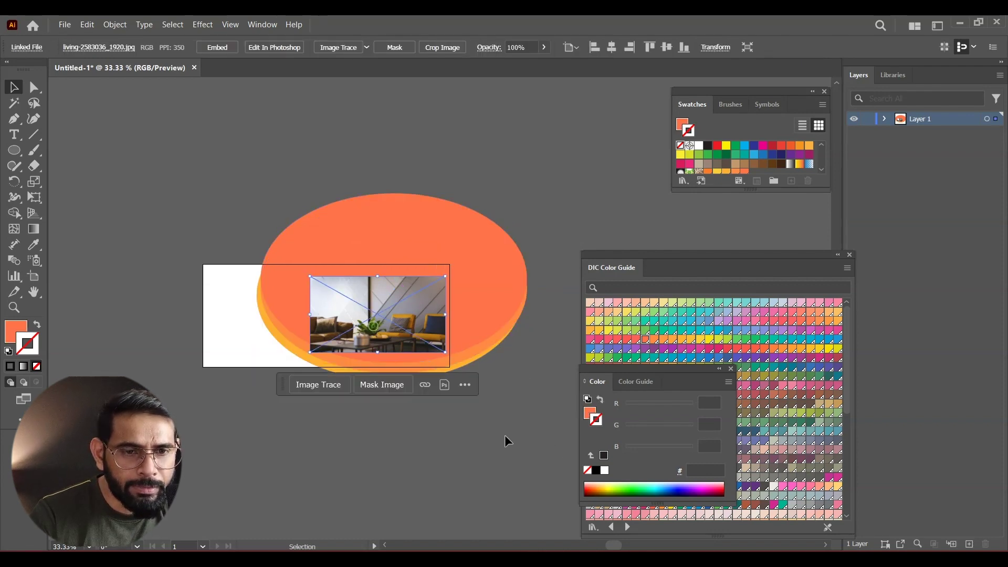
scroll(505, 435, down, 1)
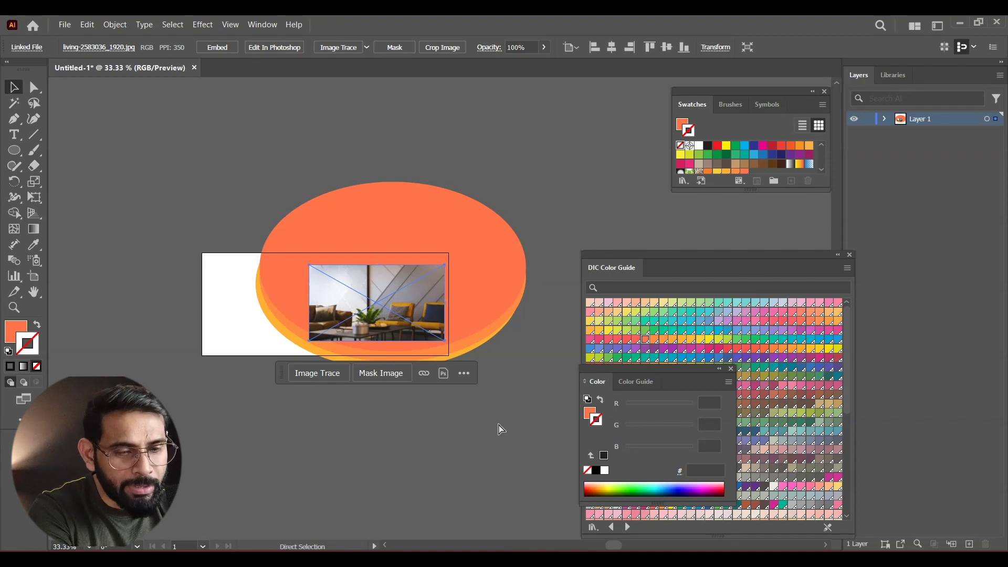
key(ctrl+equal)
drag(362, 450, 379, 451)
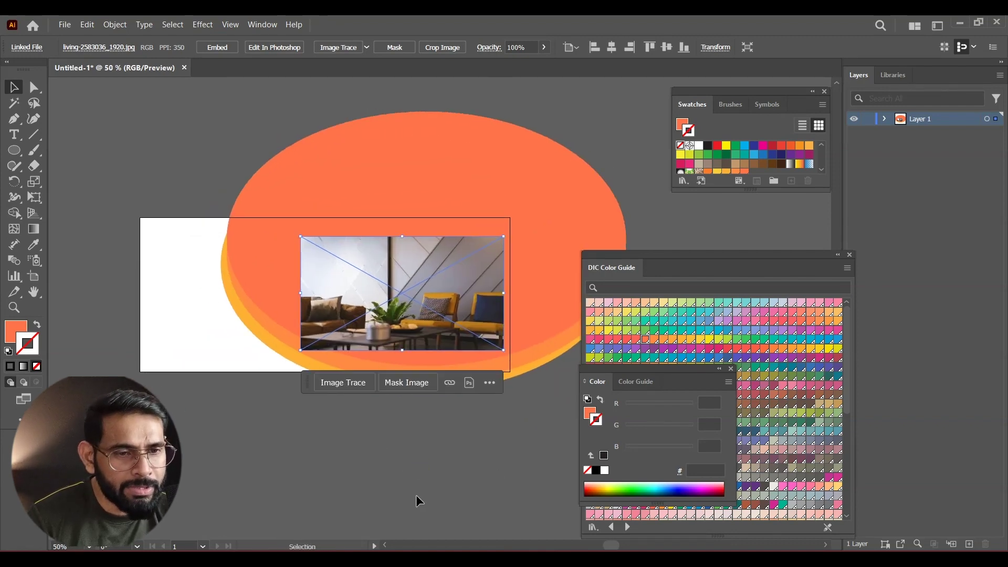
click(481, 491)
click(368, 381)
key(m)
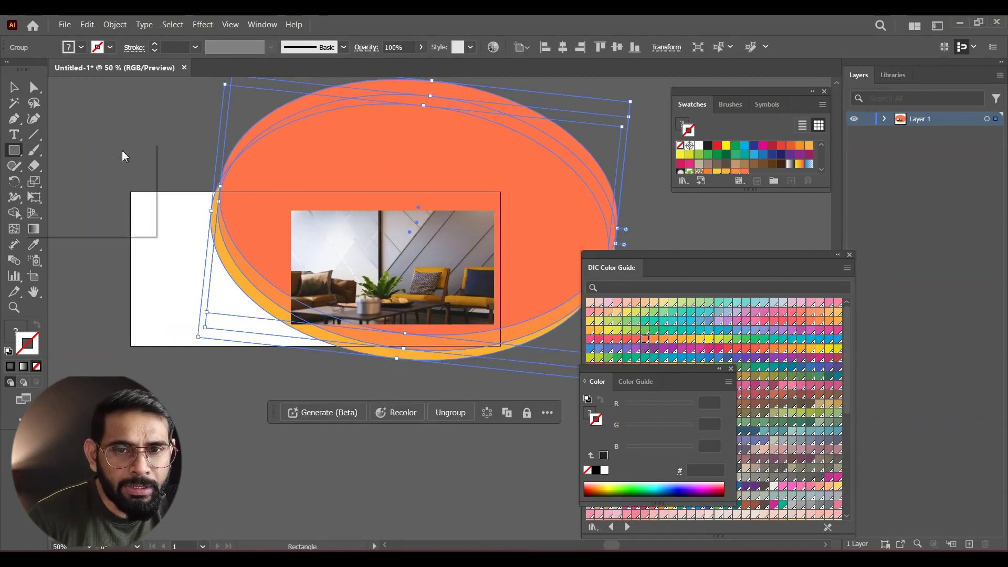
drag(133, 194, 500, 346)
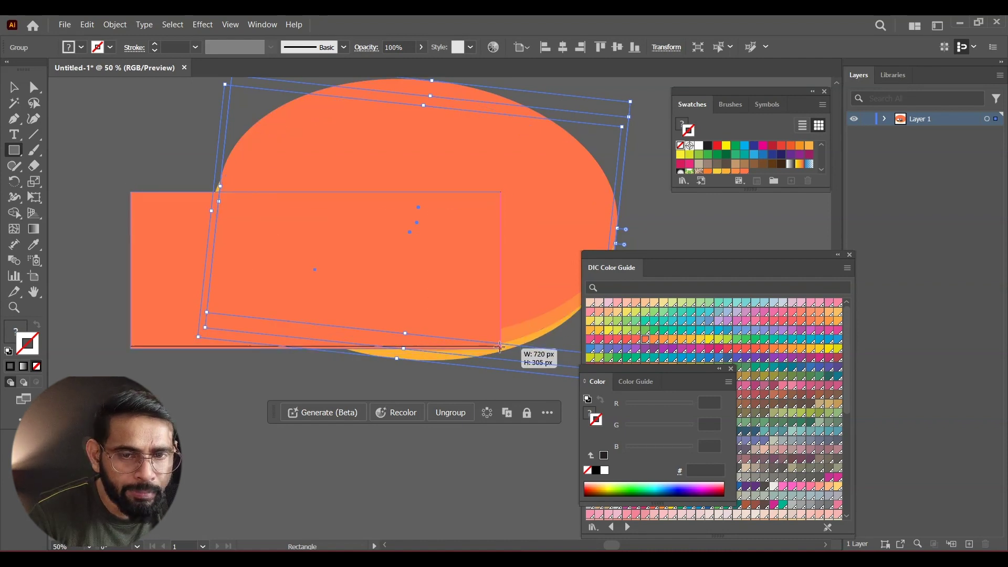
drag(501, 347, 501, 345)
- Extend the rectangle's bottom edge so it measures exactly 720 × 300 px
key(ctrl+plus)
key(ctrl+plus)
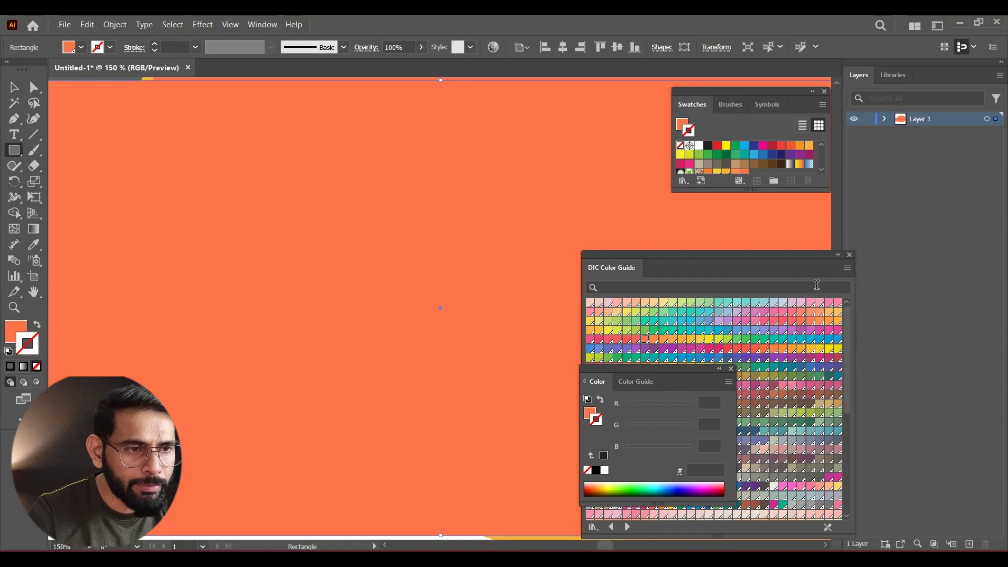
drag(814, 261, 1007, 265)
scroll(493, 330, down, 5)
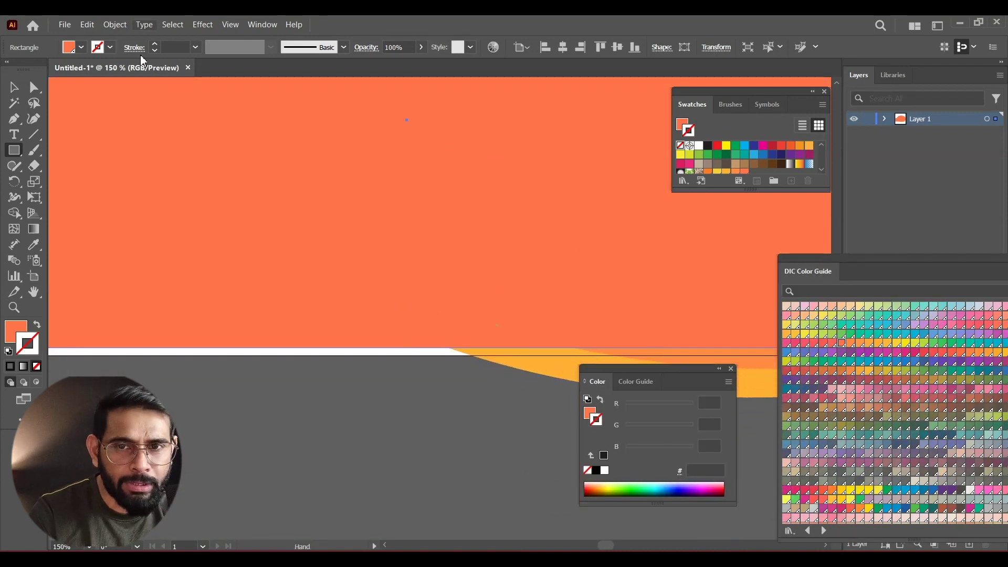
click(24, 90)
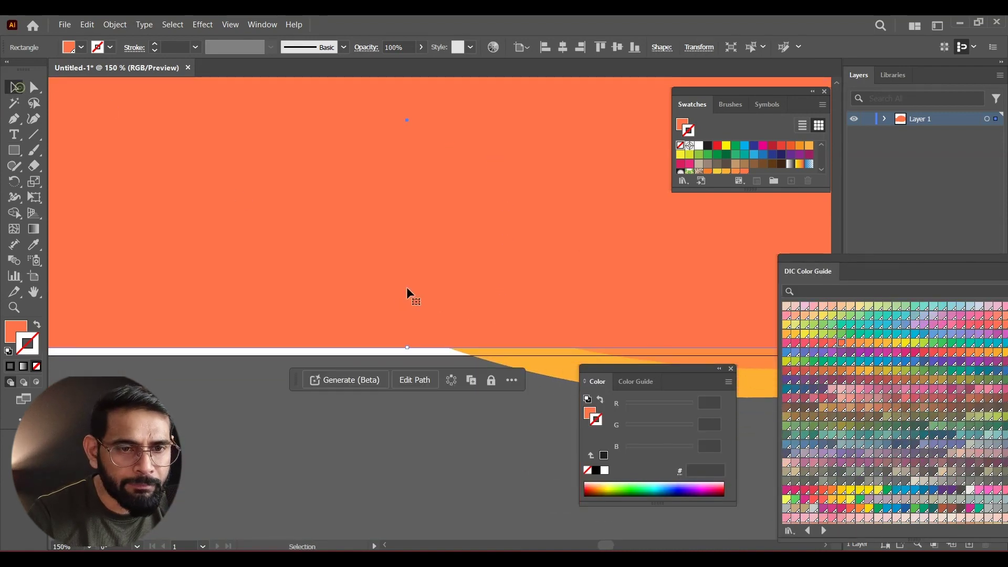
drag(407, 346, 407, 356)
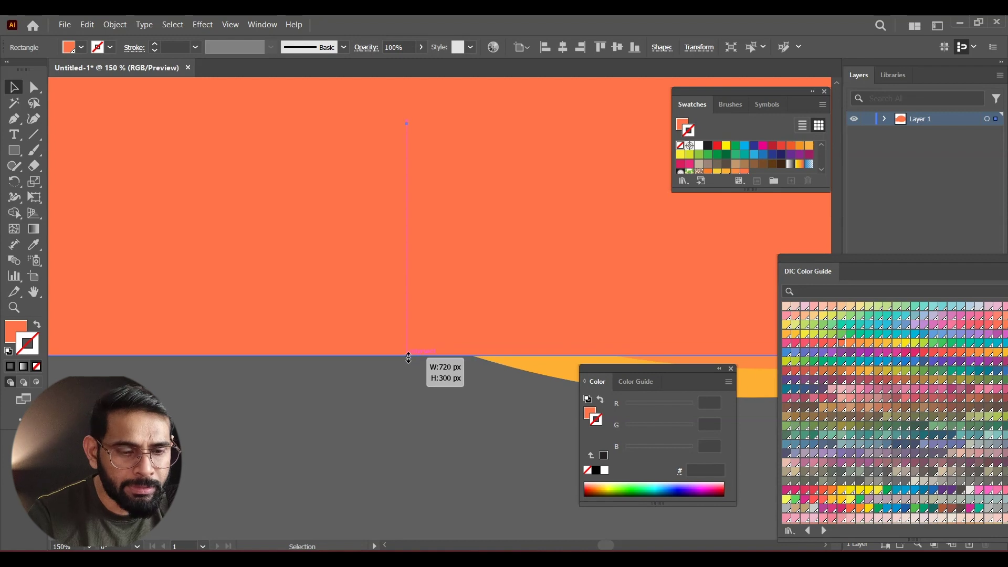
key(a)
scroll(442, 407, down, 1)
scroll(488, 421, down, 2)
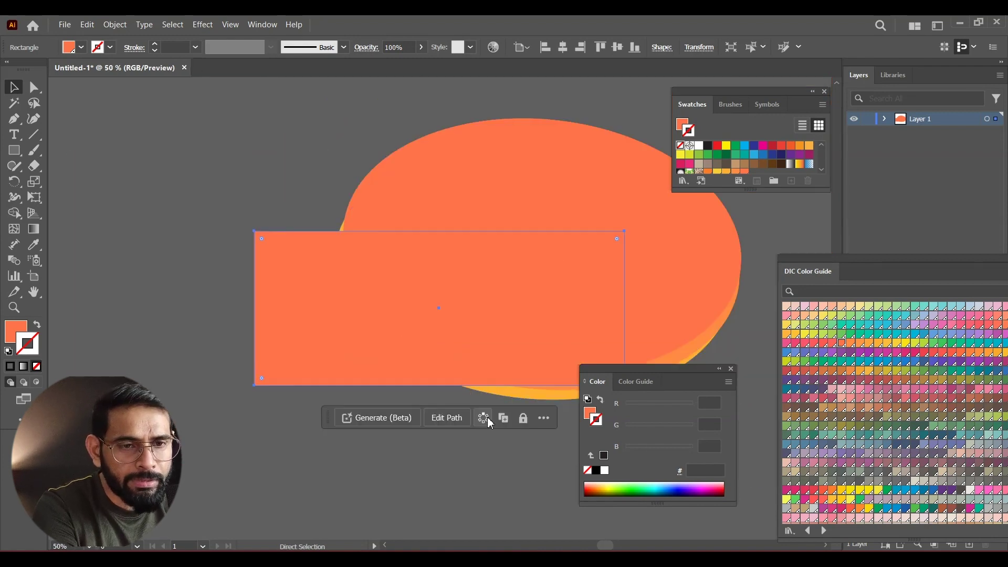
key(ctrl+a)
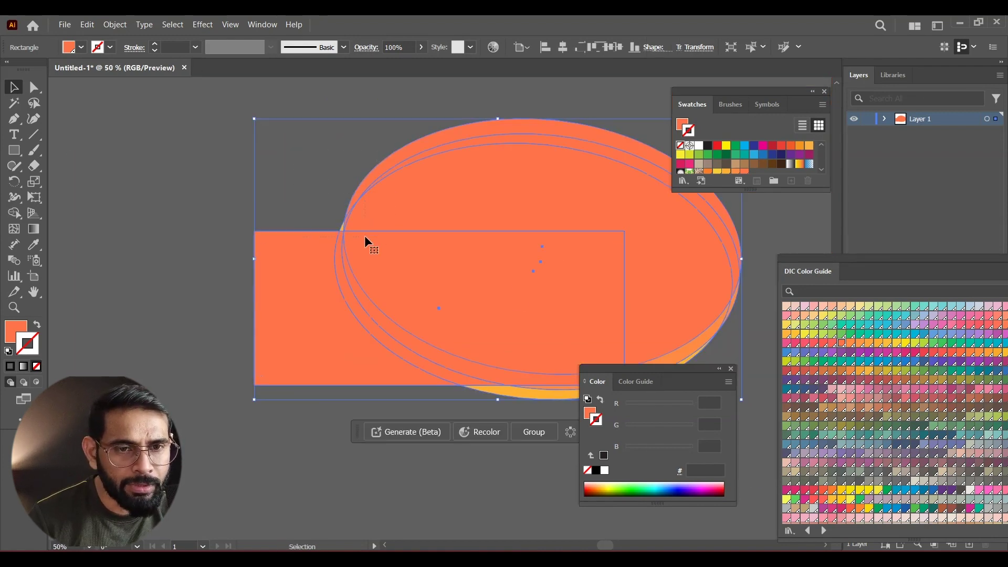
- Make a clipping mask of the ellipses with the rectangle and move the photo aside
right_click(366, 239)
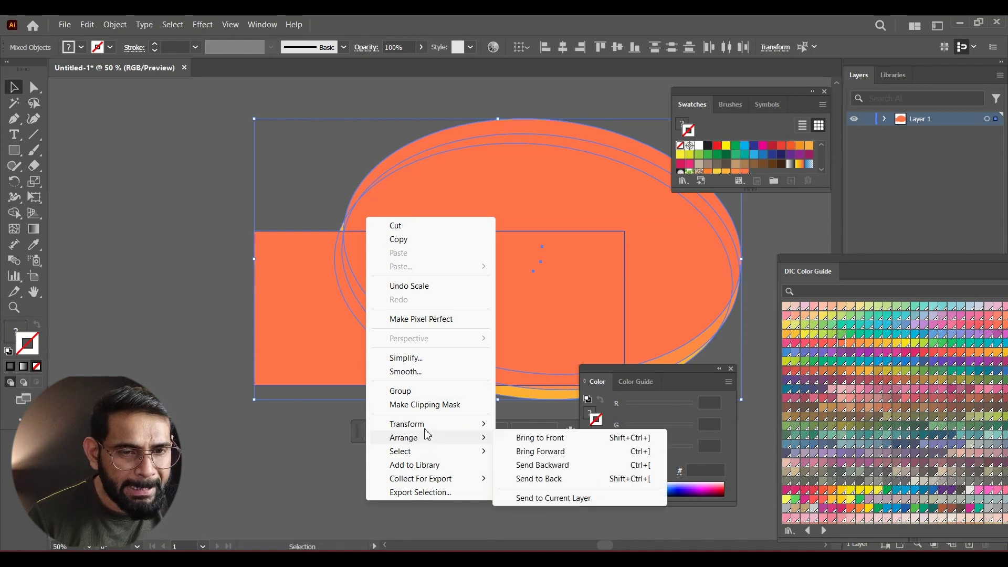
click(440, 407)
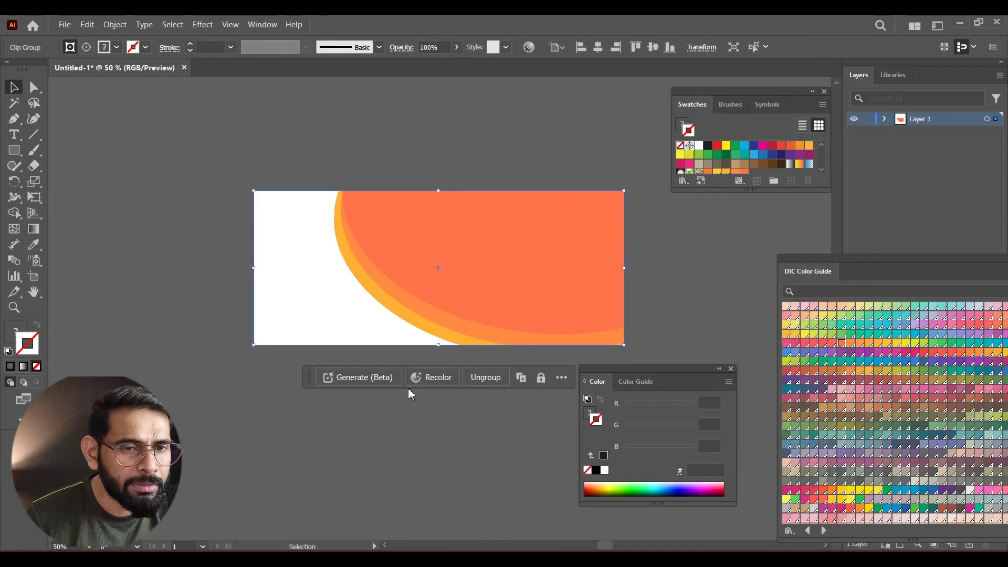
drag(490, 290, 401, 442)
mouse_move(520, 260)
mouse_down()
mouse_move(458, 304)
mouse_move(729, 308)
mouse_up()
click(392, 469)
- Align the clipped orange shape with the artboard and move the photo over its right side
mouse_move(427, 432)
mouse_down()
mouse_move(433, 316)
mouse_move(502, 283)
mouse_up()
drag(575, 249, 541, 243)
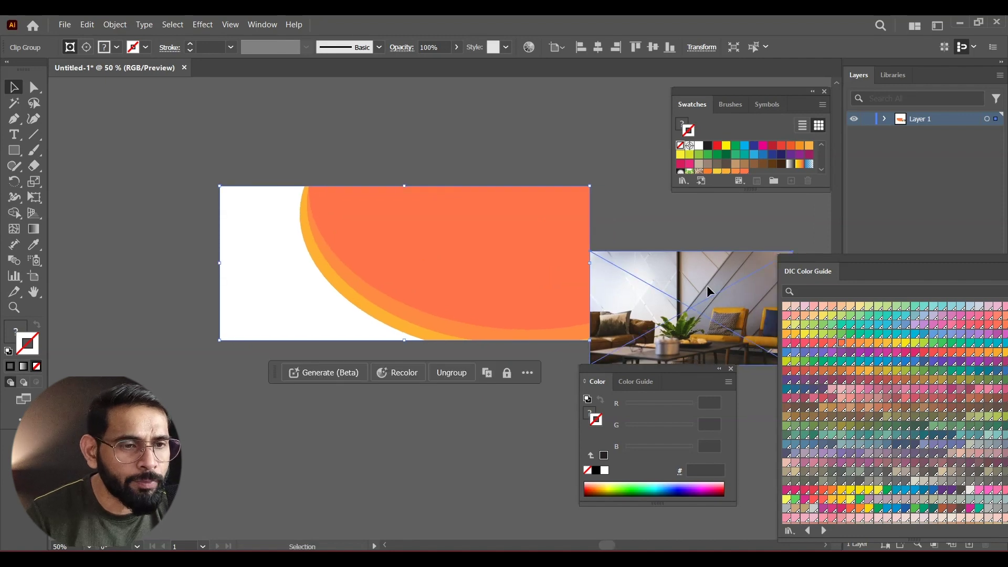
drag(756, 315, 576, 249)
right_click(636, 245)
mouse_move(673, 433)
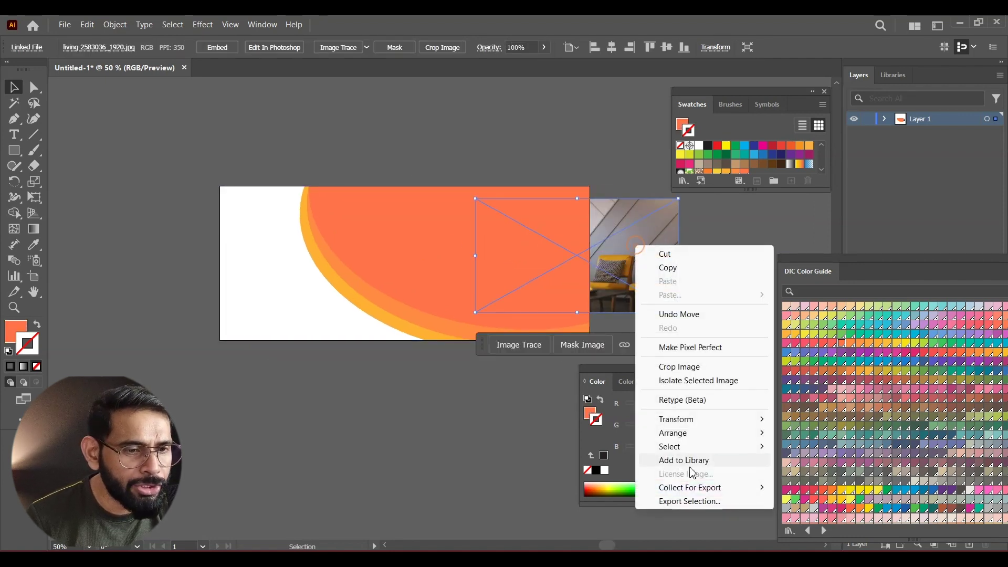
- Bring the room photo to front and move it into the banner's top-right corner
click(818, 433)
mouse_move(614, 274)
mouse_down()
mouse_move(521, 270)
mouse_move(523, 257)
mouse_up()
click(702, 286)
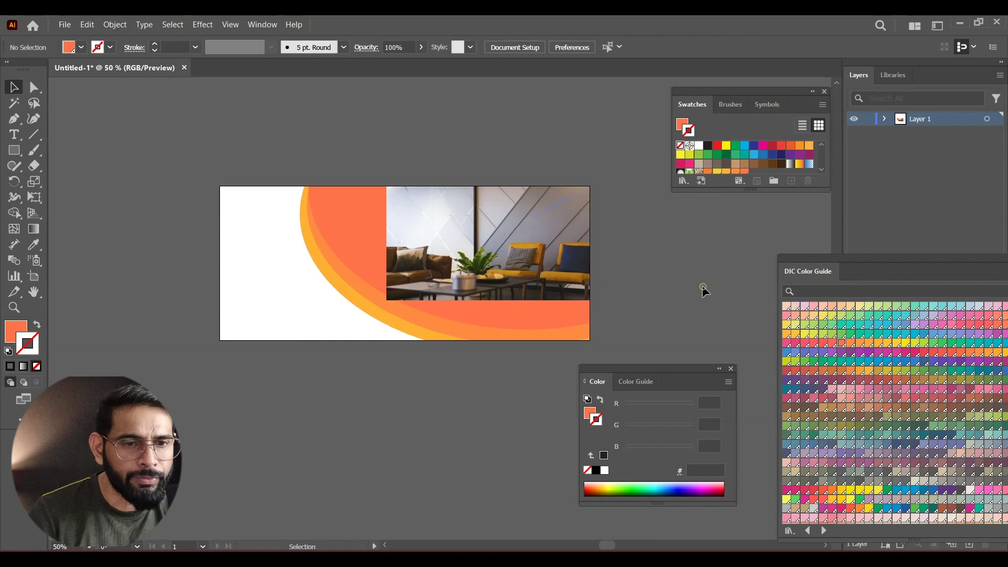
drag(703, 293, 666, 288)
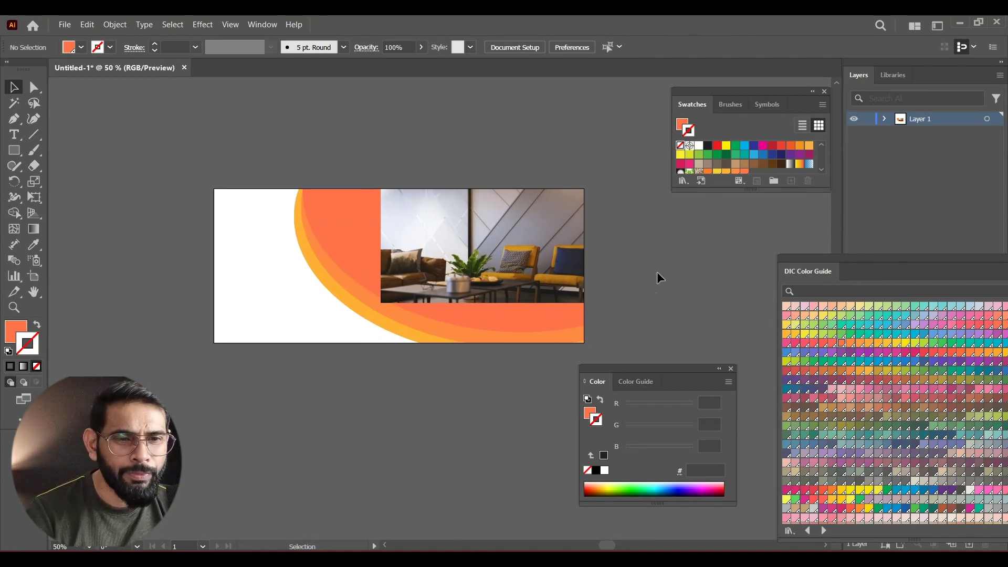
drag(657, 273, 626, 257)
mouse_move(553, 327)
mouse_down()
mouse_move(578, 322)
mouse_move(565, 300)
mouse_up()
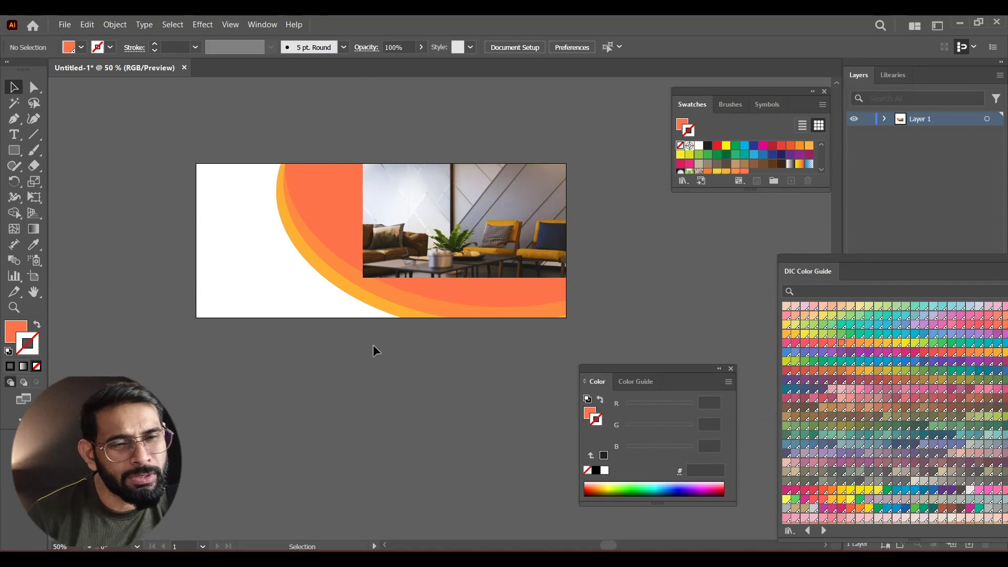
key(t)
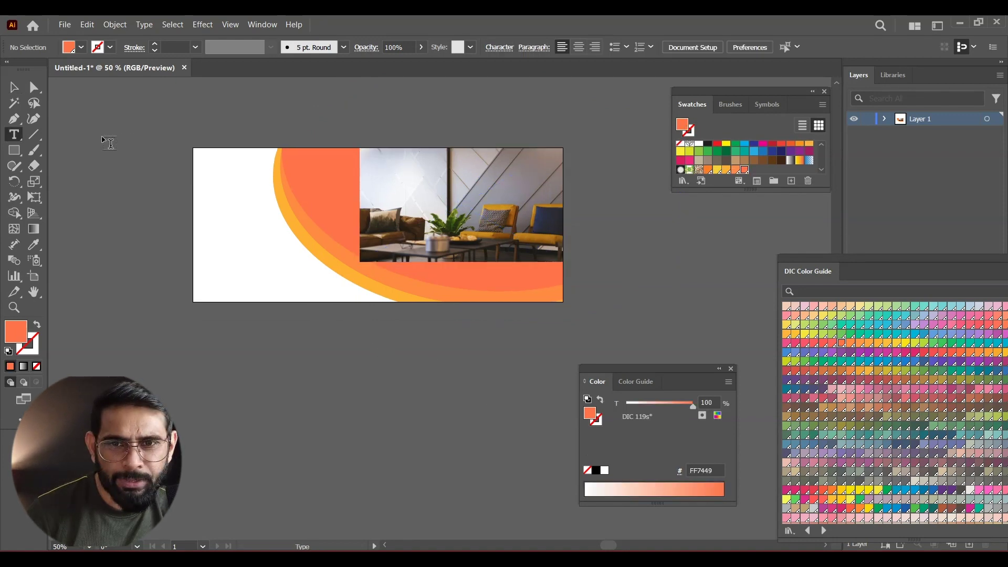
key(m)
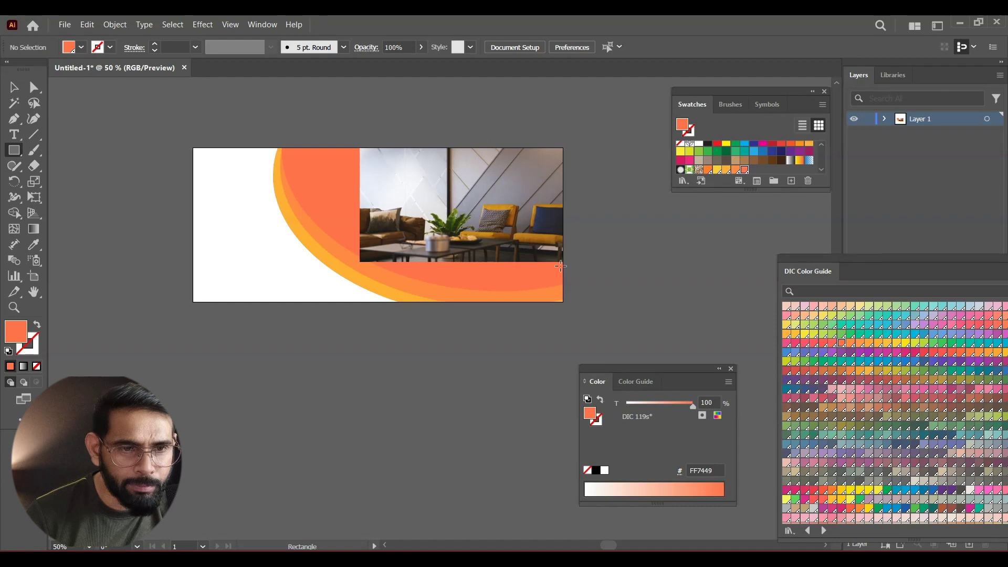
key(v)
drag(508, 186, 508, 160)
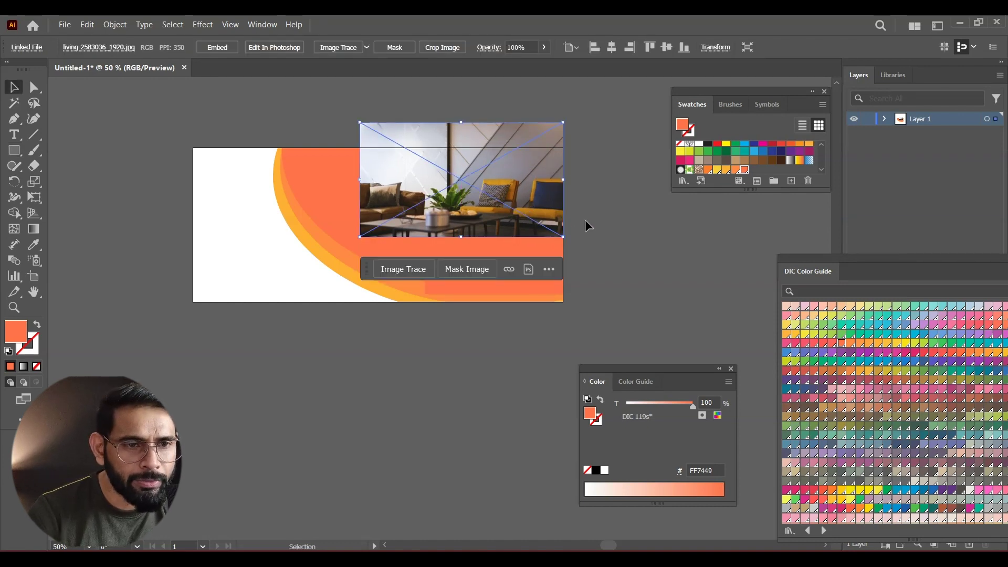
- Place the living-room photo over the banner and move the orange rectangle below right of it
drag(622, 240, 568, 239)
drag(504, 294, 746, 341)
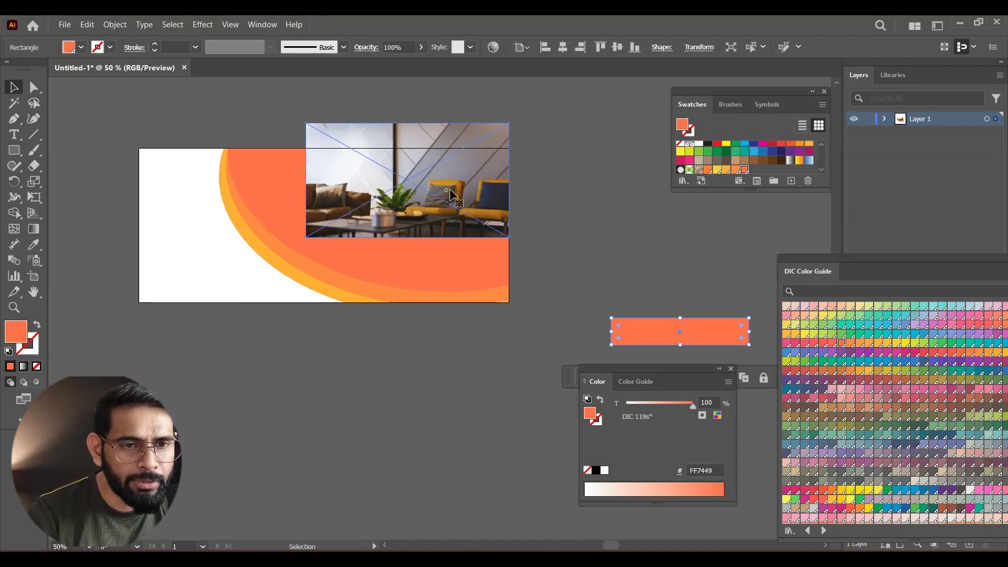
drag(558, 232, 546, 247)
drag(496, 196, 497, 209)
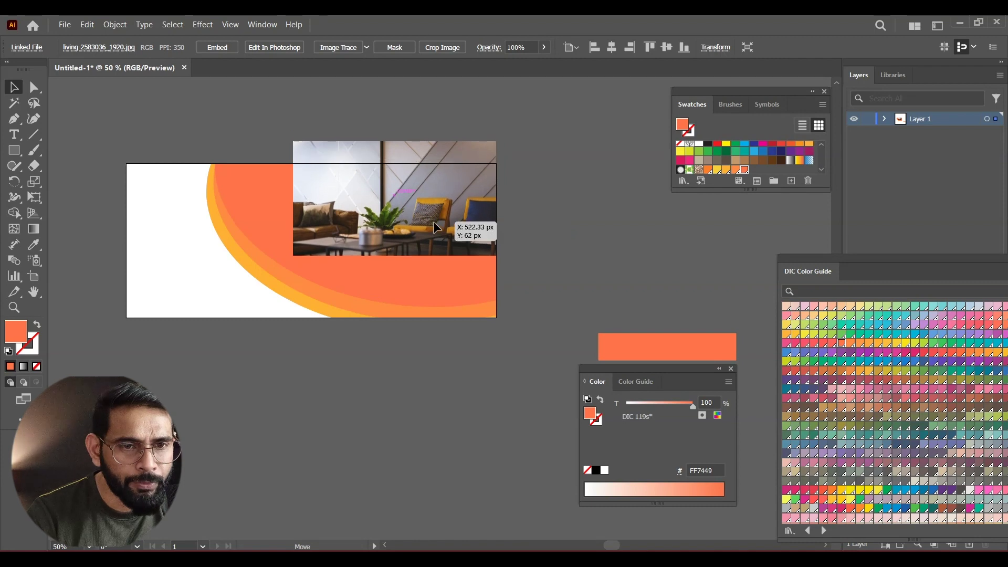
- Clip the photo to a rectangle with Make Clipping Mask, then move the spare orange bar onto the banner
key(m)
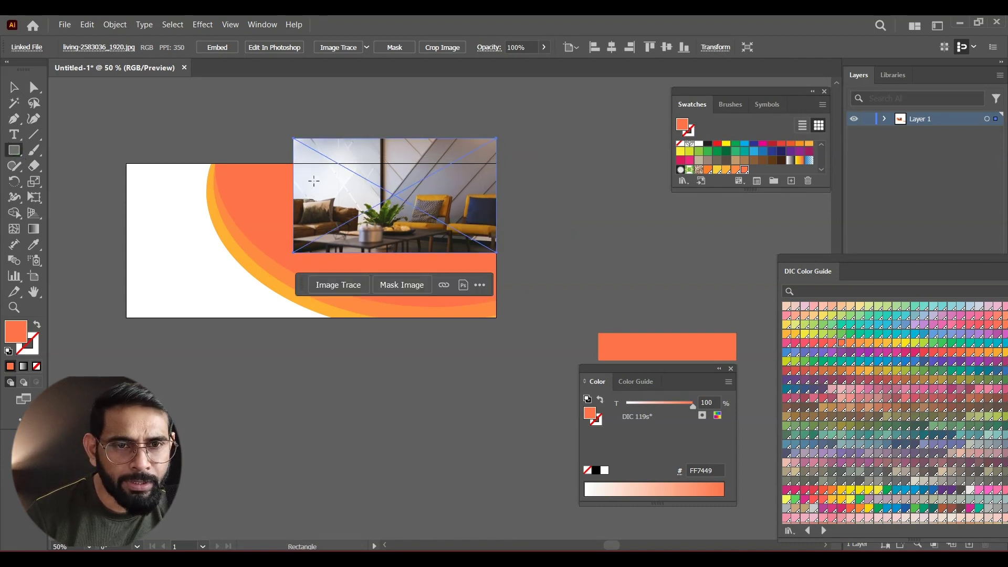
drag(291, 163, 497, 256)
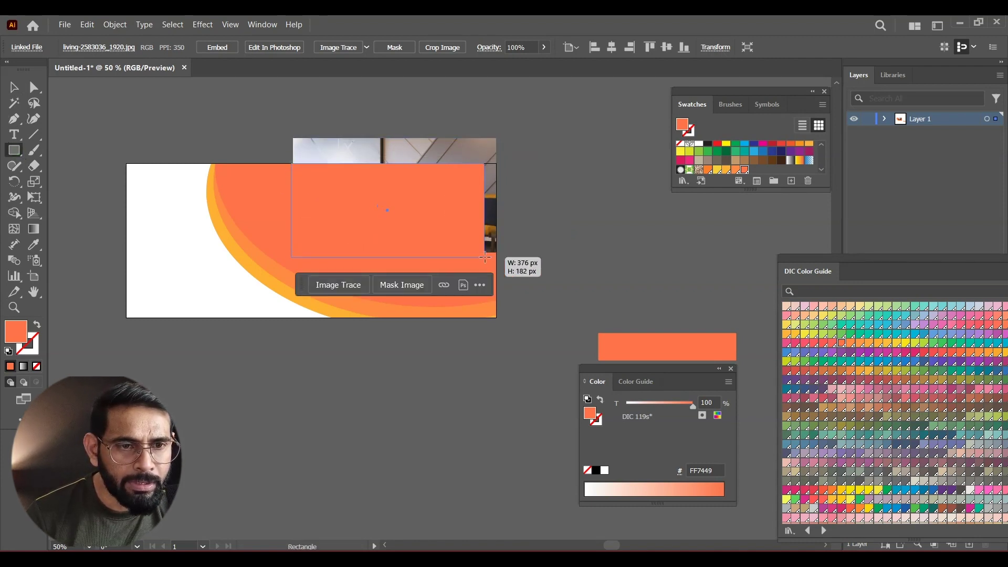
drag(498, 256, 495, 255)
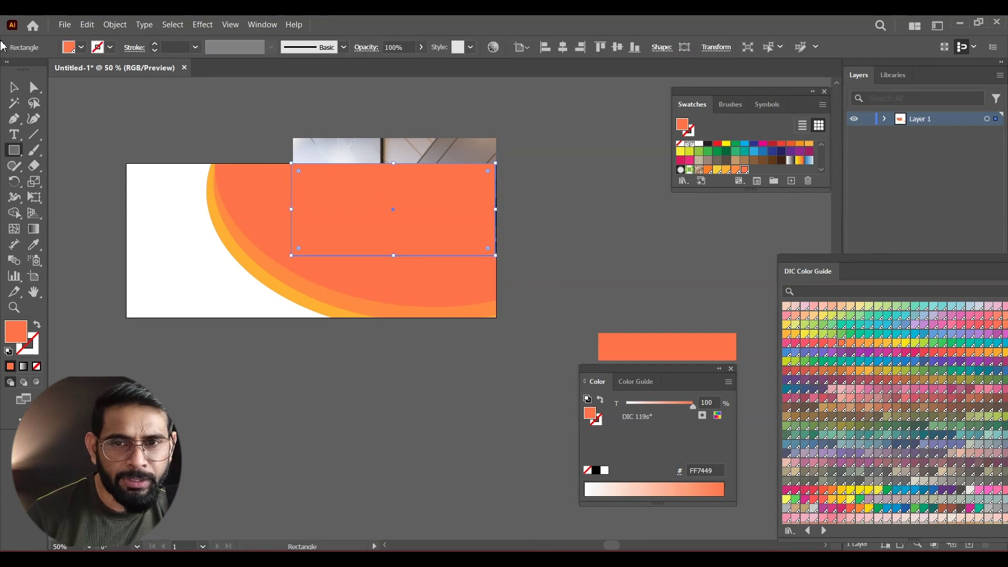
key(v)
click(409, 151)
shift+click(450, 194)
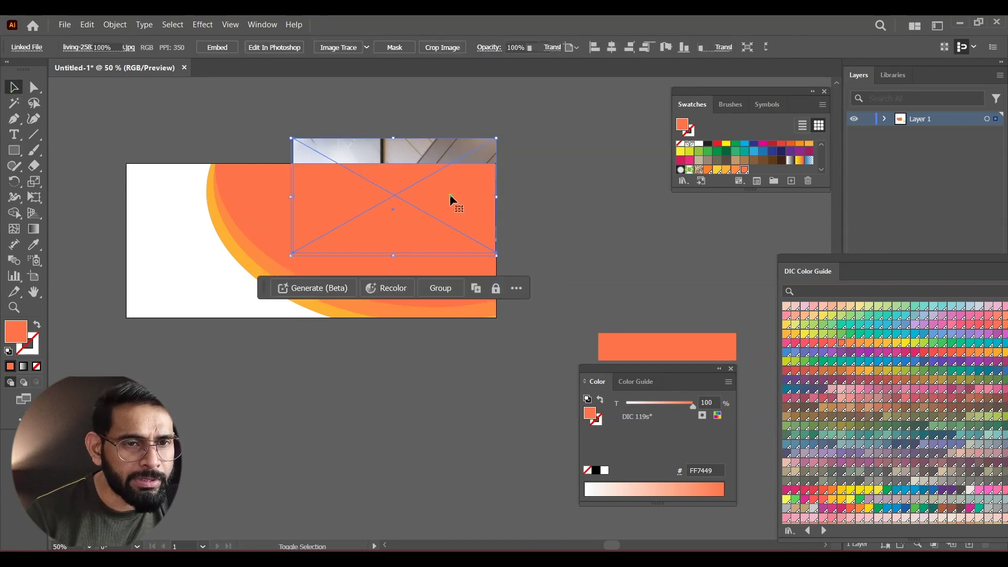
right_click(450, 194)
click(498, 383)
click(609, 200)
mouse_move(659, 355)
mouse_down()
mouse_move(413, 273)
mouse_move(502, 284)
mouse_up()
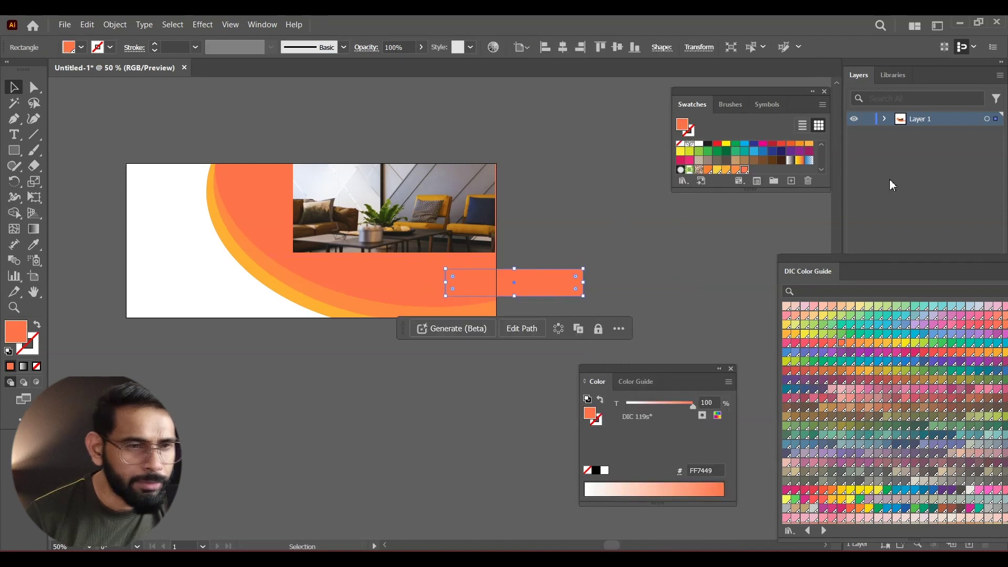
- Recolour the spare rectangle beige, stretch it taller and set it beneath the photo
click(701, 170)
drag(536, 281, 449, 270)
drag(358, 287, 359, 297)
drag(465, 267, 460, 264)
- Fill the box beneath the photo with dark red DIC 283s and start a text object below the banner
click(462, 236)
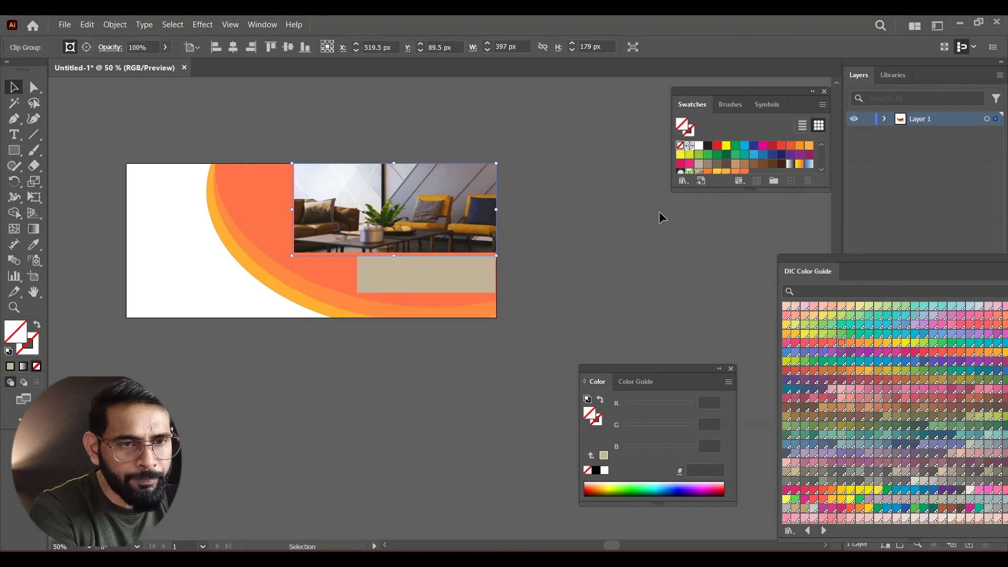
click(663, 211)
drag(495, 274, 497, 253)
click(497, 255)
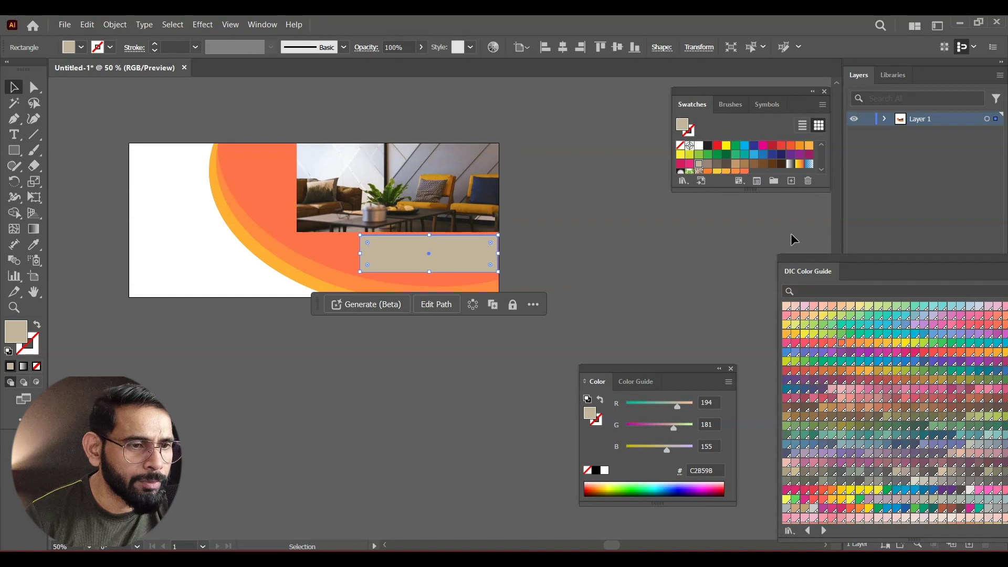
click(823, 347)
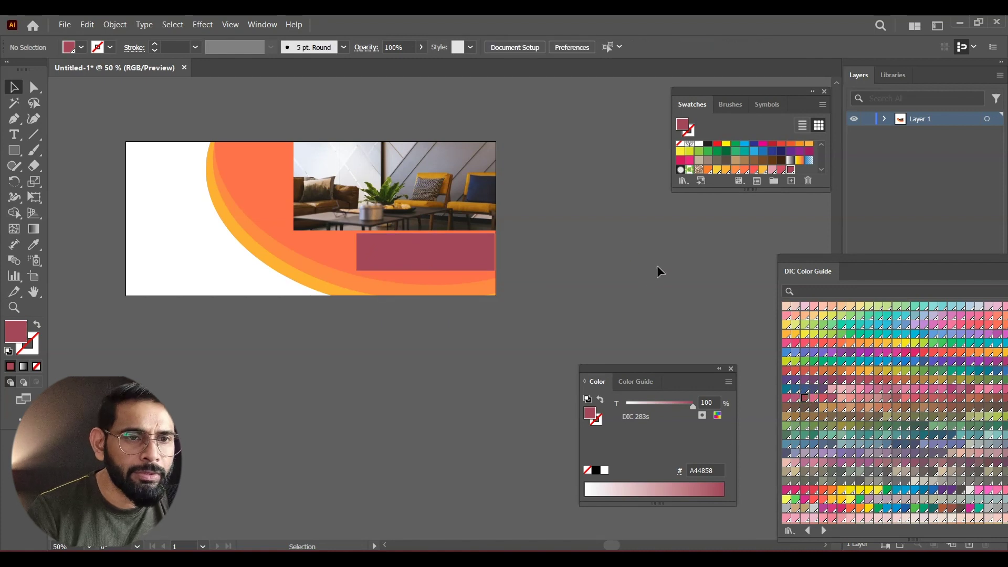
drag(660, 272, 634, 278)
click(408, 267)
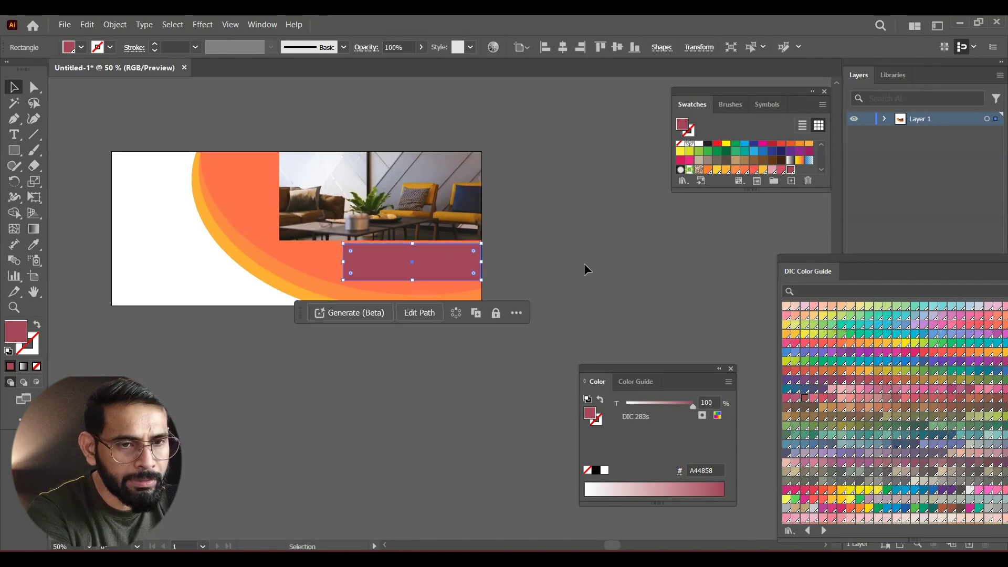
key(t)
click(276, 332)
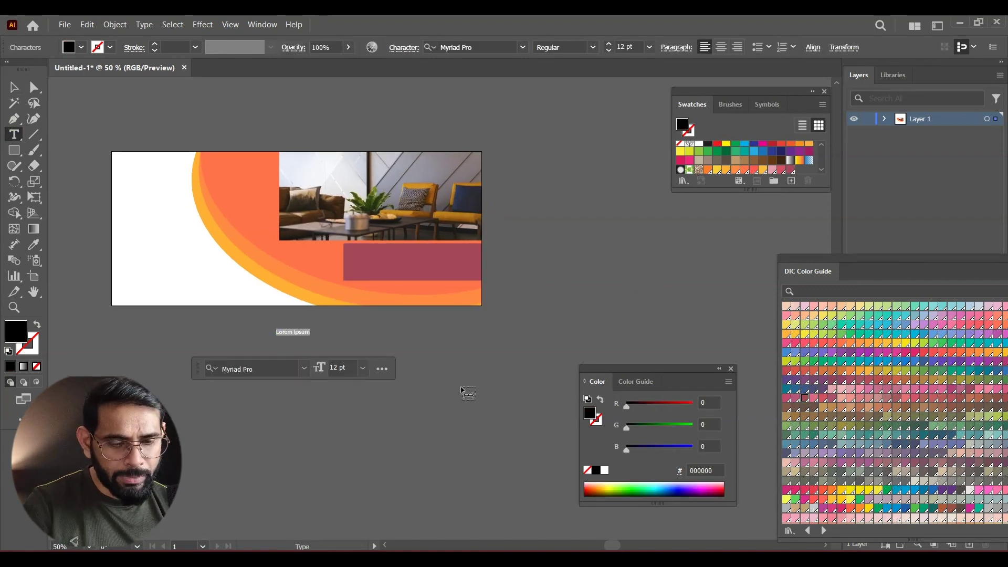
- Type 'Discount Up To' below the banner
text(scount Up To)
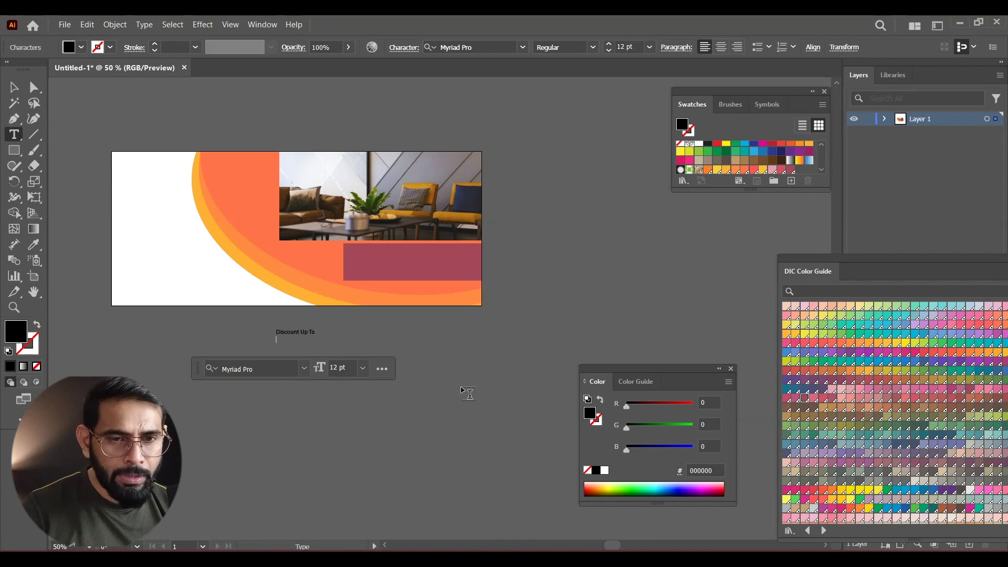
key(BackSpace)
click(13, 87)
- Create '50% Off' text, enlarge it, and fit it inside the red box
click(13, 135)
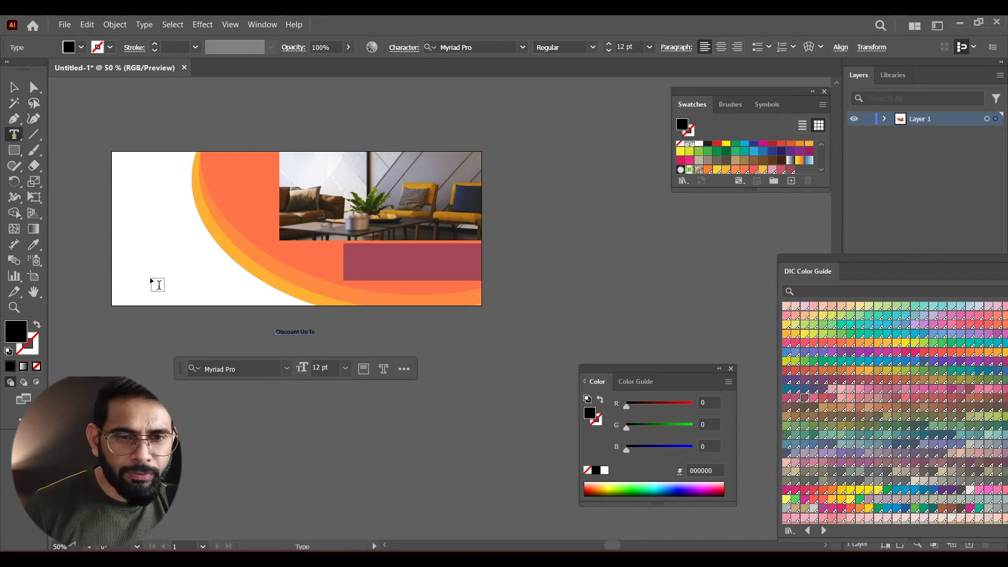
click(297, 407)
text(50)
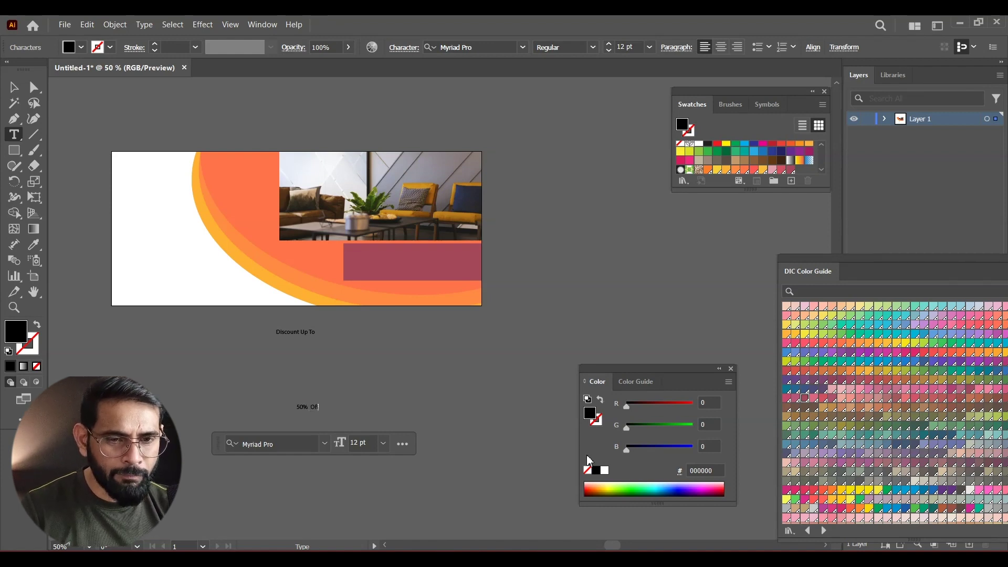
key(Escape)
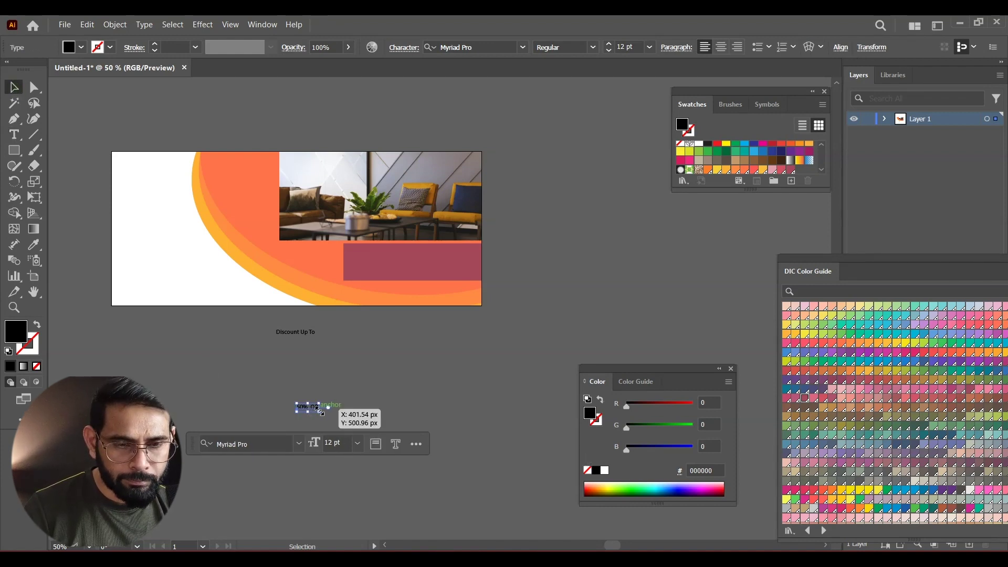
drag(318, 408, 510, 472)
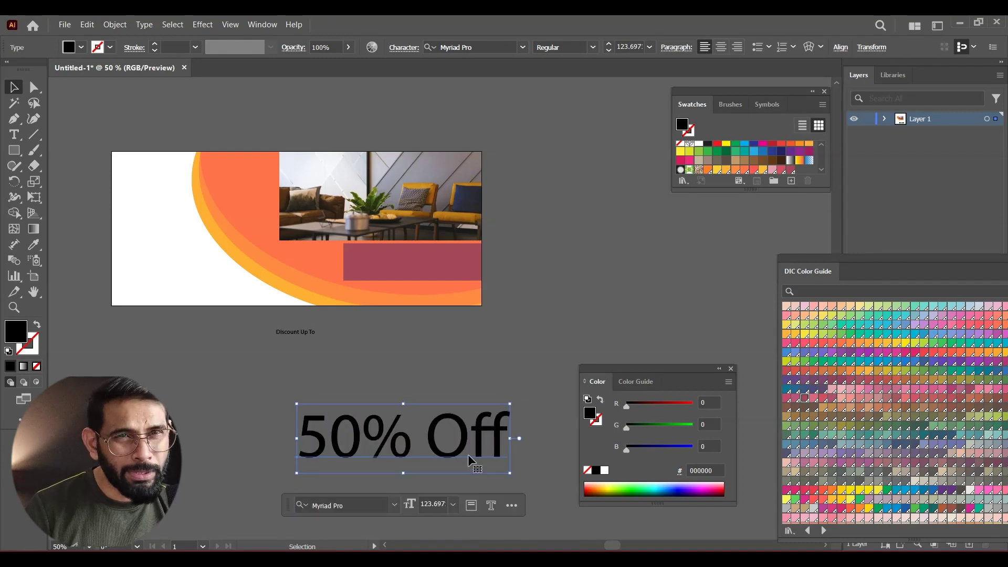
drag(459, 439, 494, 392)
mouse_move(545, 427)
mouse_down()
mouse_move(478, 403)
mouse_move(483, 263)
mouse_move(463, 259)
mouse_move(466, 271)
mouse_up()
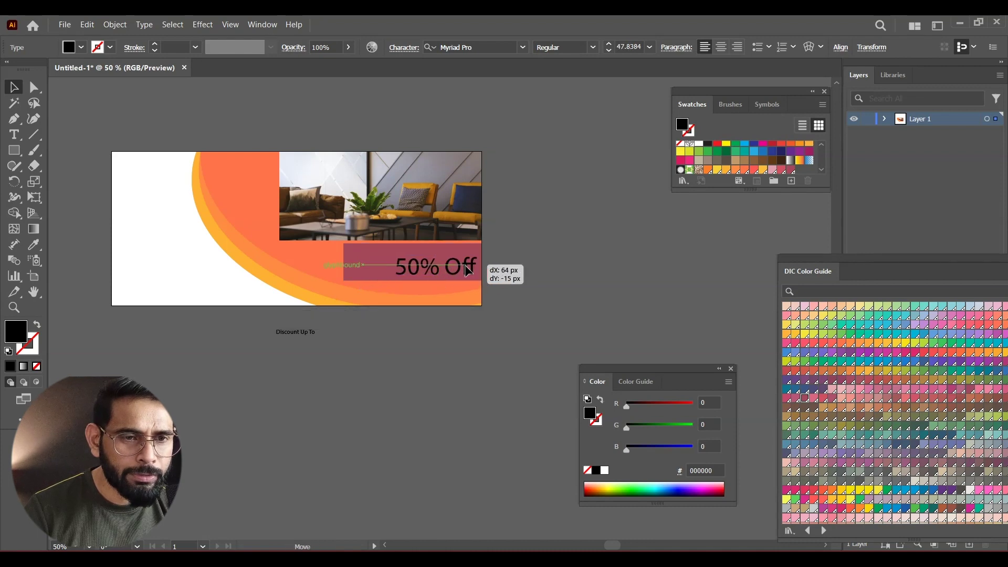
drag(467, 271, 468, 275)
key(Up)
key(Up)
key(Up)
key(Up)
key(Up)
key(Up)
key(Up)
key(Up)
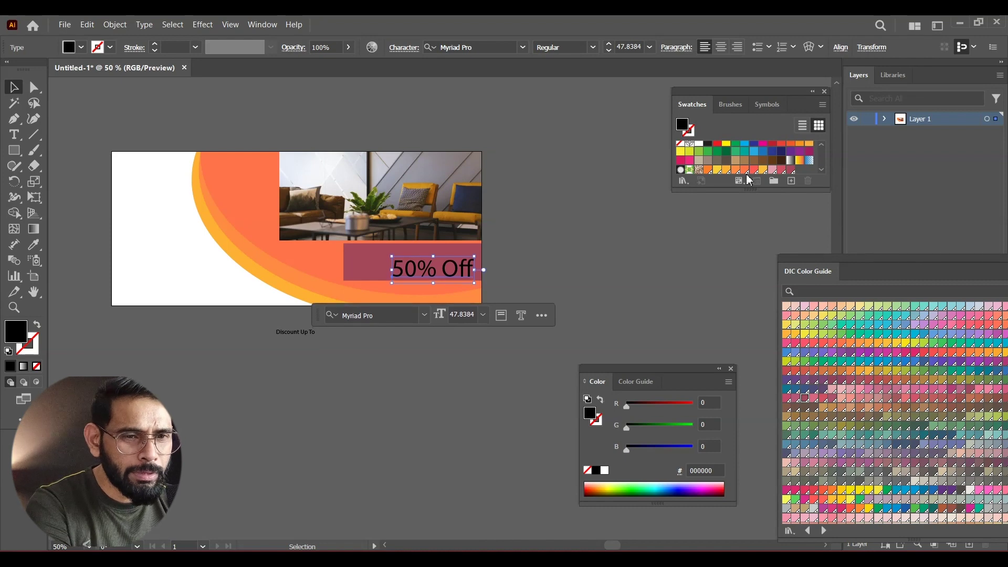
- Fill the 50% Off text with the F1F2F2 white swatch
drag(322, 319, 542, 340)
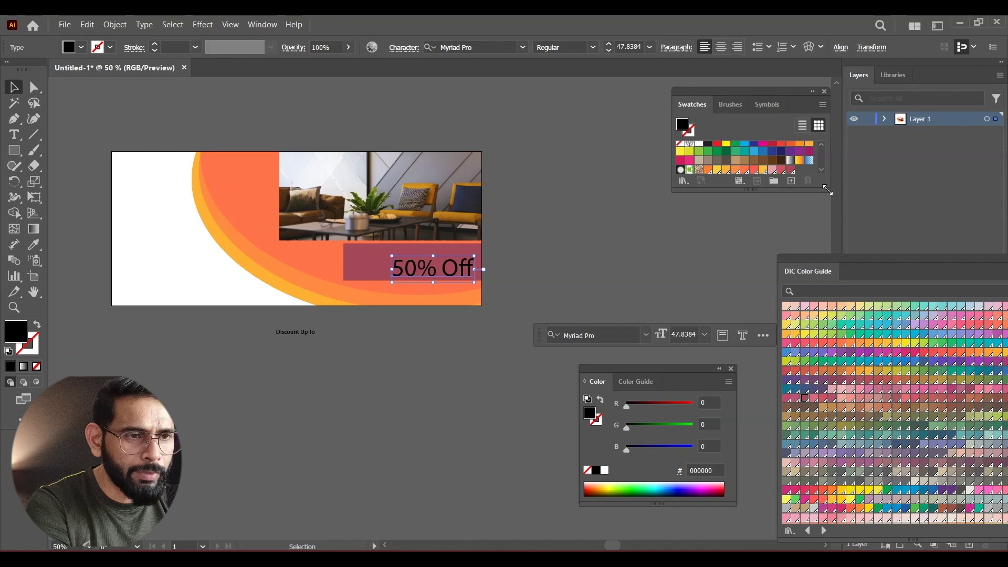
drag(827, 190, 837, 292)
click(781, 184)
click(534, 247)
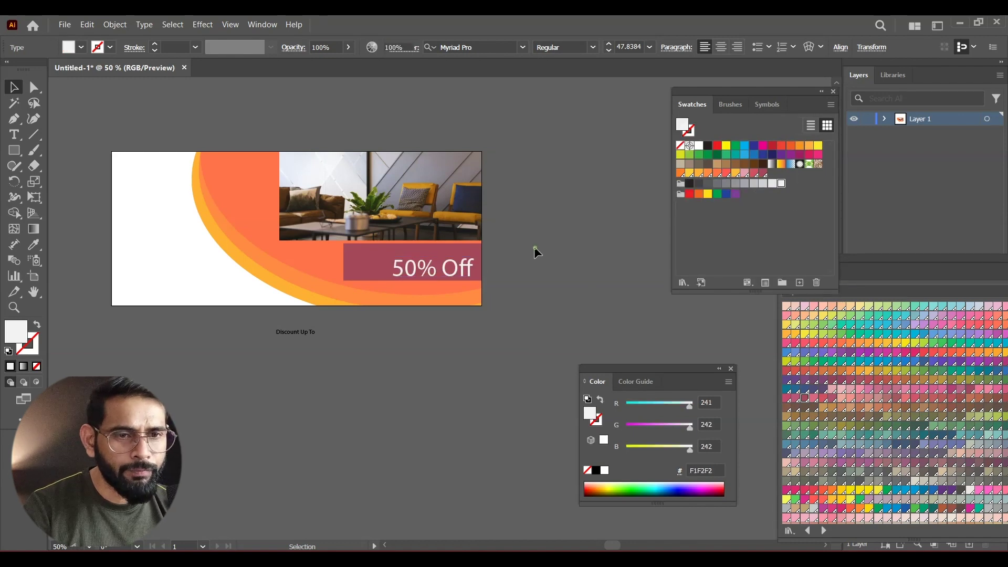
- Narrow the dark red box from its left side
click(350, 278)
drag(344, 264, 385, 273)
click(620, 242)
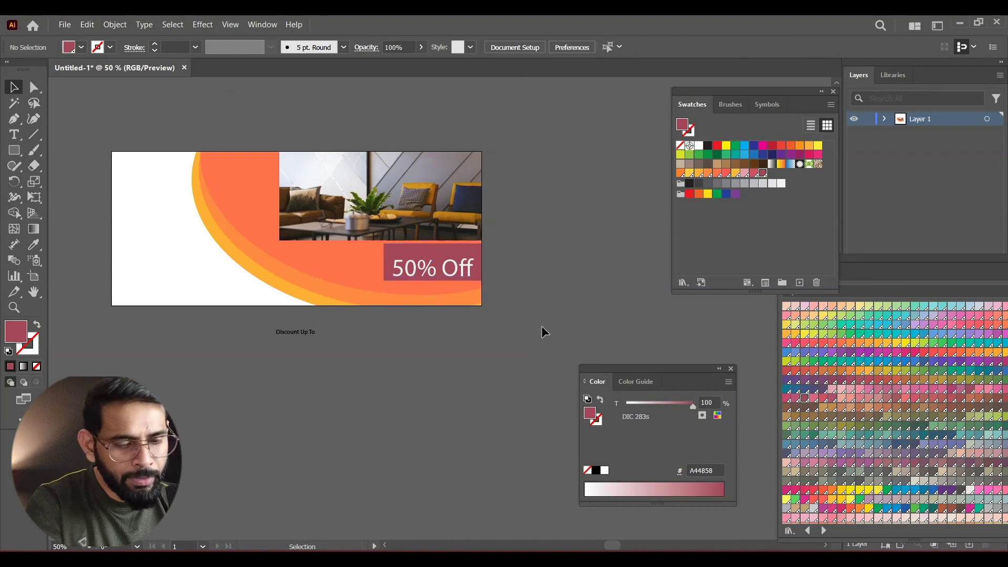
- Set 50% Off in Bahnschrift and shift it right within the box
key(ctrl+plus)
key(ctrl+plus)
key(ctrl+plus)
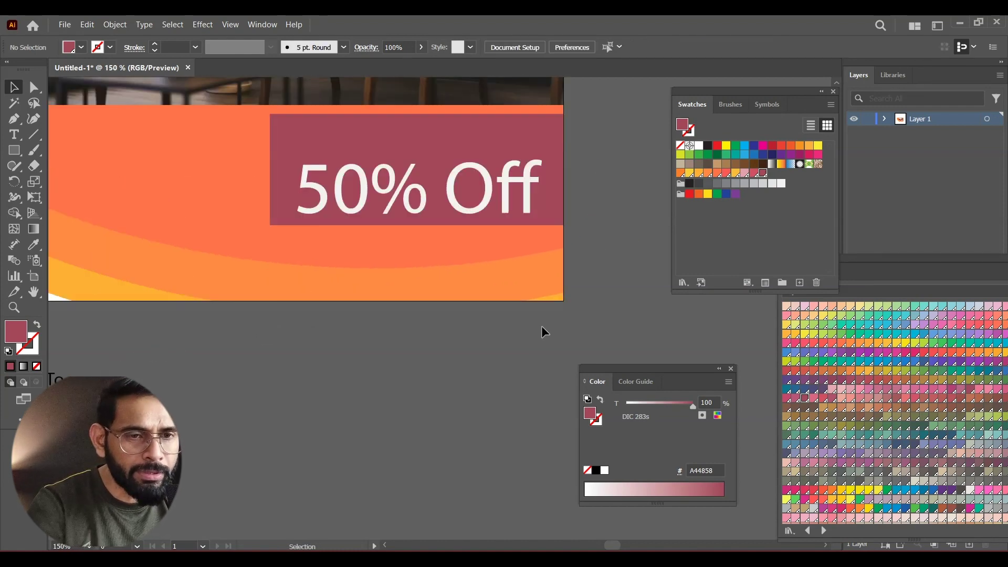
scroll(488, 281, up, 3)
click(488, 281)
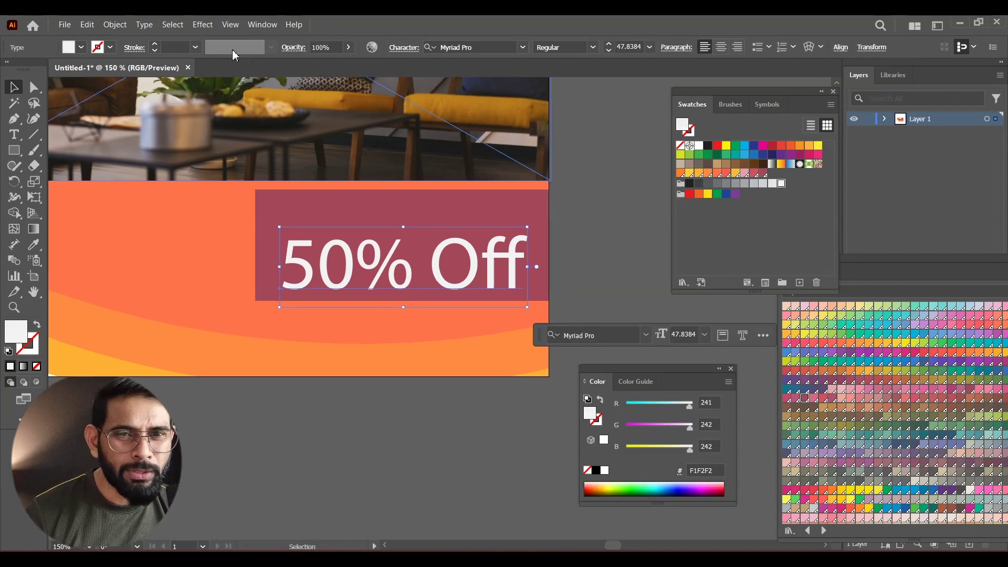
click(515, 46)
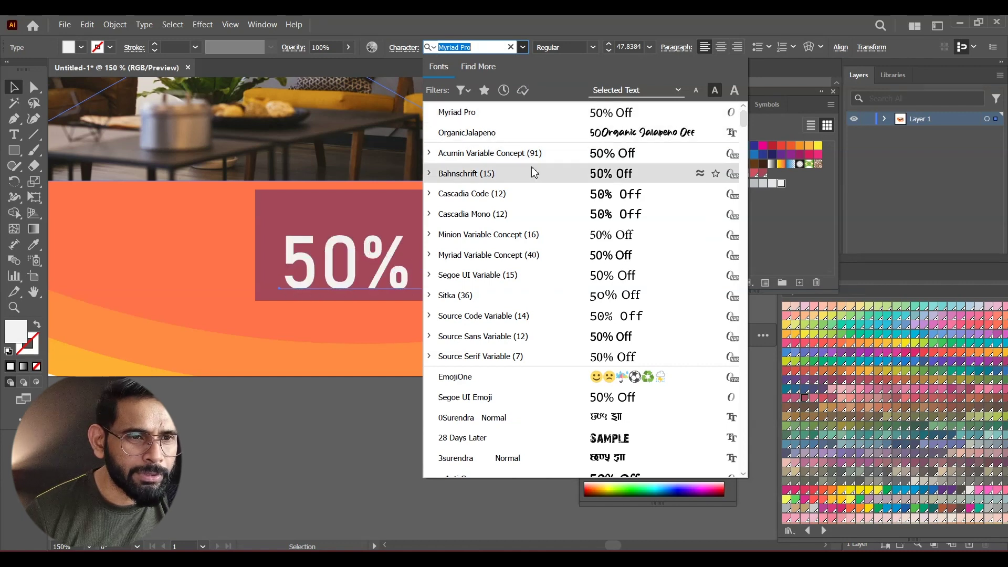
click(521, 203)
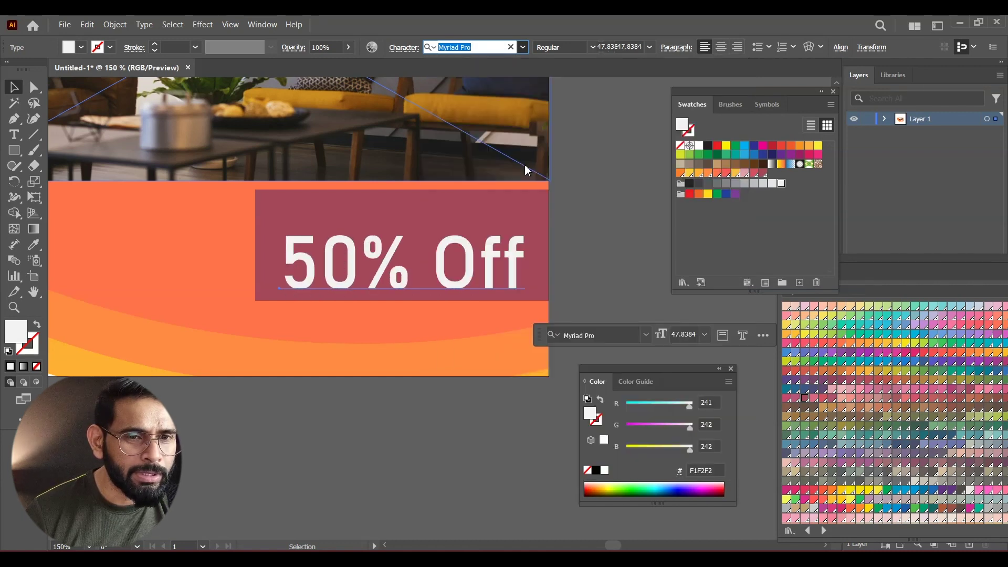
click(563, 224)
drag(515, 249, 526, 250)
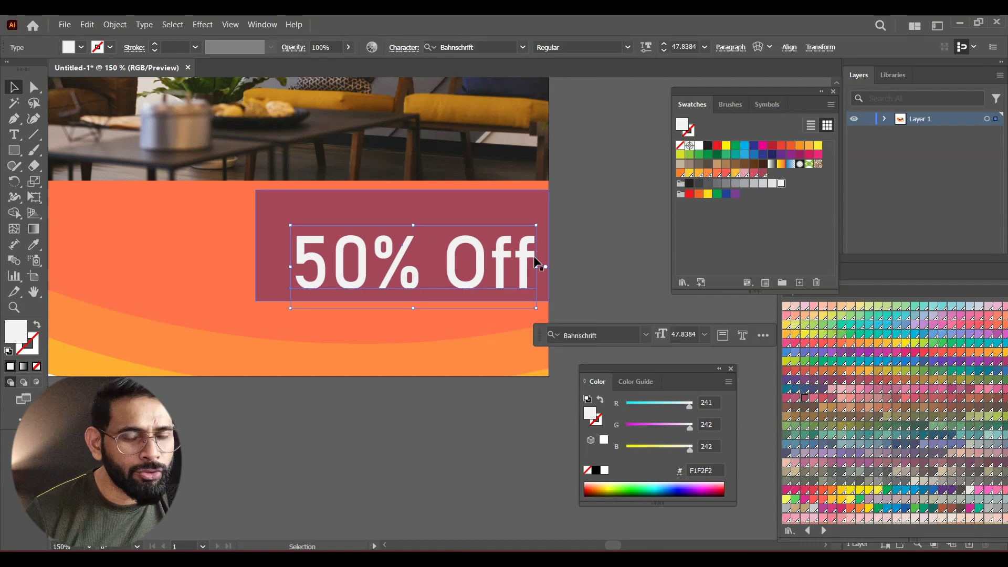
- Move 'Discount Up To' just above 50% Off in the red box and make it white
key(ctrl+minus)
key(ctrl+minus)
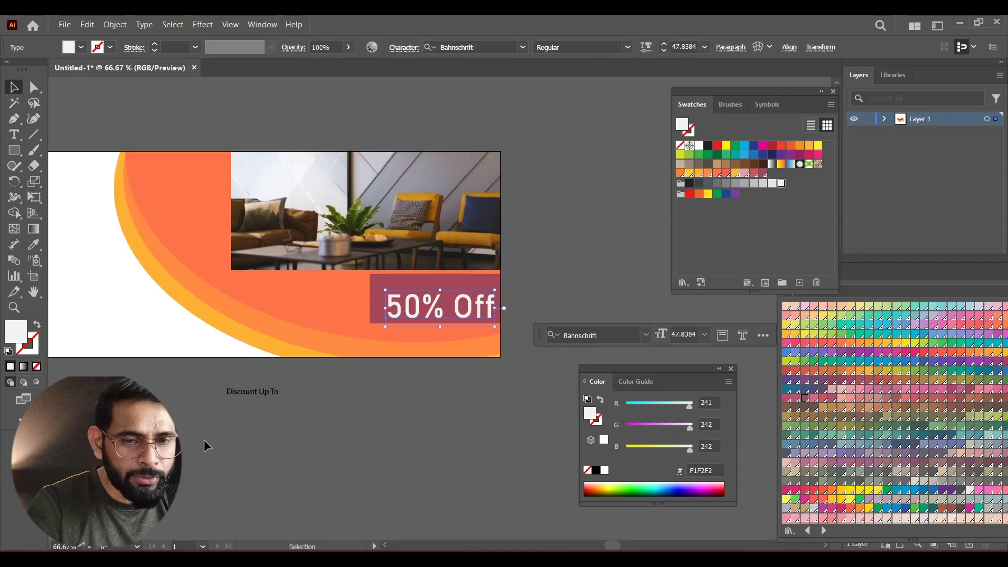
mouse_move(234, 388)
mouse_down()
mouse_move(383, 327)
mouse_move(451, 284)
mouse_up()
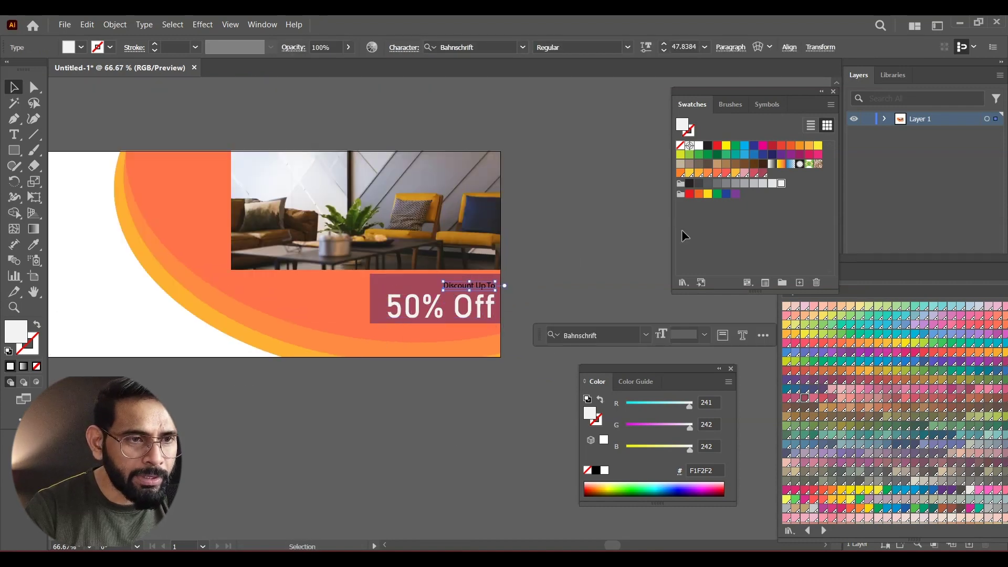
click(781, 184)
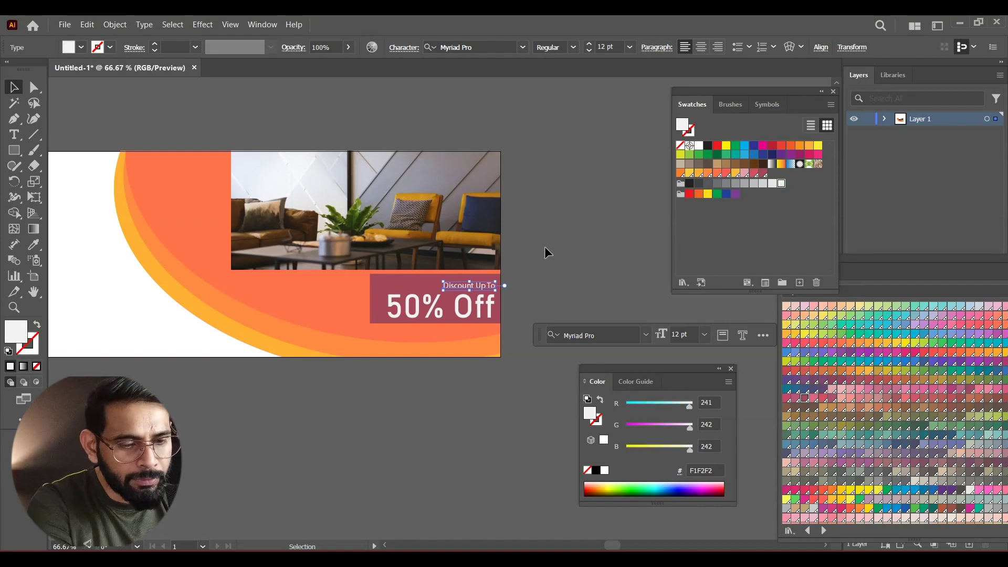
key(ctrl+plus)
key(ctrl+plus)
drag(444, 284, 449, 285)
click(620, 290)
key(ctrl+minus)
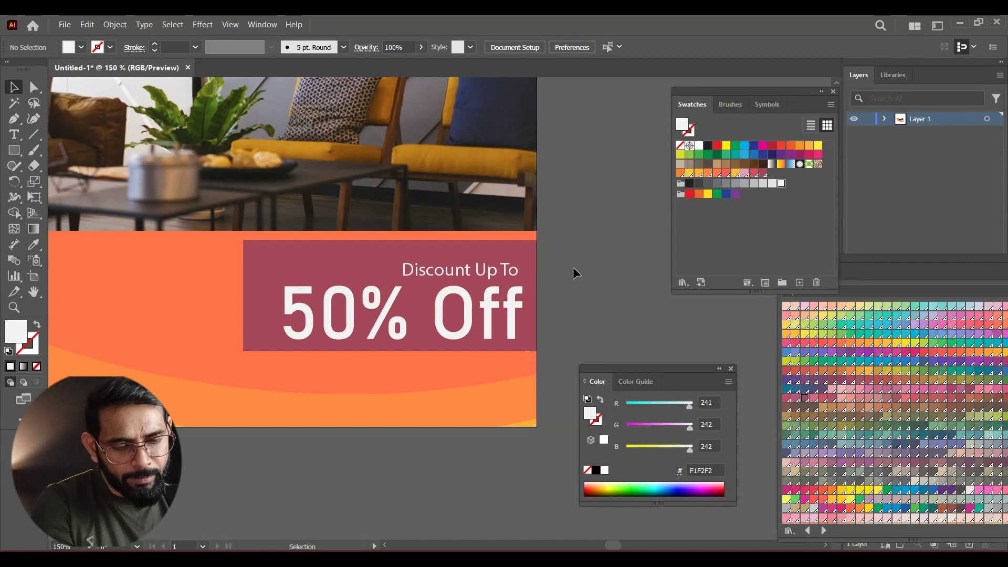
key(ctrl+minus)
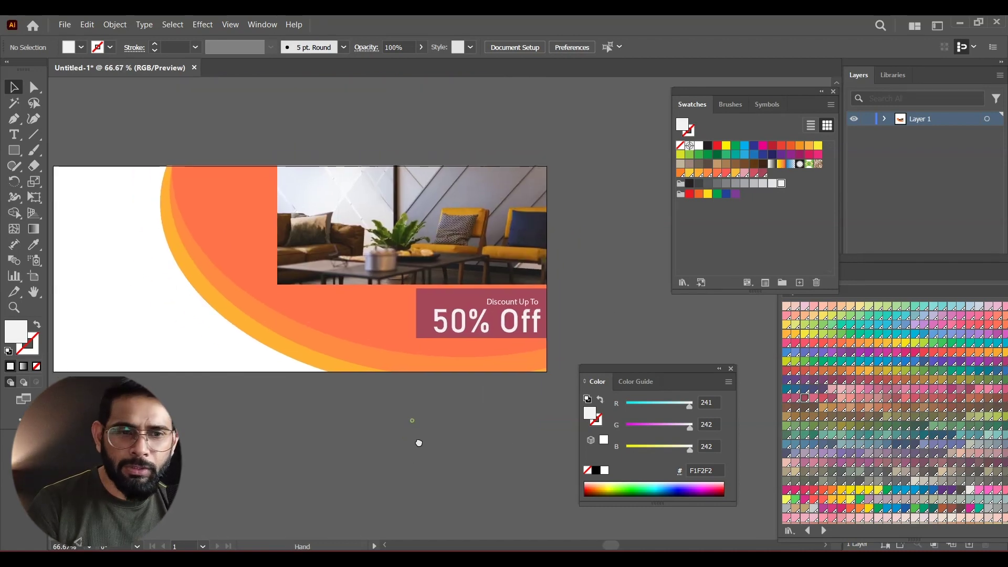
drag(311, 408, 439, 408)
drag(203, 338, 210, 352)
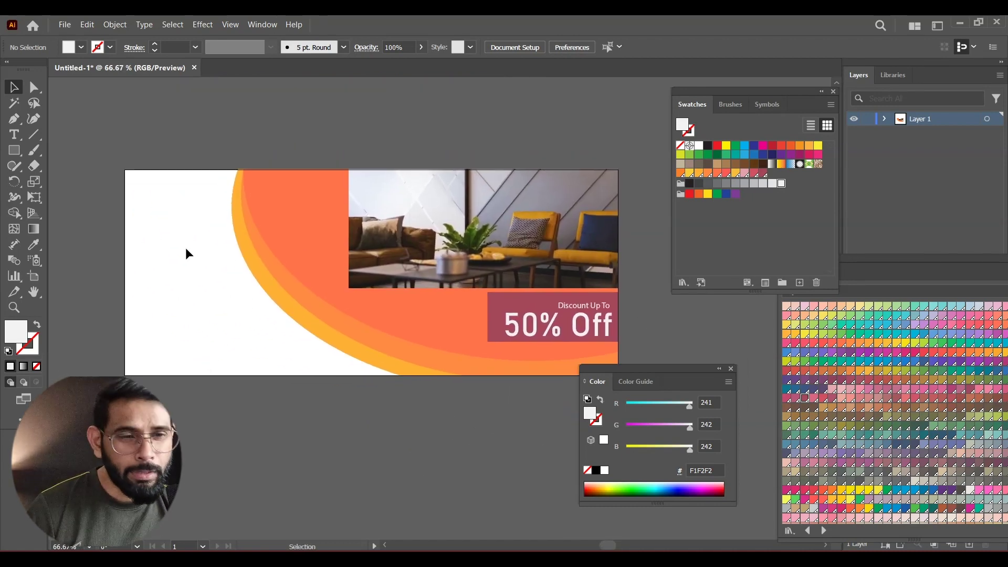
- Type 'Best Offer' on two lines, enlarge it to about 75 pt, and place it upper left
key(t)
click(153, 243)
text(Best)
key(Return)
text(Offer)
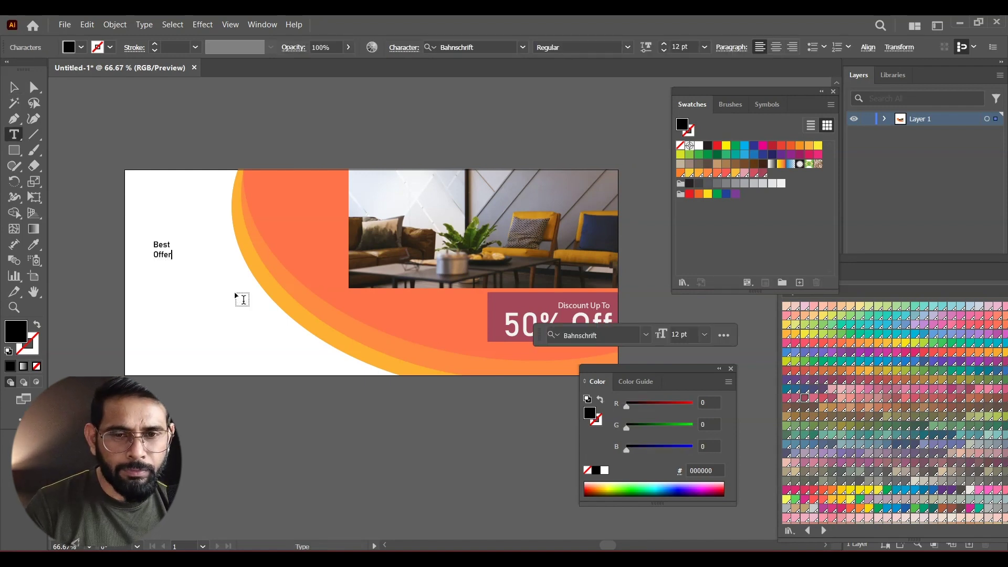
click(13, 87)
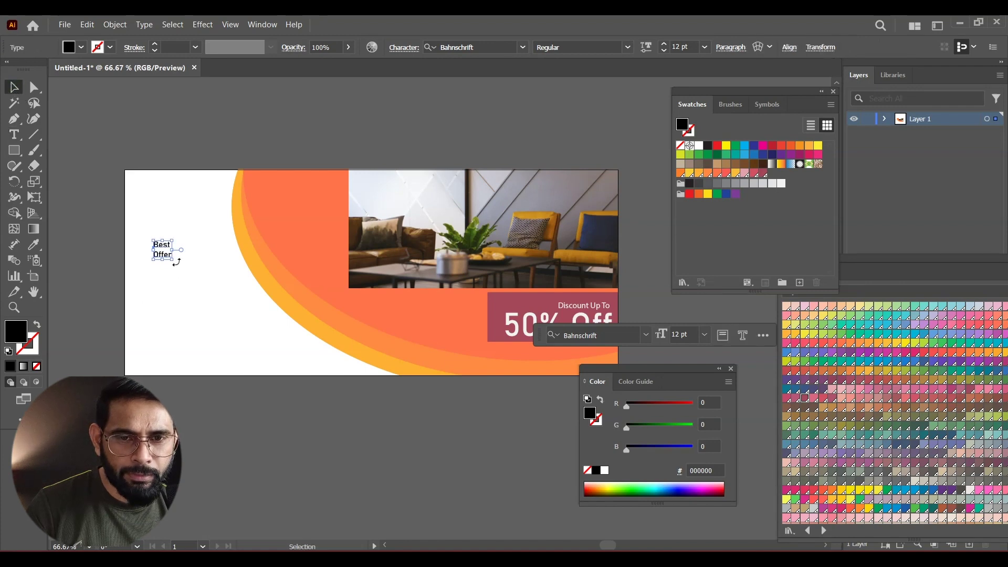
drag(175, 259, 341, 362)
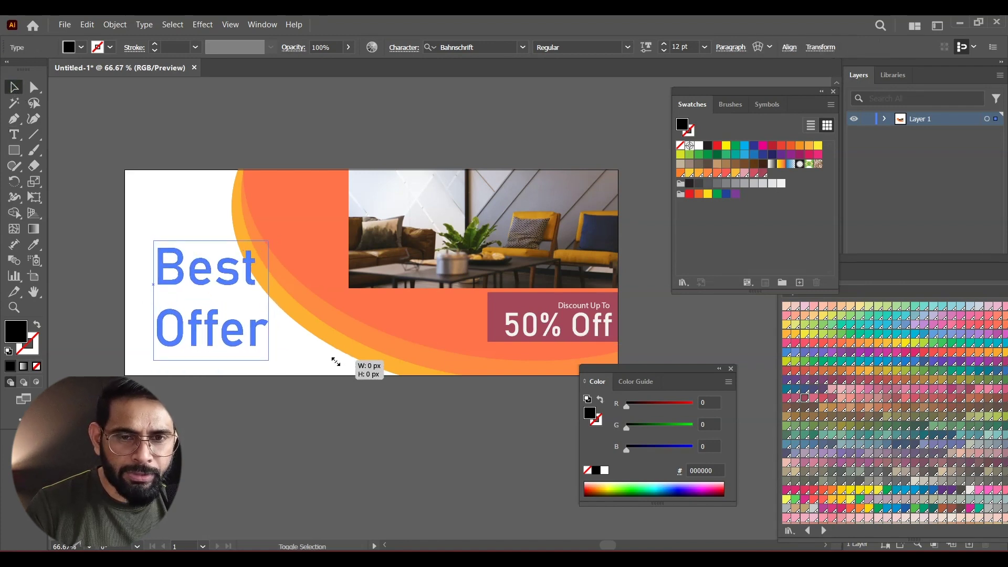
drag(257, 305, 248, 282)
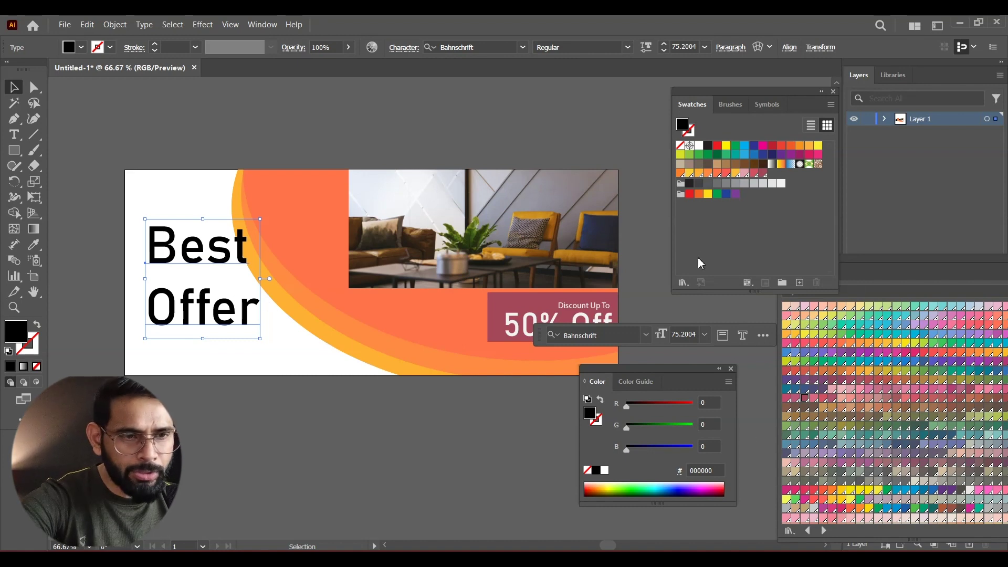
- Give the headline the AMCAP Eternal font with 60 pt leading
key(ctrl+t)
drag(436, 101, 803, 158)
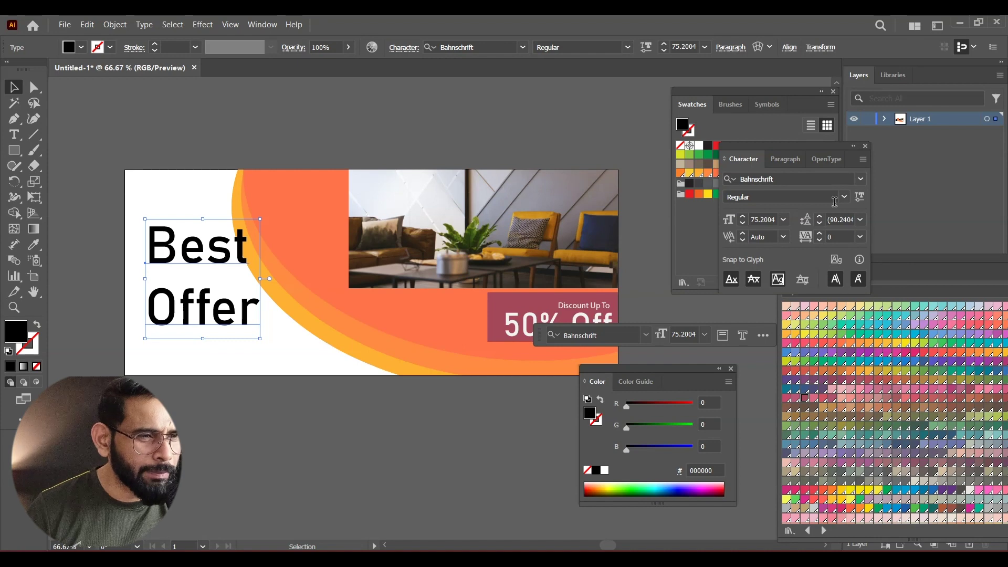
click(853, 177)
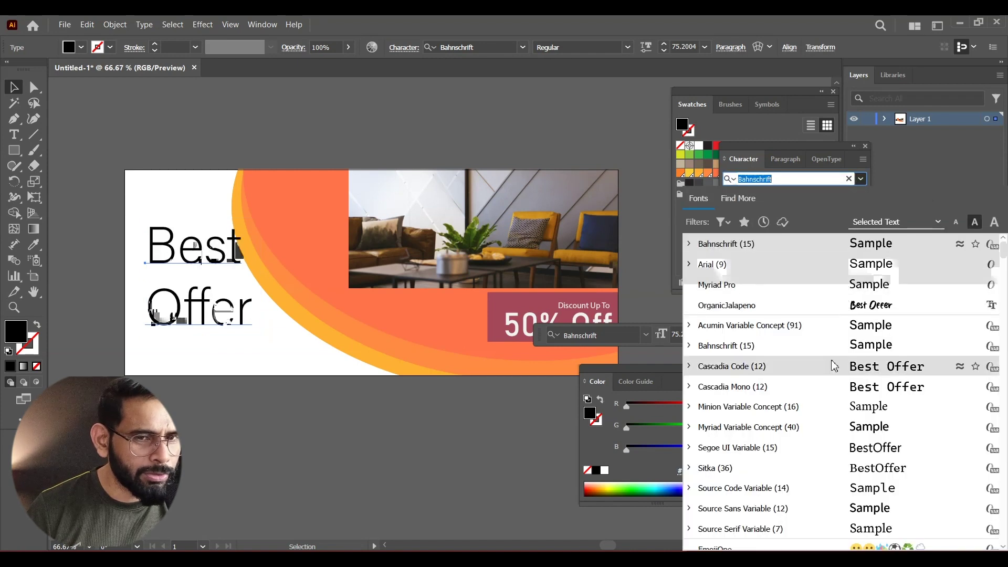
scroll(831, 463, down, 2)
scroll(824, 462, down, 2)
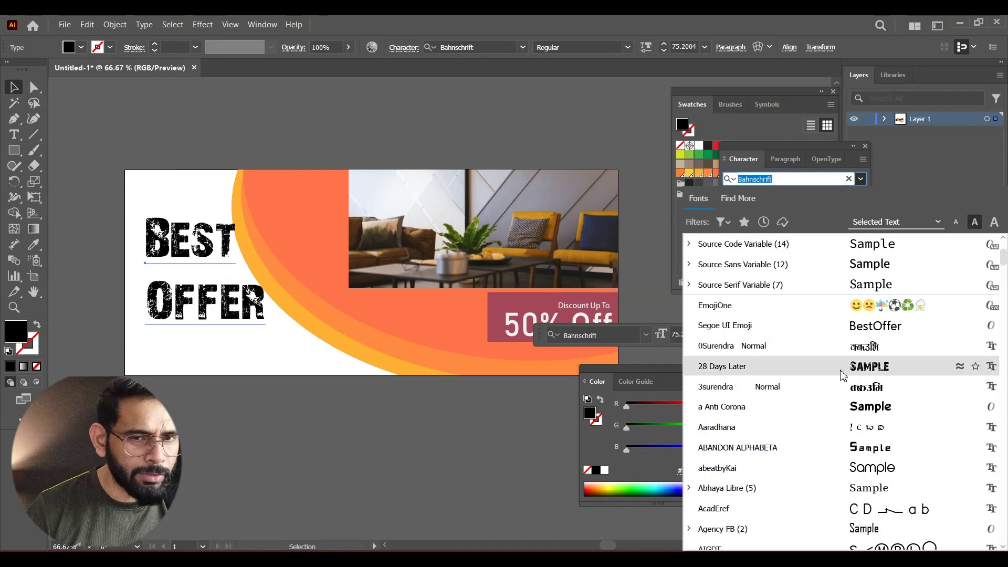
scroll(836, 391, down, 2)
scroll(837, 394, down, 1)
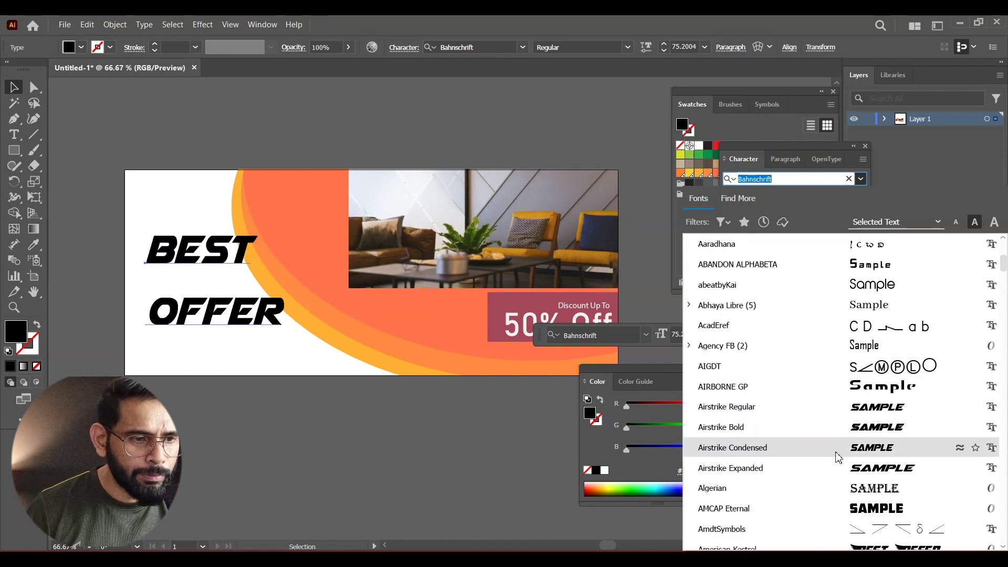
click(833, 509)
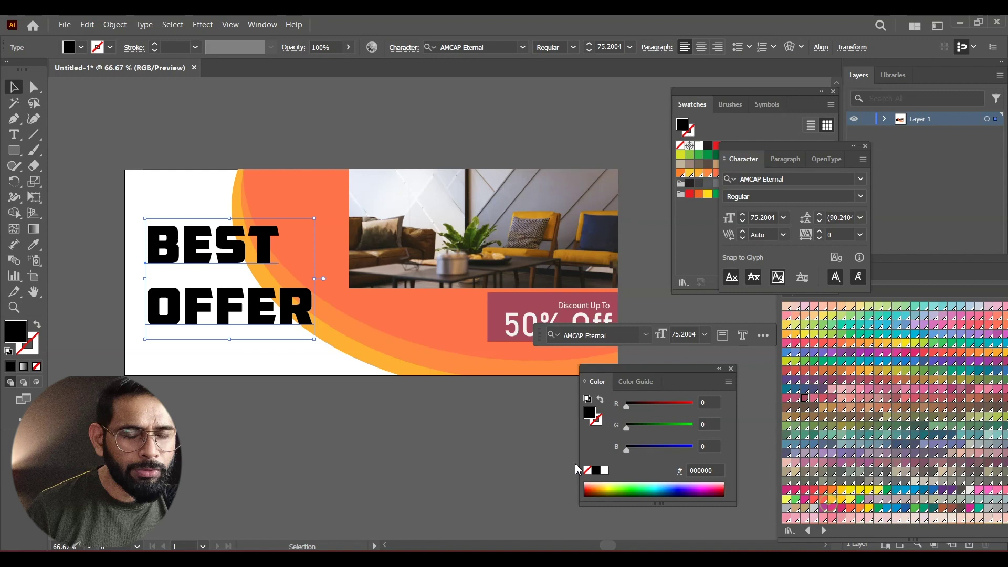
click(860, 220)
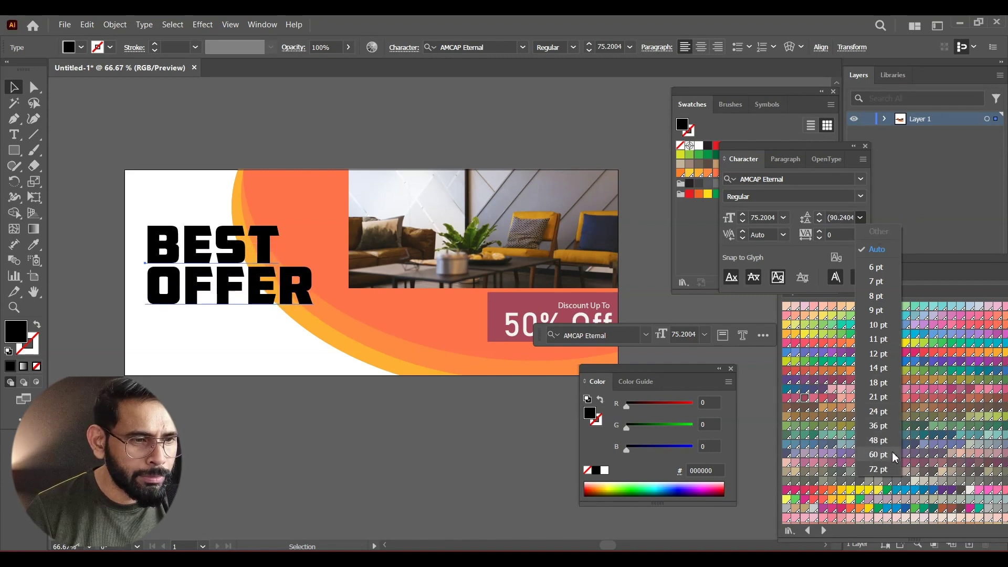
click(890, 450)
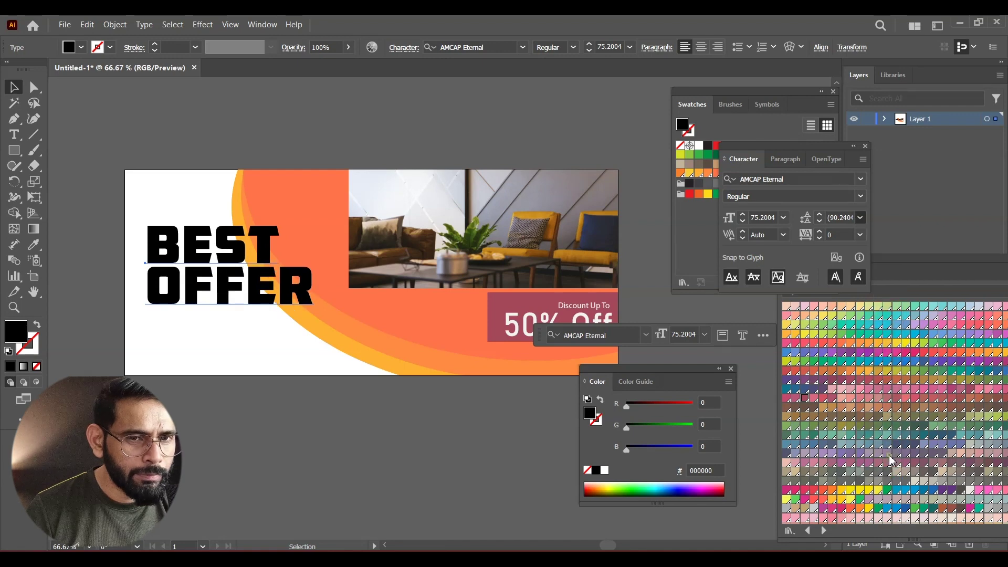
- Colour all BEST OFFER characters with the brown DIC 312s swatch
click(417, 483)
drag(234, 261, 229, 263)
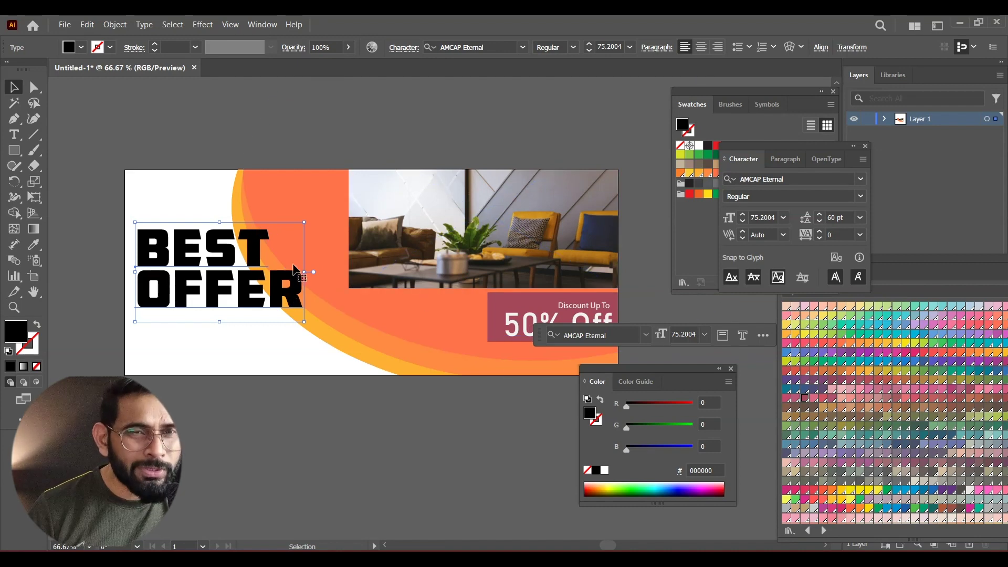
click(33, 244)
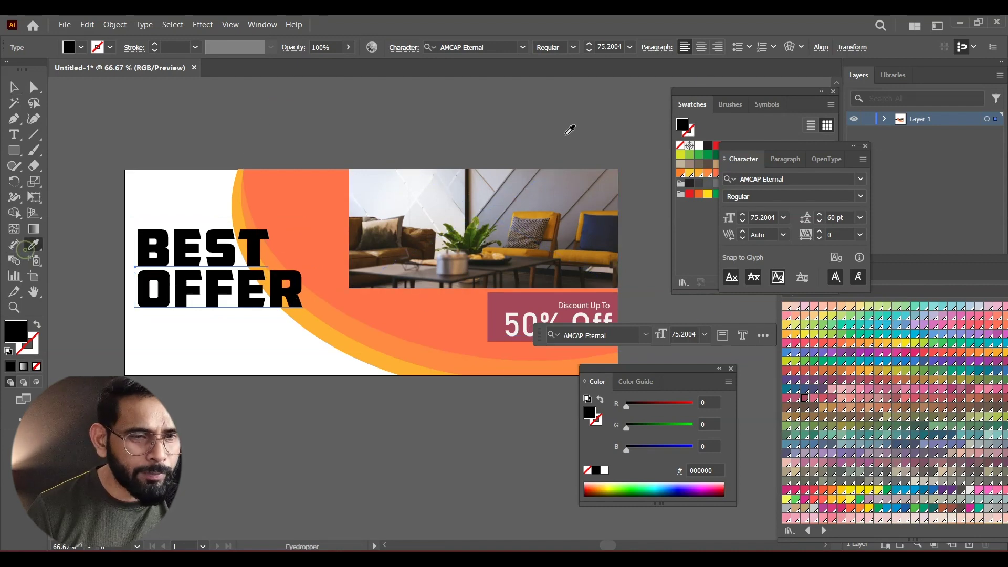
click(16, 138)
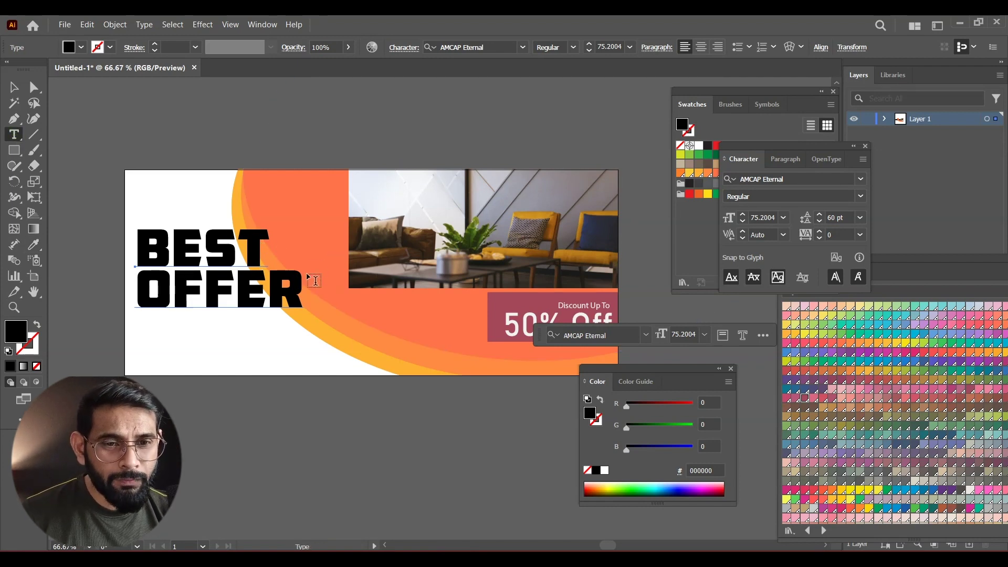
drag(300, 290, 115, 241)
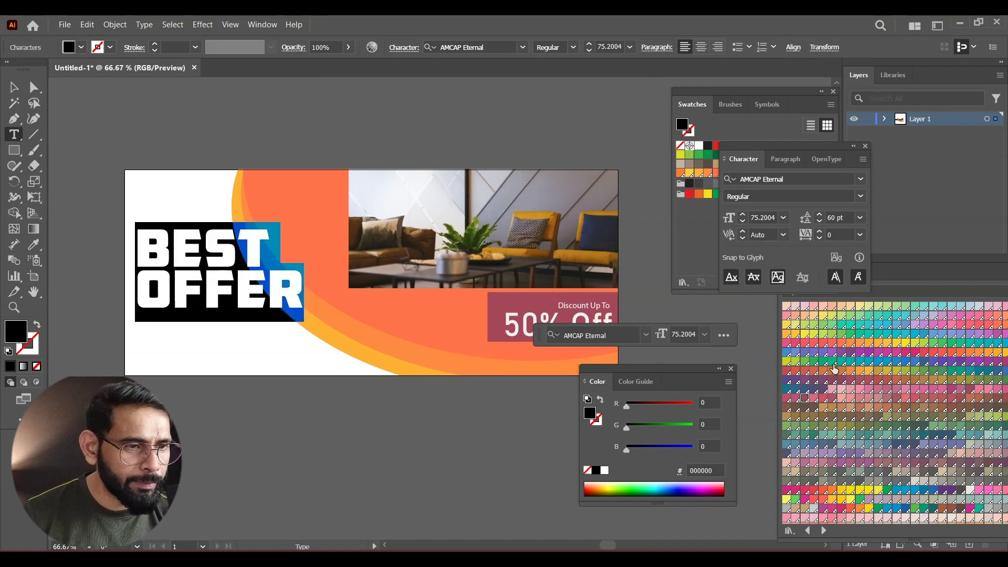
click(812, 411)
key(Escape)
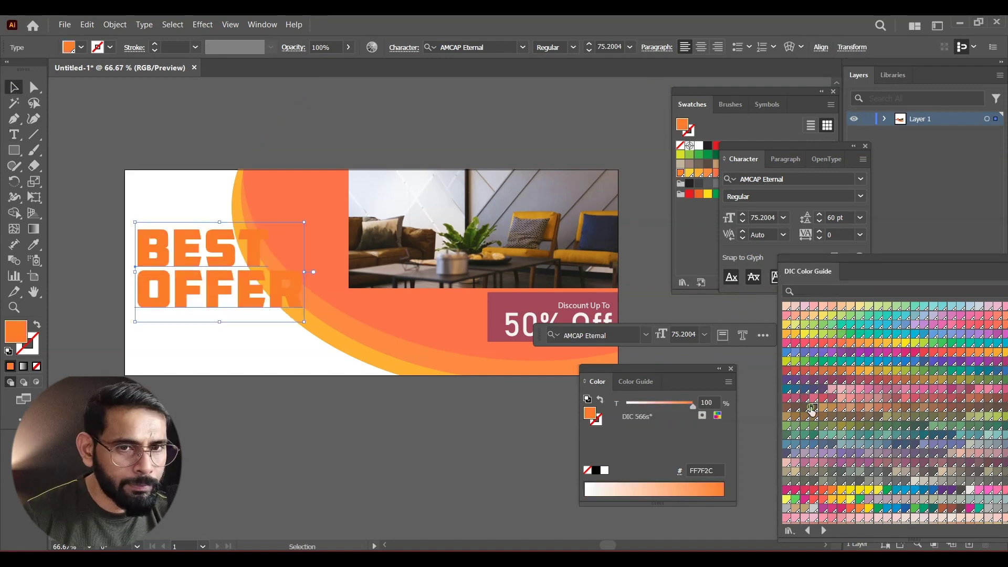
- Fine-tune BEST OFFER's position on the banner's left and start a text line below the artboard
click(265, 376)
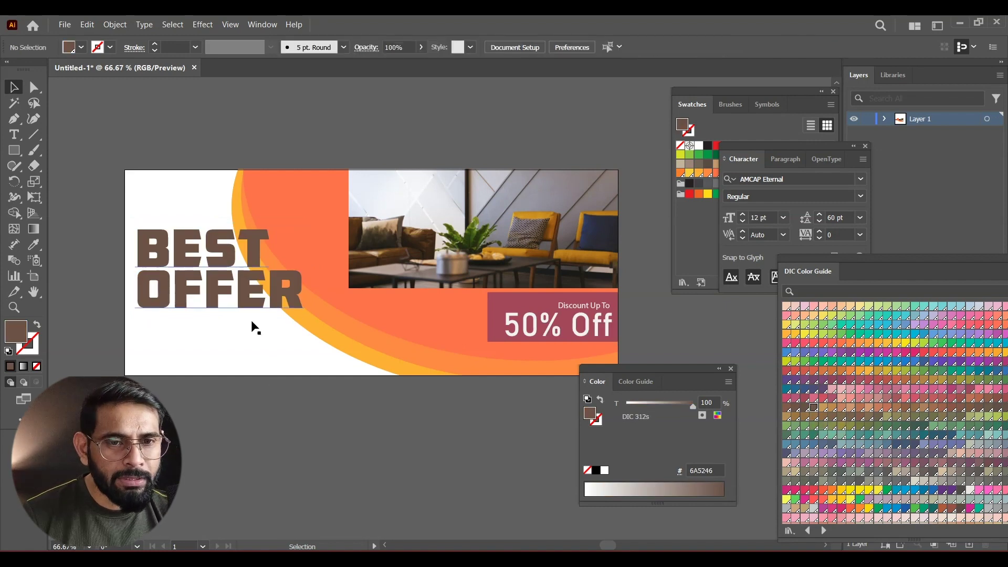
drag(247, 309, 248, 286)
click(358, 468)
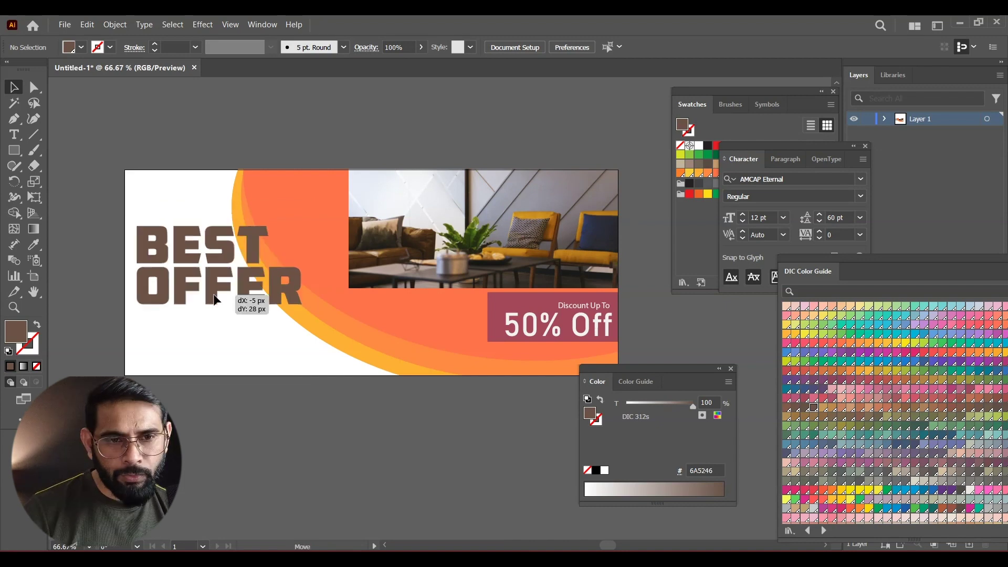
click(486, 479)
drag(428, 443, 429, 422)
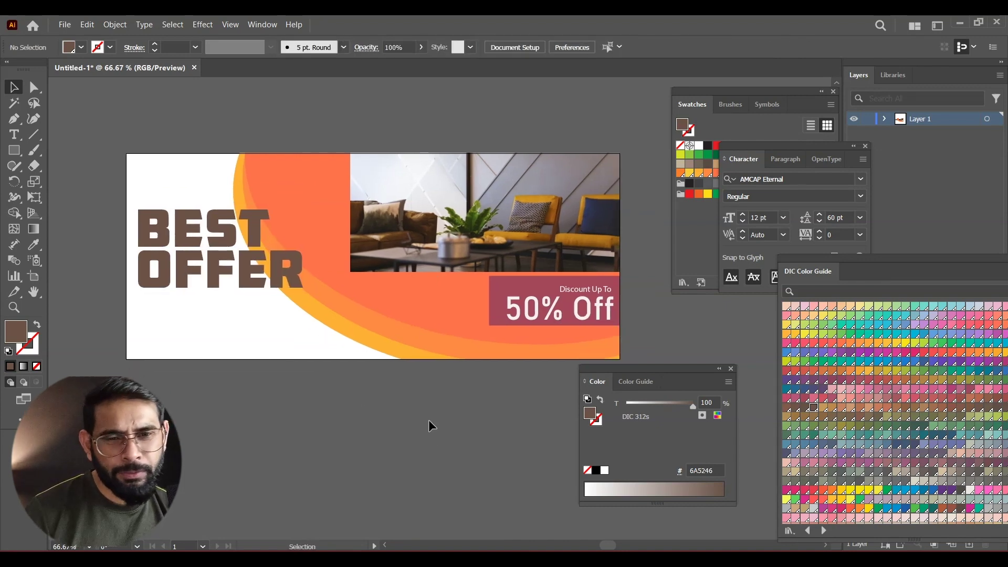
key(t)
click(260, 399)
- Type FURNITURE SALE, scale it to about 21 pt, place it under BEST OFFER, and colour it brown
text(FURNITURE SALE)
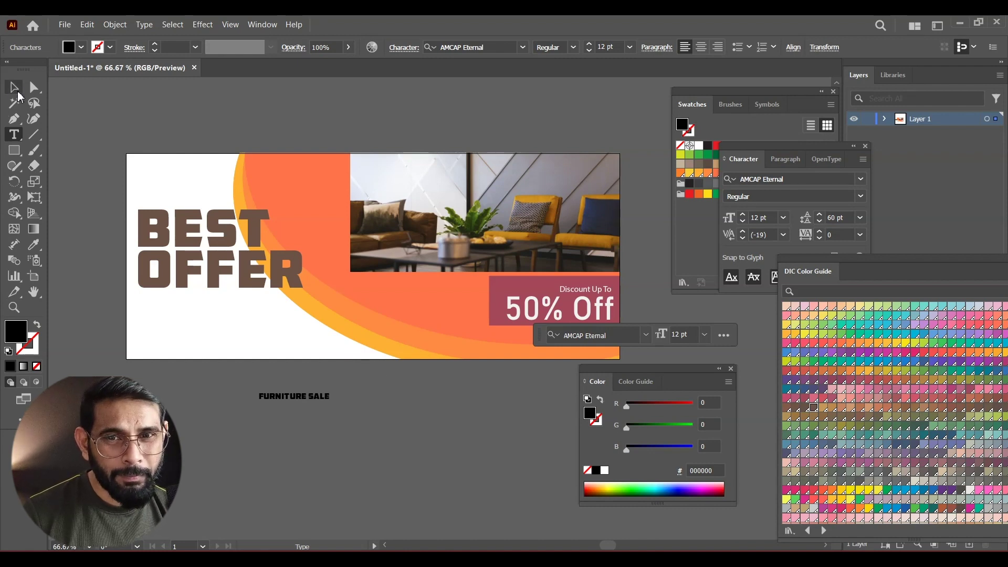
click(13, 87)
mouse_move(331, 399)
mouse_down()
mouse_move(349, 408)
mouse_move(231, 303)
mouse_up()
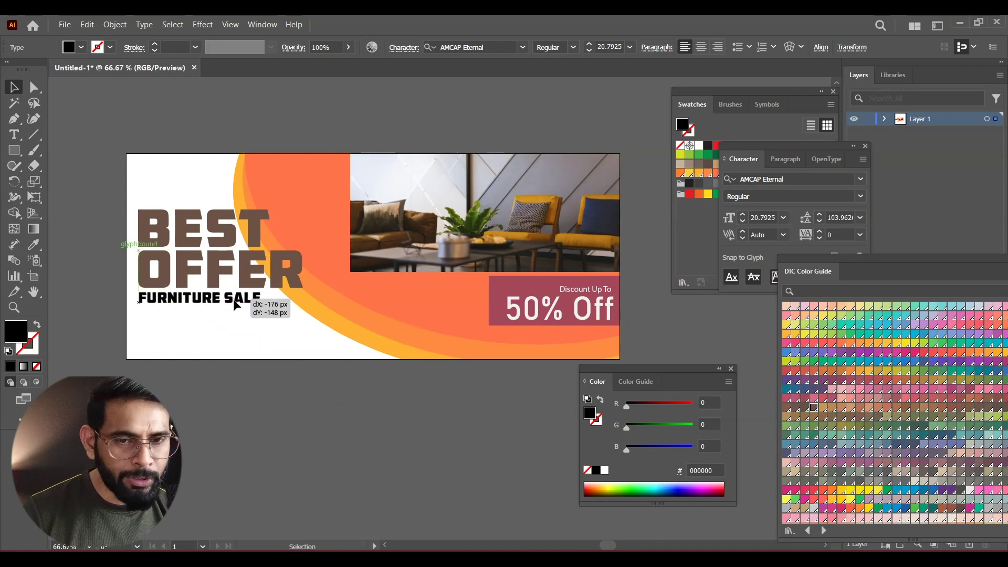
drag(234, 303, 235, 303)
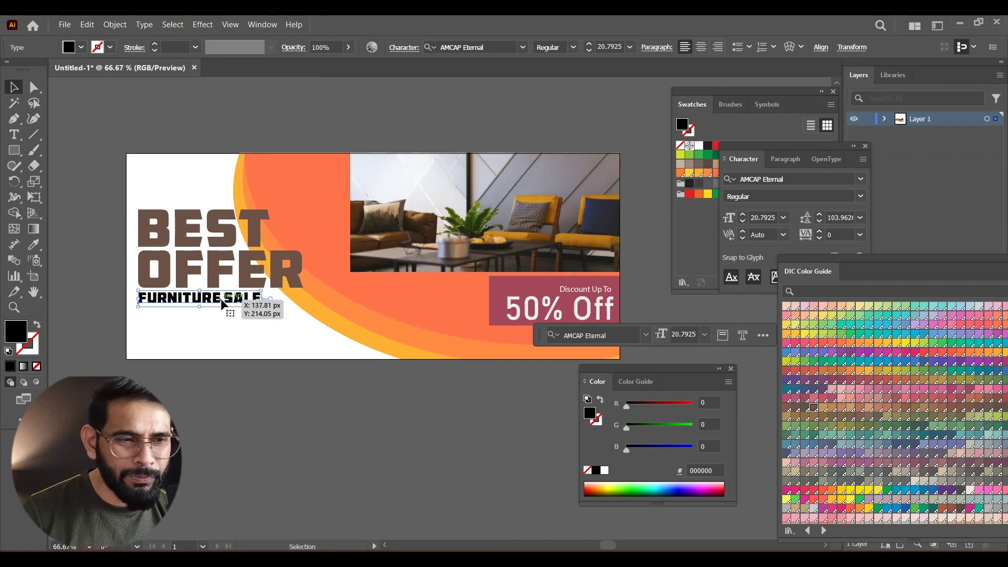
click(813, 412)
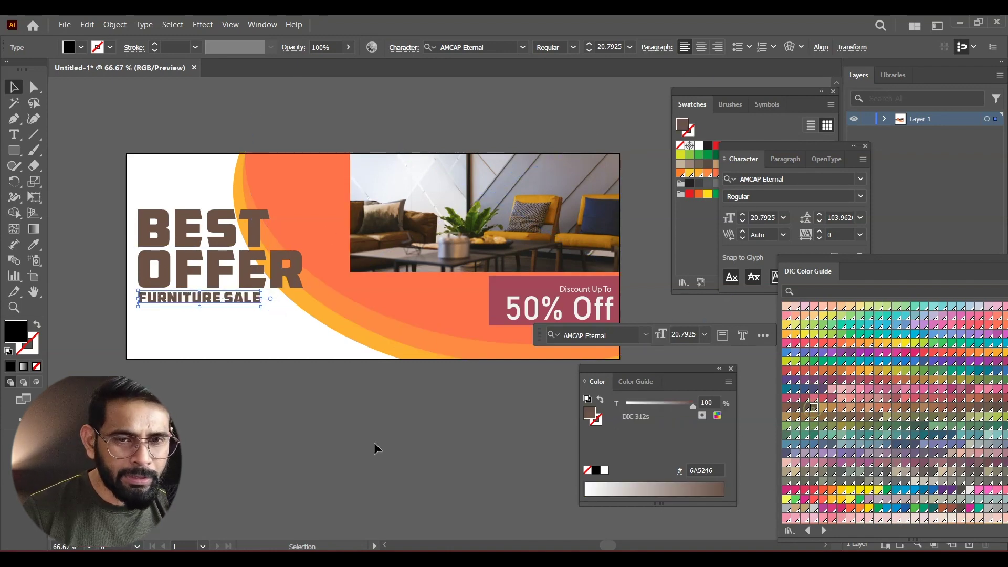
click(374, 442)
drag(385, 410, 382, 382)
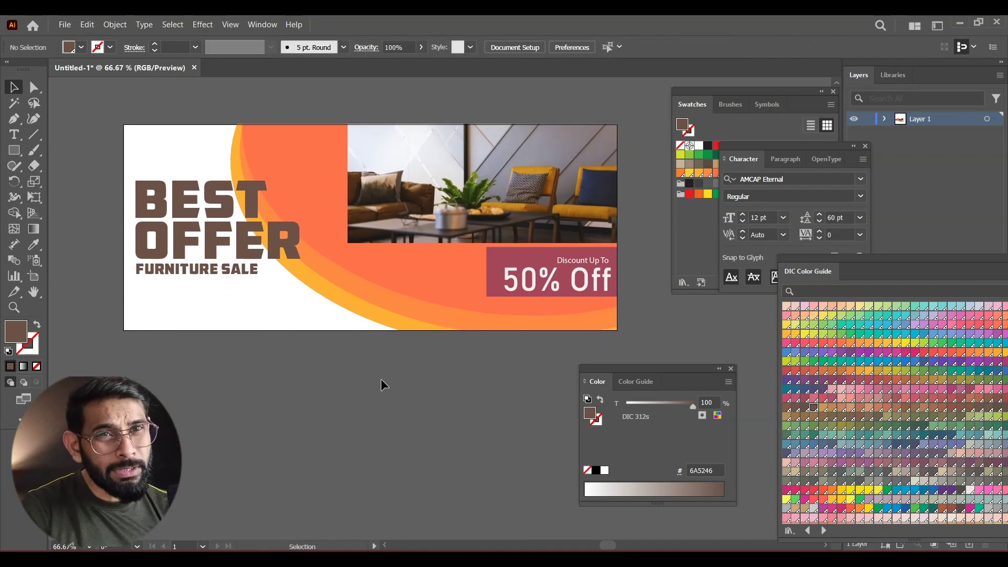
mouse_move(358, 342)
mouse_down()
mouse_move(371, 355)
mouse_move(361, 358)
mouse_up()
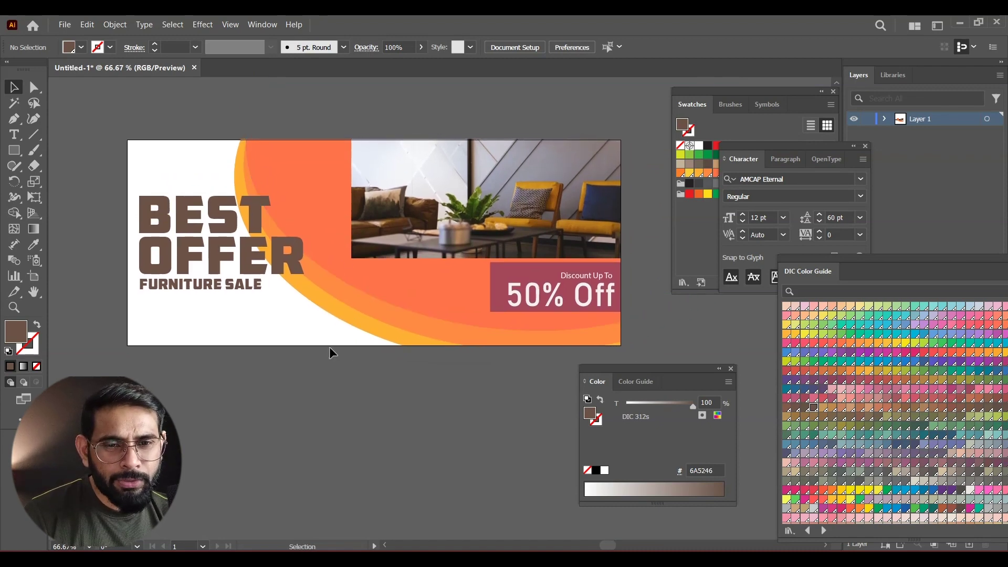
drag(390, 360, 374, 310)
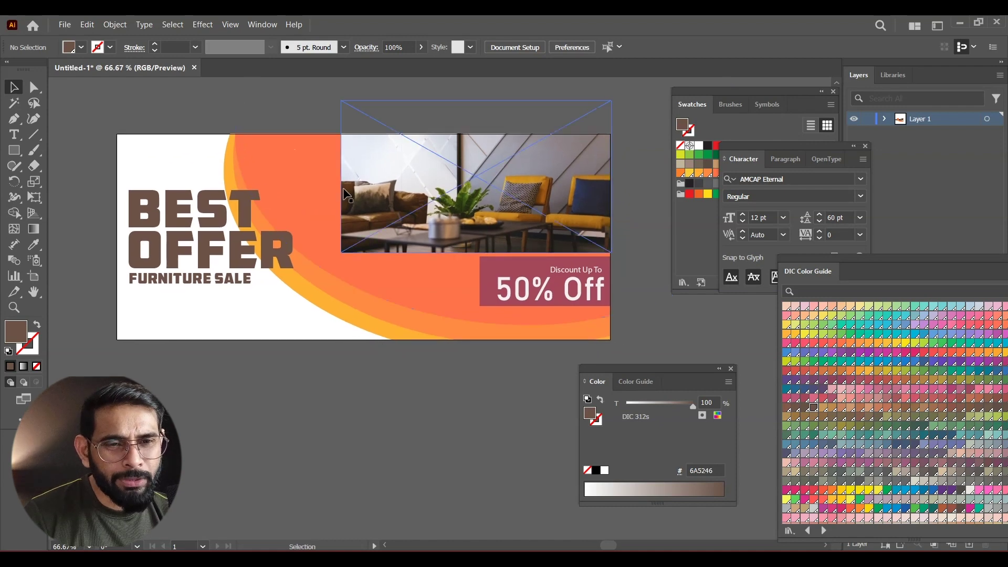
click(15, 150)
- Draw a 70 × 70 px square on the photo's left edge and eyedropper the discount box's rose colour
drag(356, 202, 392, 238)
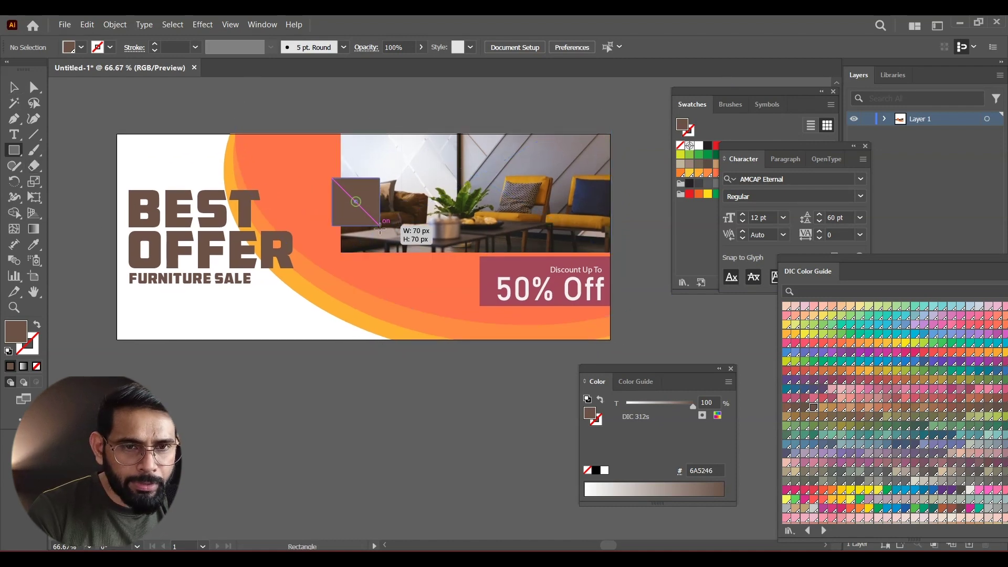
click(14, 87)
drag(350, 180, 338, 191)
key(i)
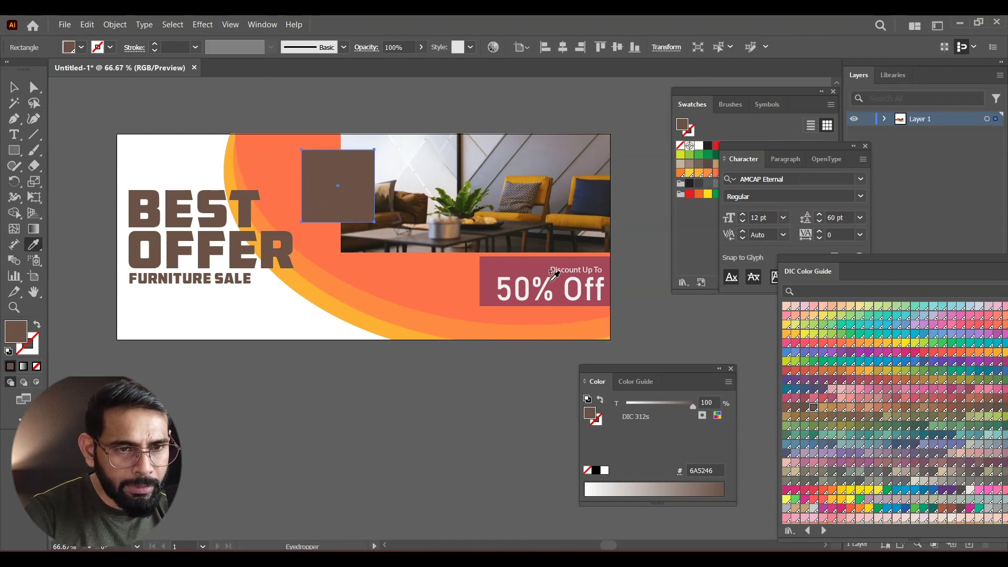
click(537, 266)
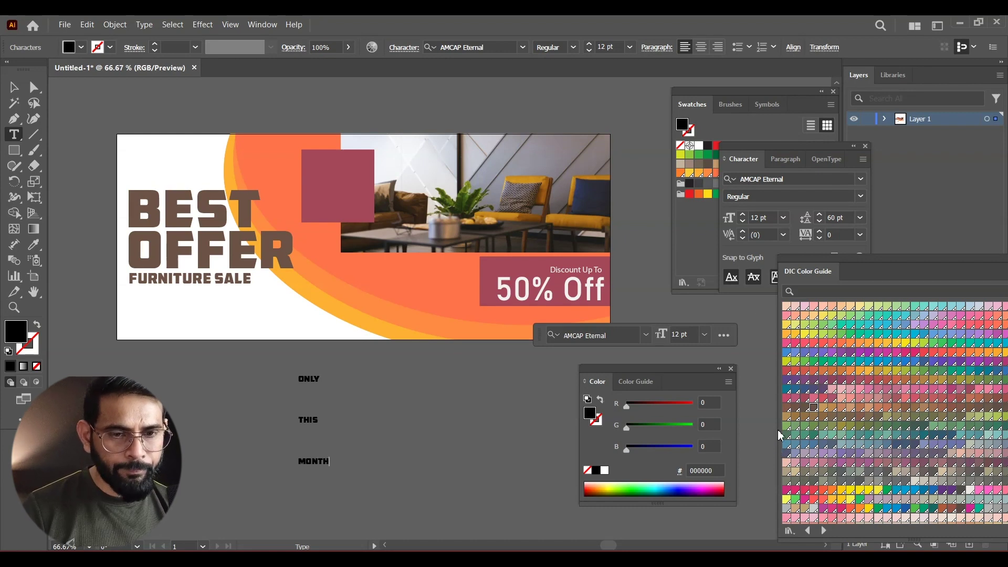
- Give ONLY THIS MONTH 10 pt leading, enlarge it, and centre-align its three lines
key(Escape)
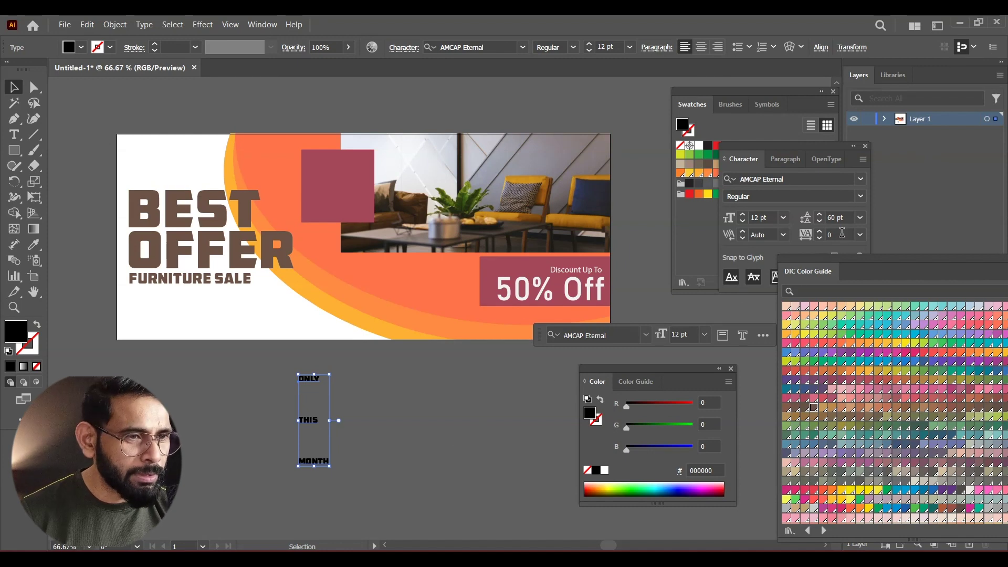
click(860, 217)
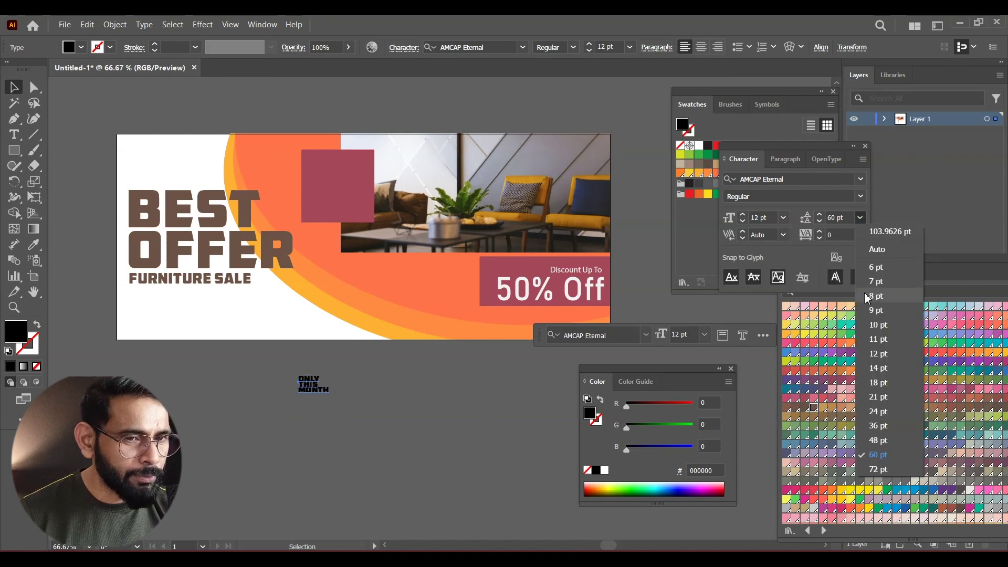
click(874, 326)
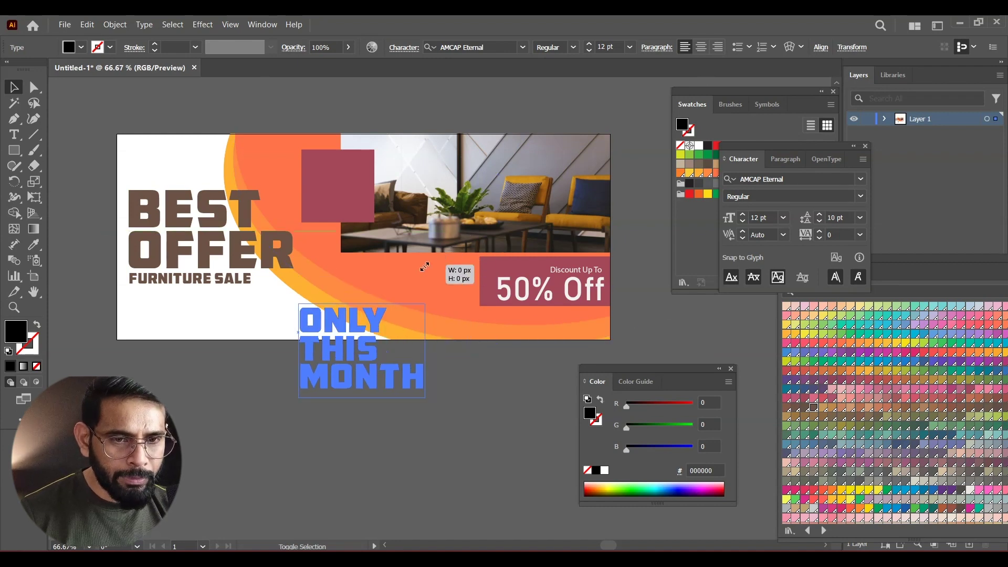
drag(460, 253, 415, 270)
click(701, 47)
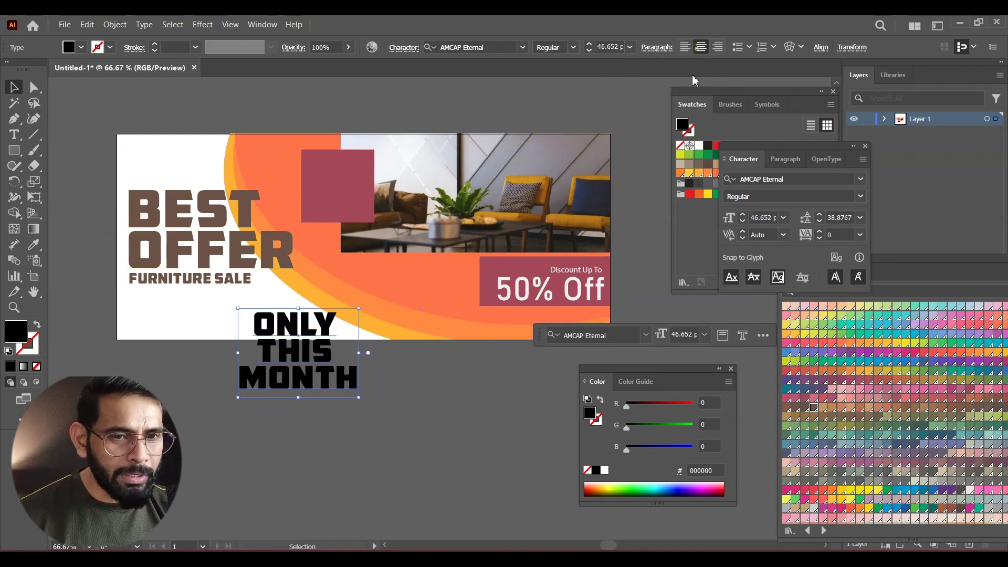
- Move ONLY THIS MONTH onto the pink square and shrink it to fit inside
drag(276, 394, 321, 248)
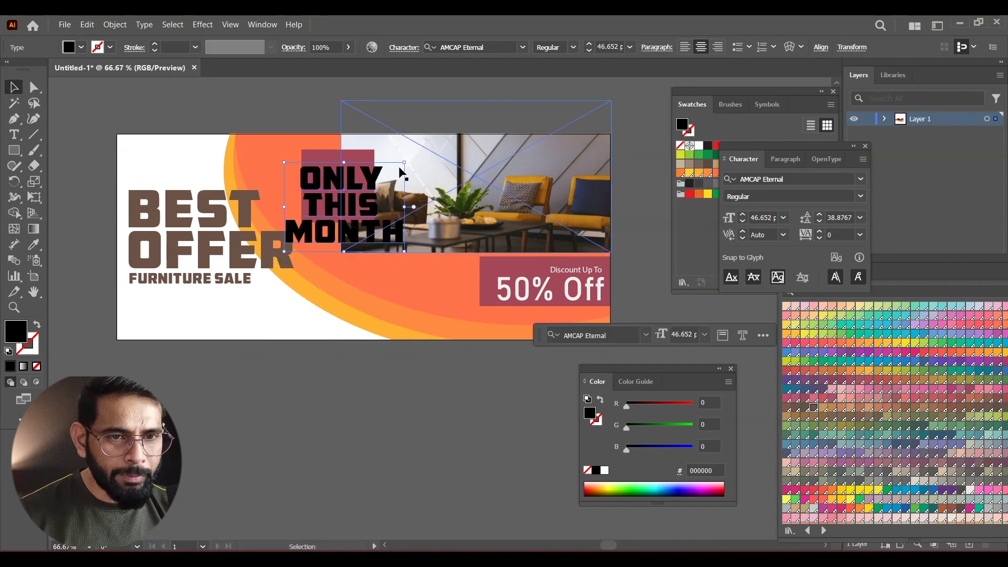
drag(405, 164, 368, 190)
mouse_move(318, 224)
mouse_down()
mouse_move(336, 210)
mouse_move(334, 192)
mouse_up()
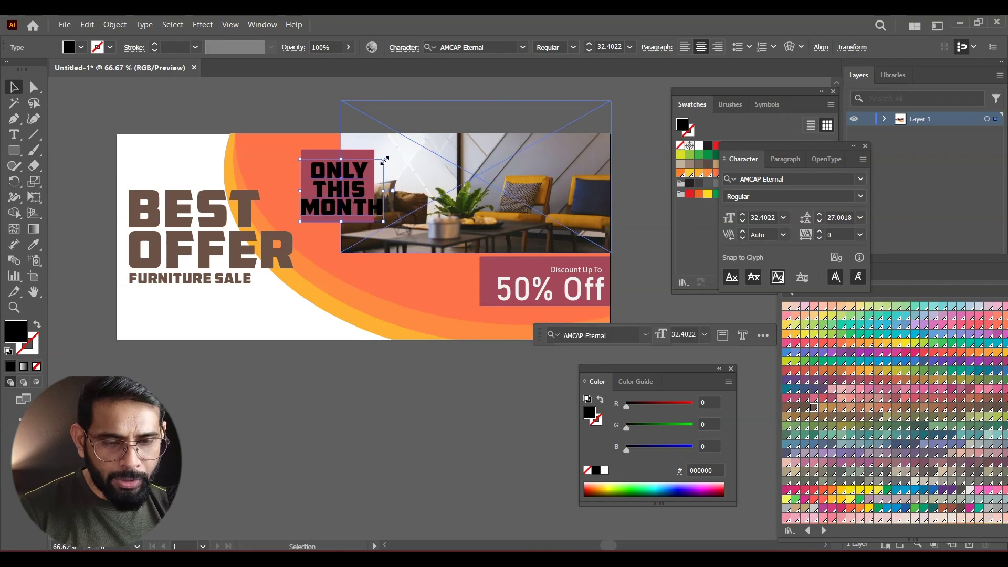
drag(385, 160, 374, 167)
key(Left)
key(Left)
key(Left)
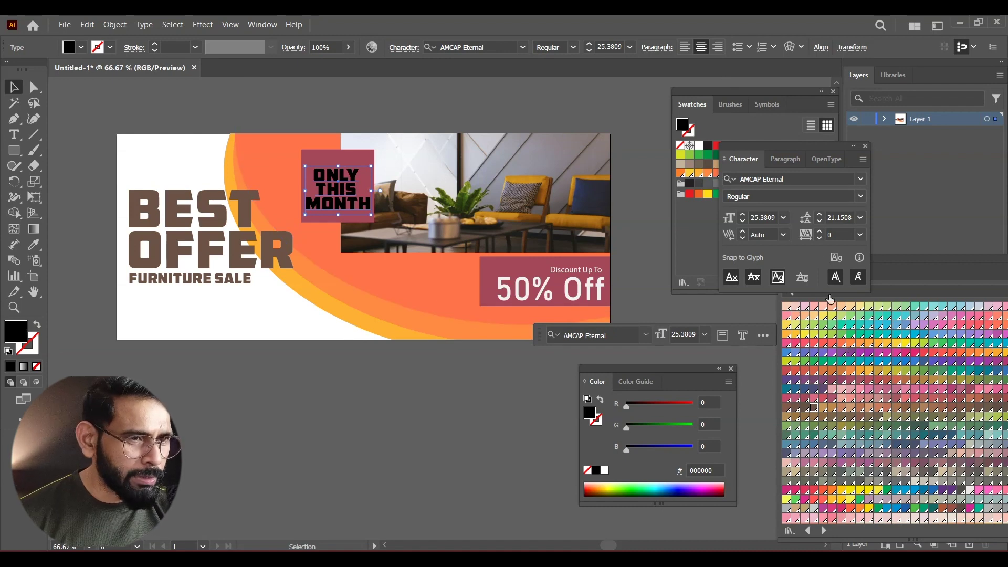
- Fill ONLY THIS MONTH with off-white F1F2F2 and nudge it up within the square
drag(751, 146, 769, 321)
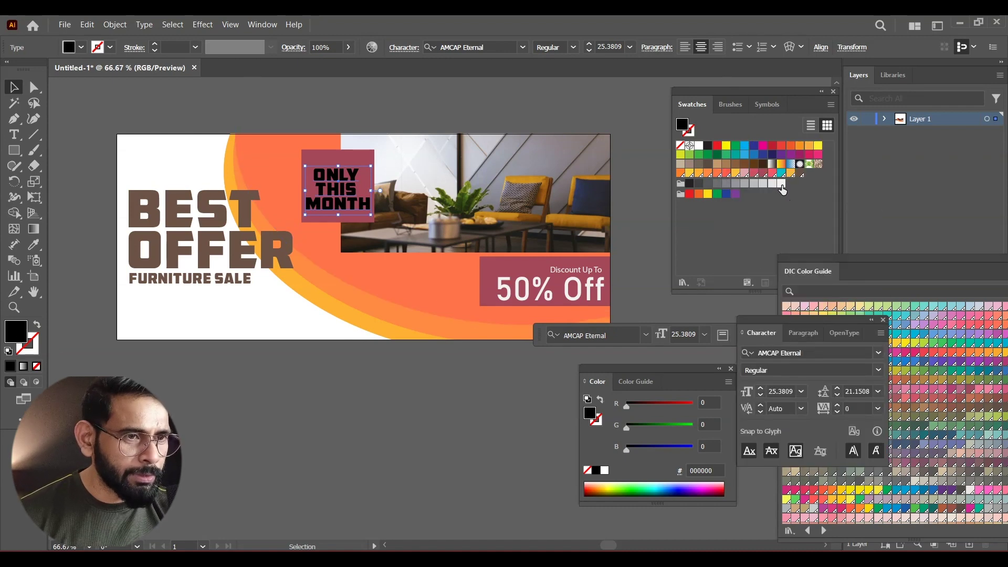
click(781, 185)
click(436, 401)
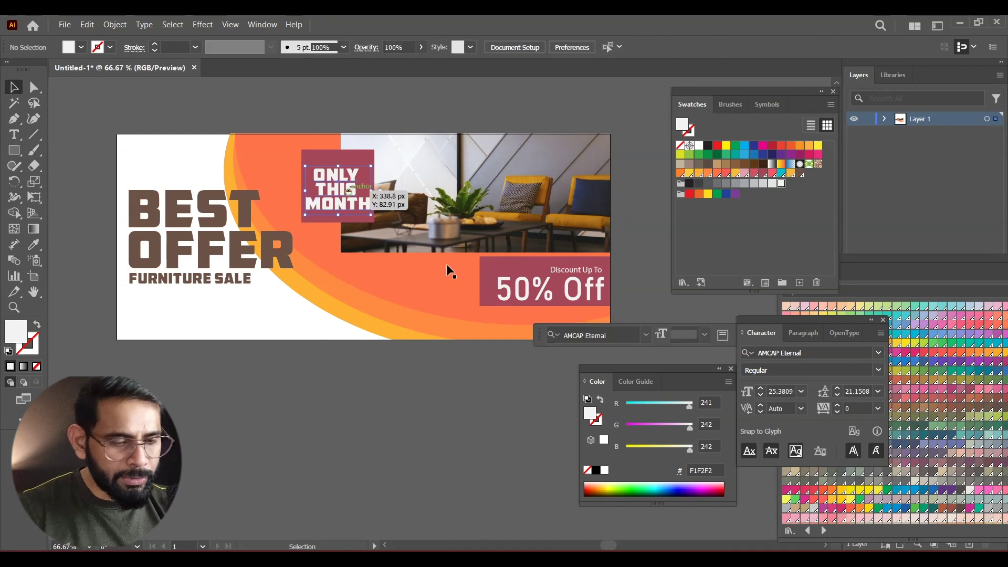
key(Up)
key(Up)
key(Up)
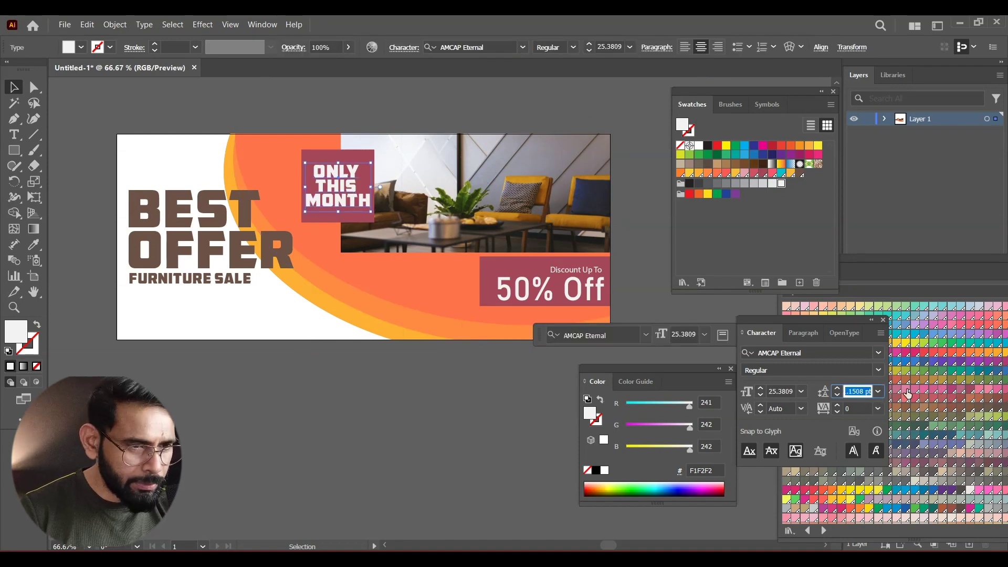
click(878, 394)
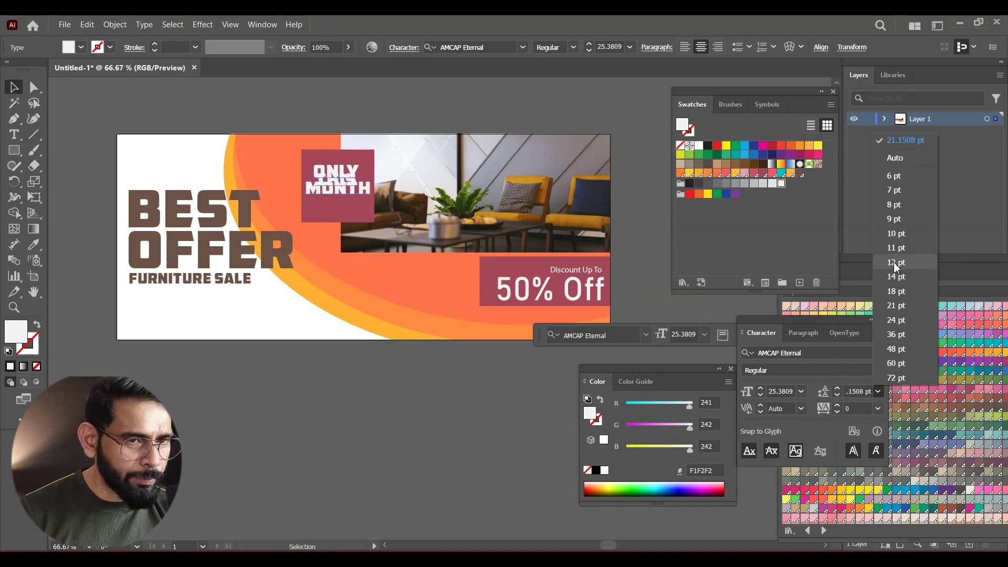
click(901, 305)
click(389, 463)
mouse_move(404, 454)
mouse_down()
mouse_move(389, 464)
mouse_move(404, 437)
mouse_up()
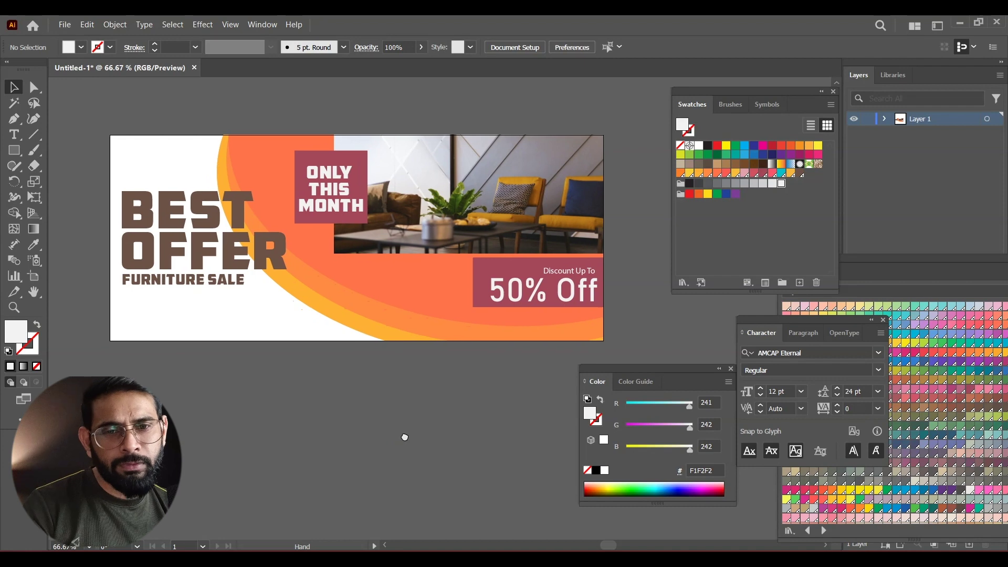
drag(404, 437, 406, 440)
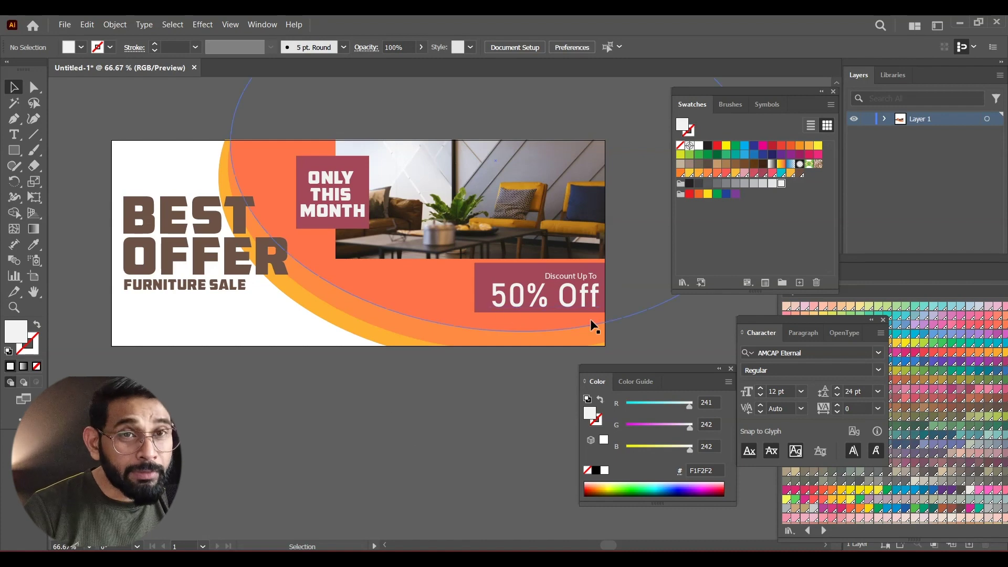
click(15, 134)
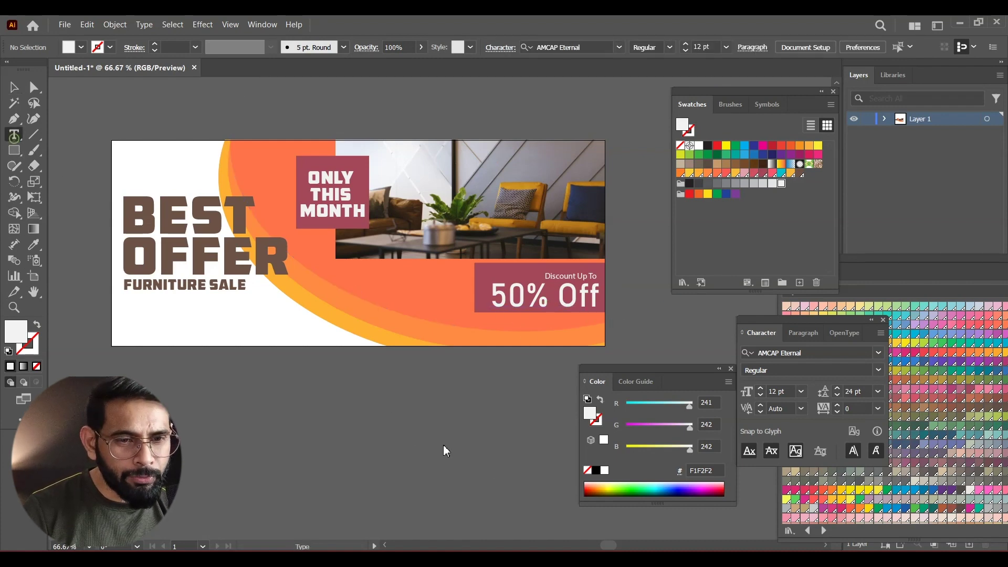
- Paste the TERMS & CONDITION APPLY line and colour it off-white F1F2F2
click(394, 404)
key(ctrl+v)
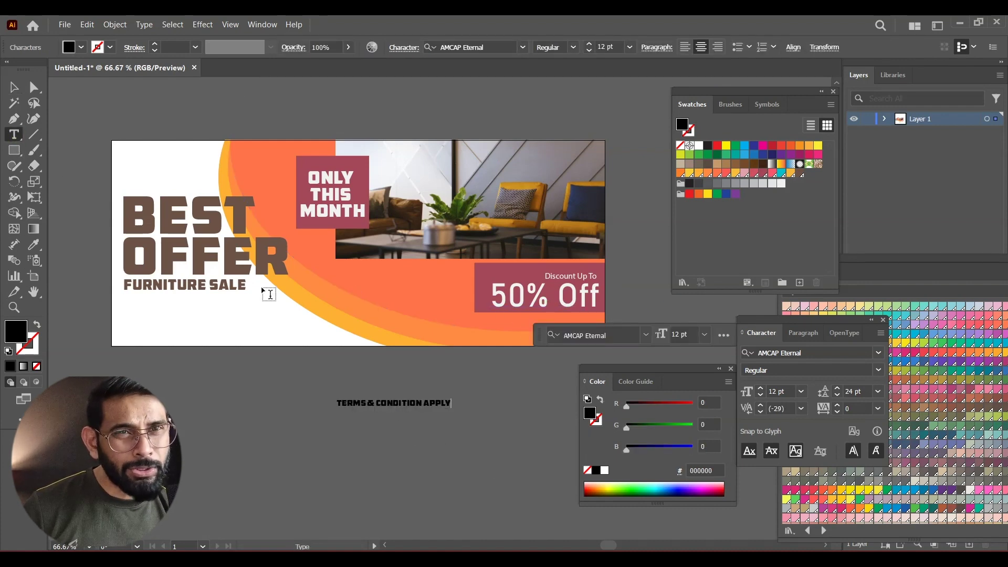
click(15, 84)
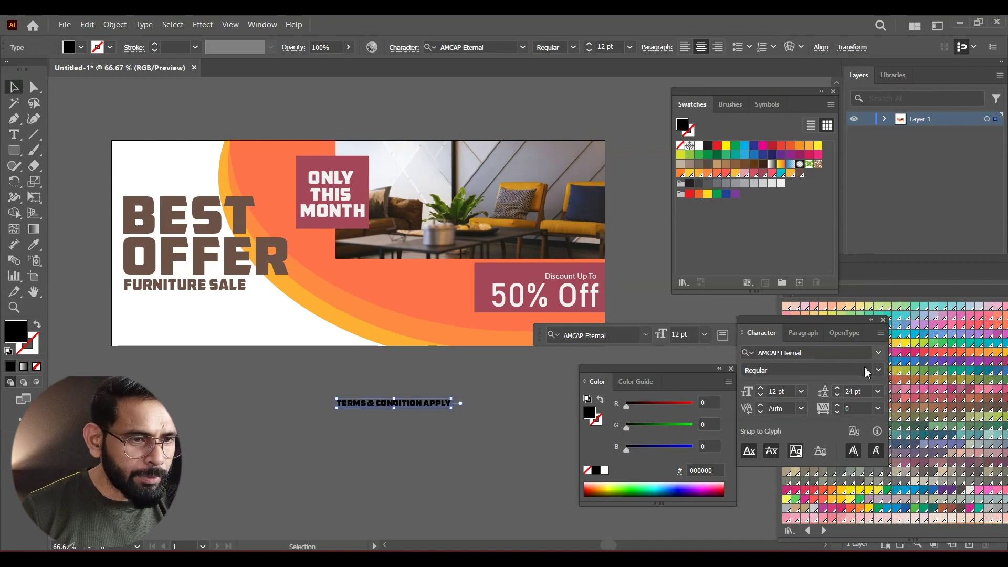
click(781, 184)
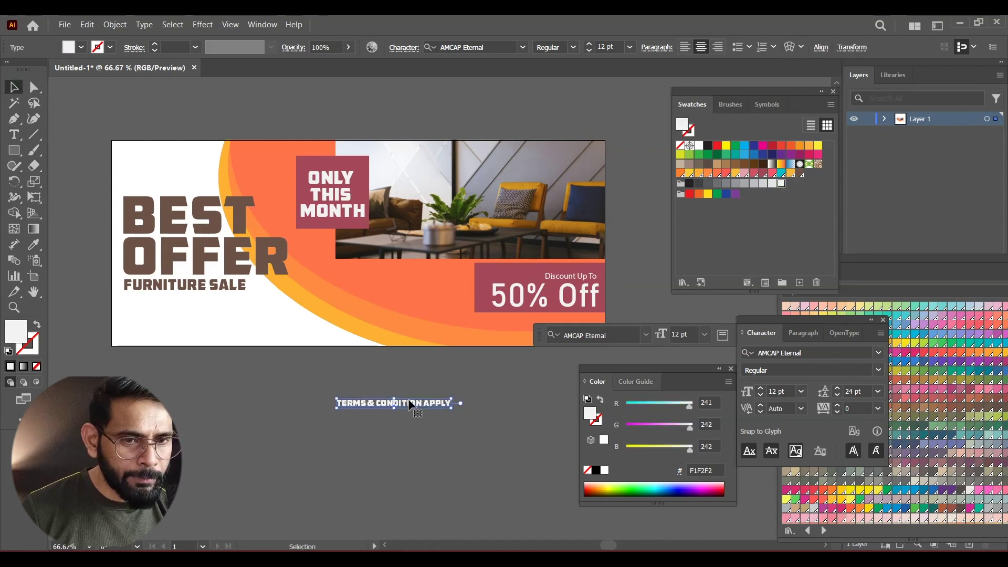
- Position the TERMS & CONDITION APPLY text just beneath the 50% Off box
drag(409, 402, 550, 316)
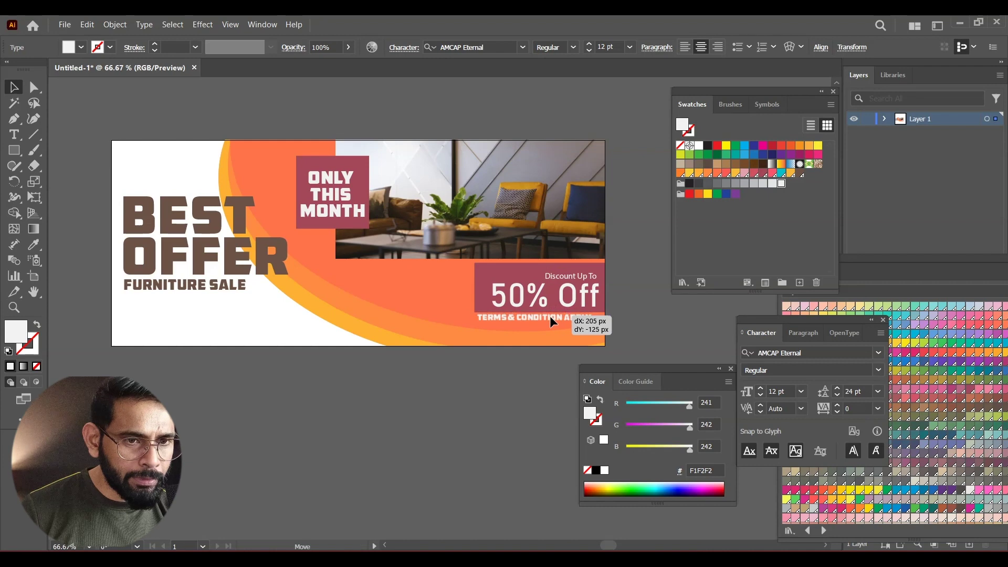
drag(549, 316, 550, 316)
click(513, 496)
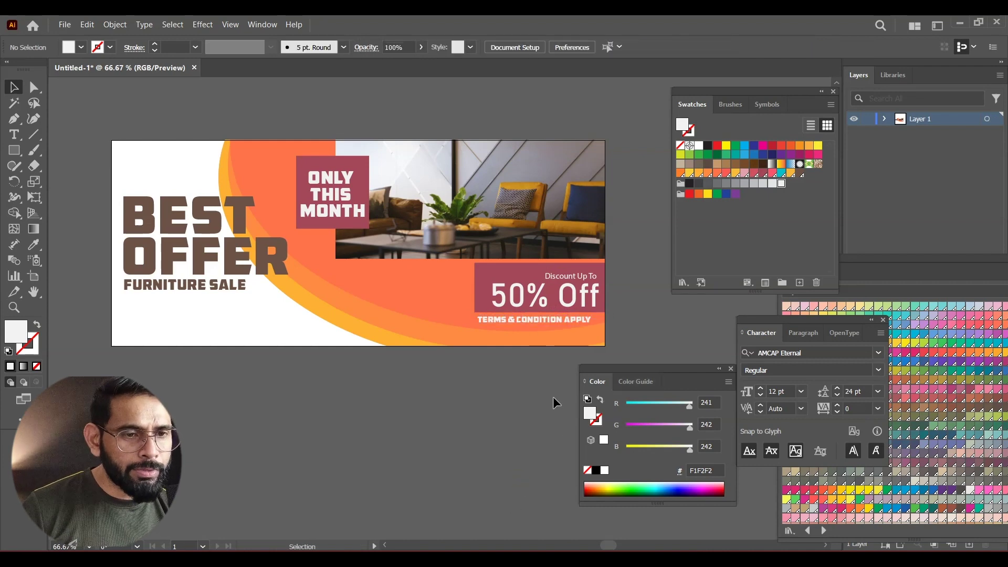
drag(531, 323, 530, 316)
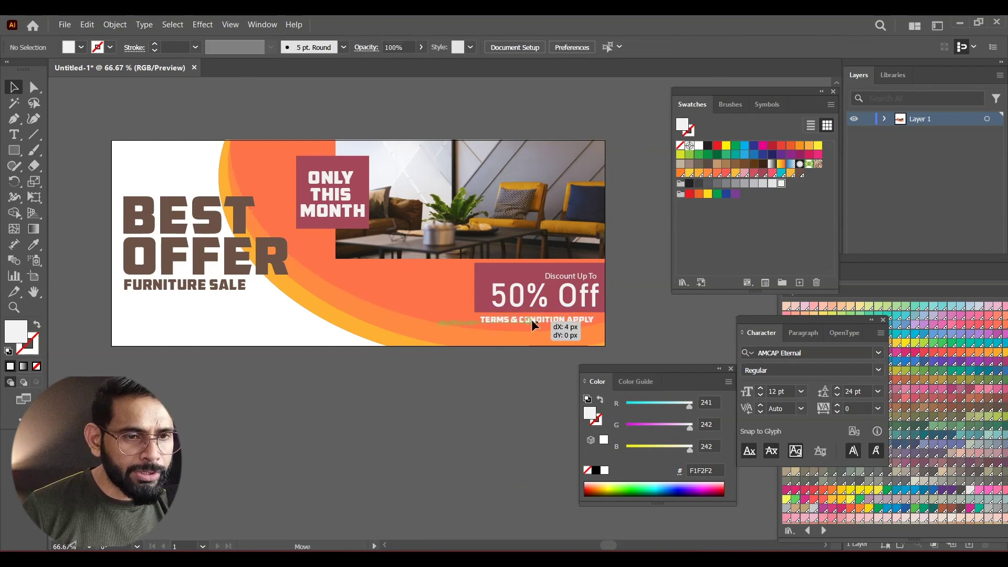
drag(530, 316, 524, 319)
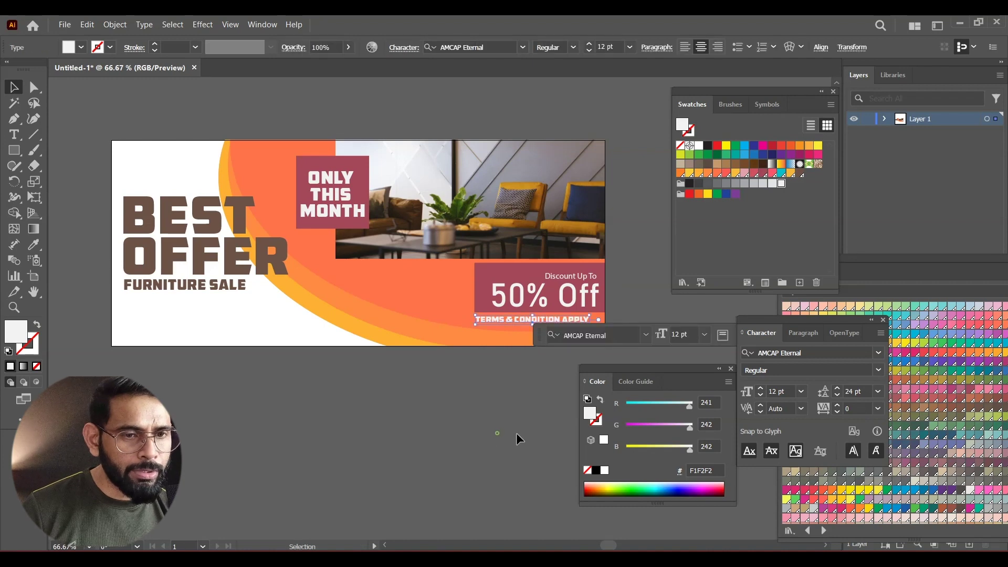
click(529, 435)
scroll(442, 375, up, 1)
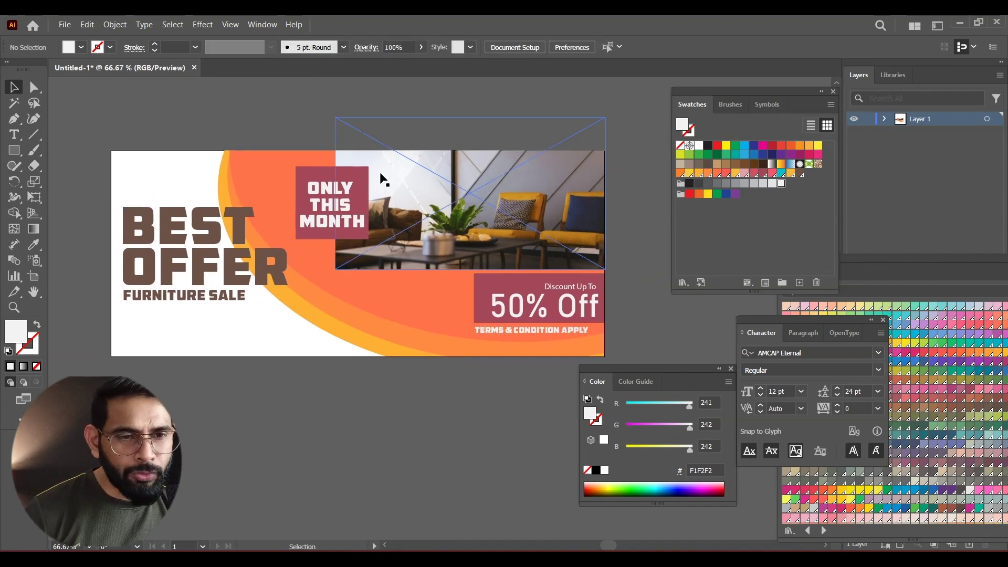
mouse_move(426, 417)
mouse_down()
mouse_move(450, 389)
mouse_move(443, 412)
mouse_move(455, 401)
mouse_up()
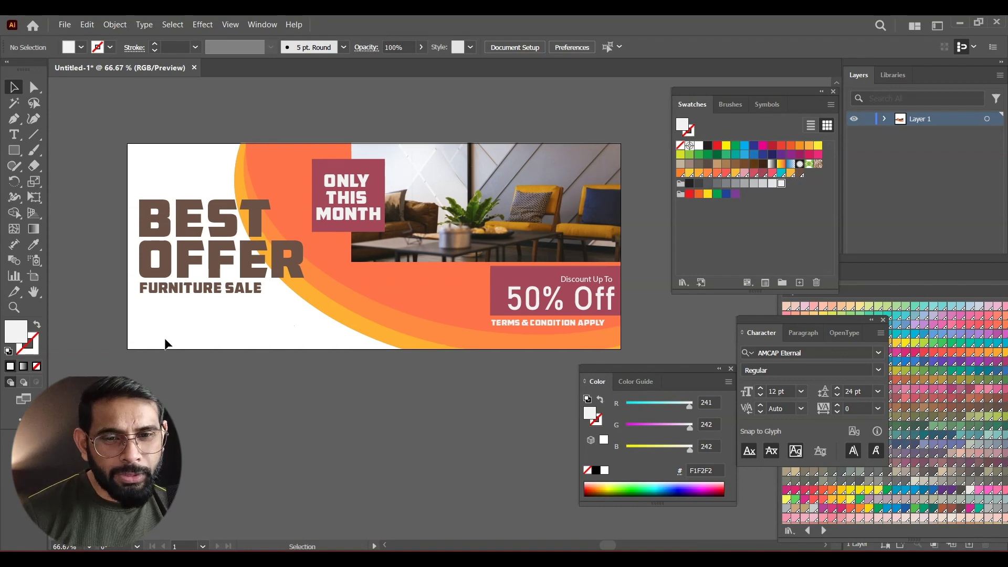
click(20, 139)
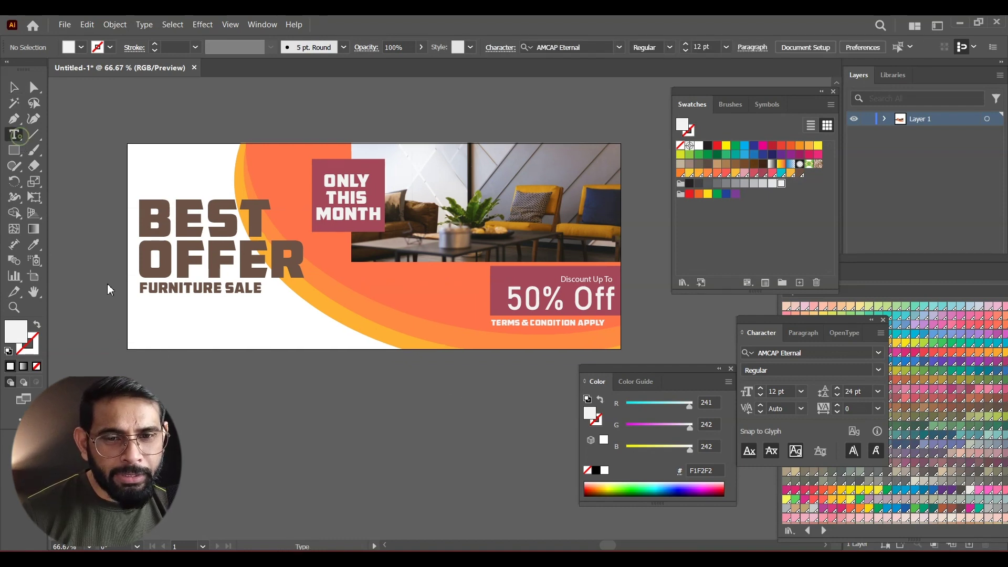
click(145, 326)
text(www.F)
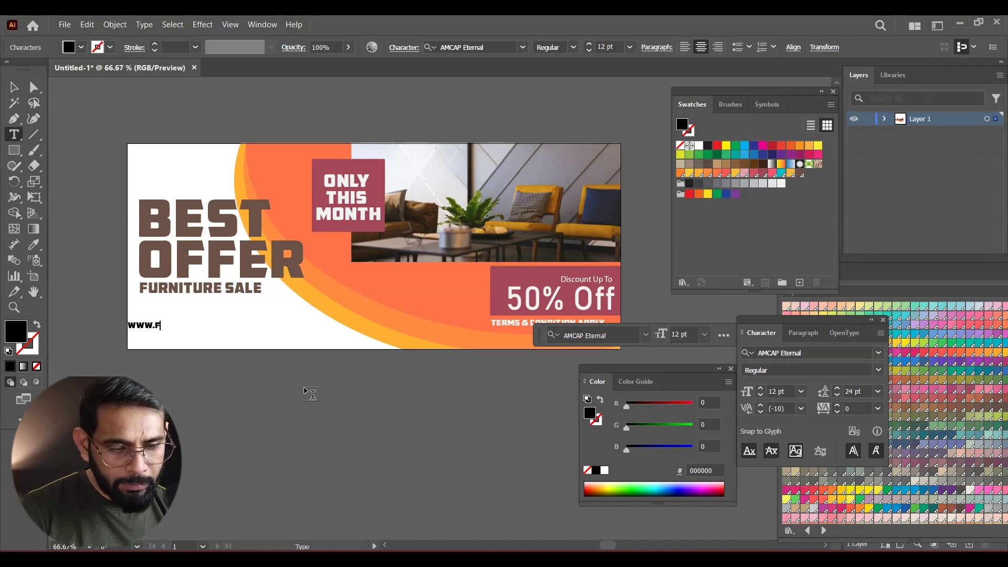
text(ur)
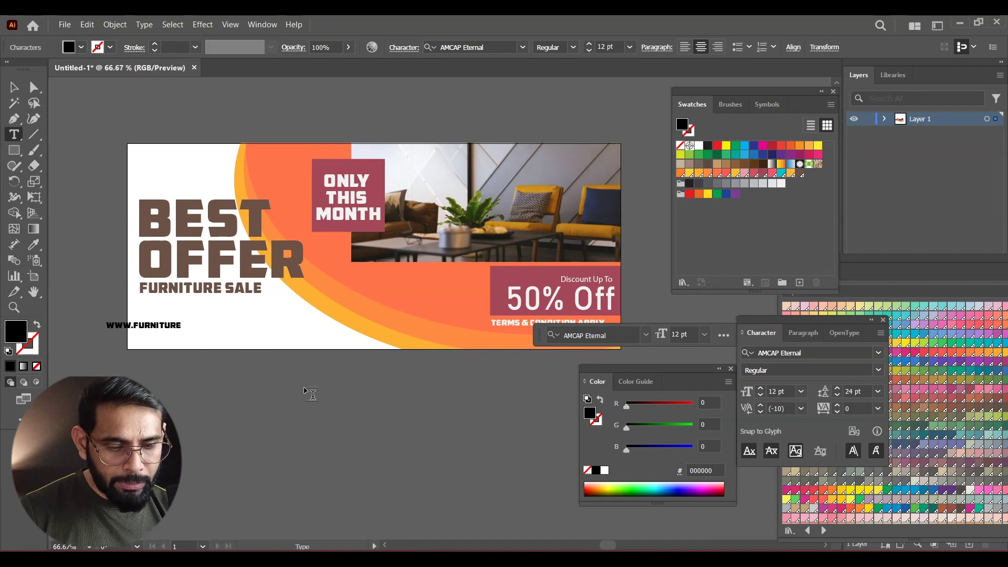
text(name)
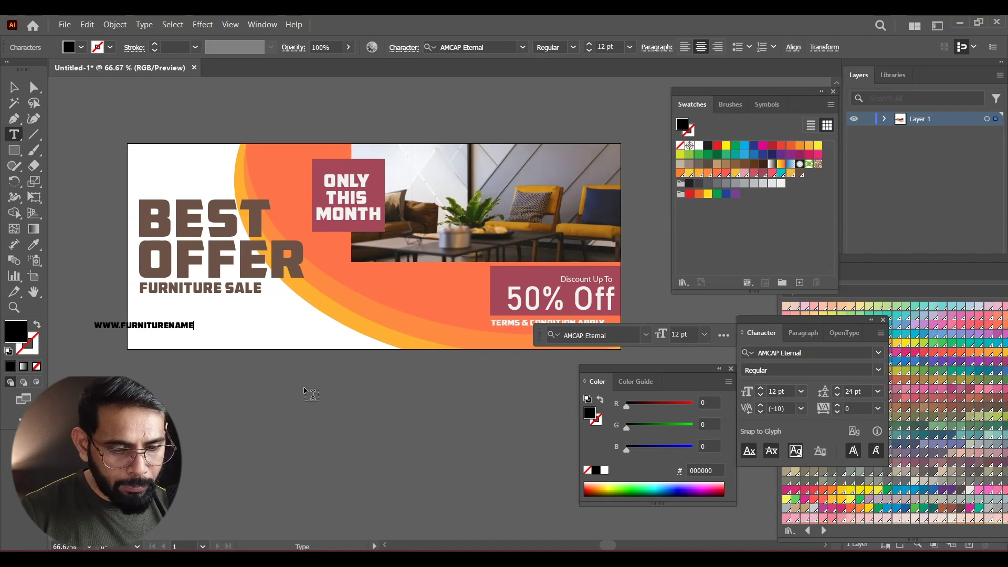
text(com)
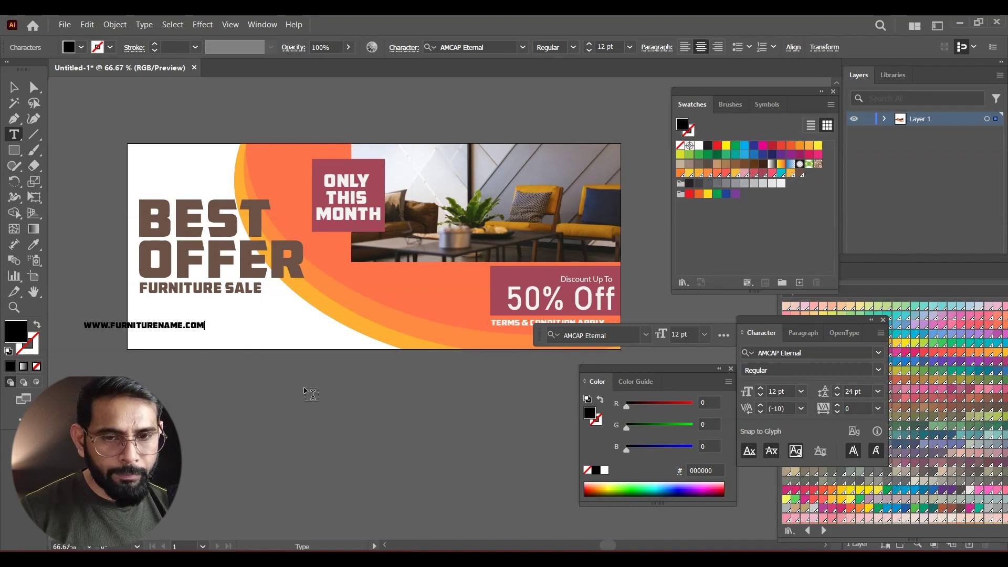
click(13, 87)
drag(178, 334, 242, 342)
click(254, 426)
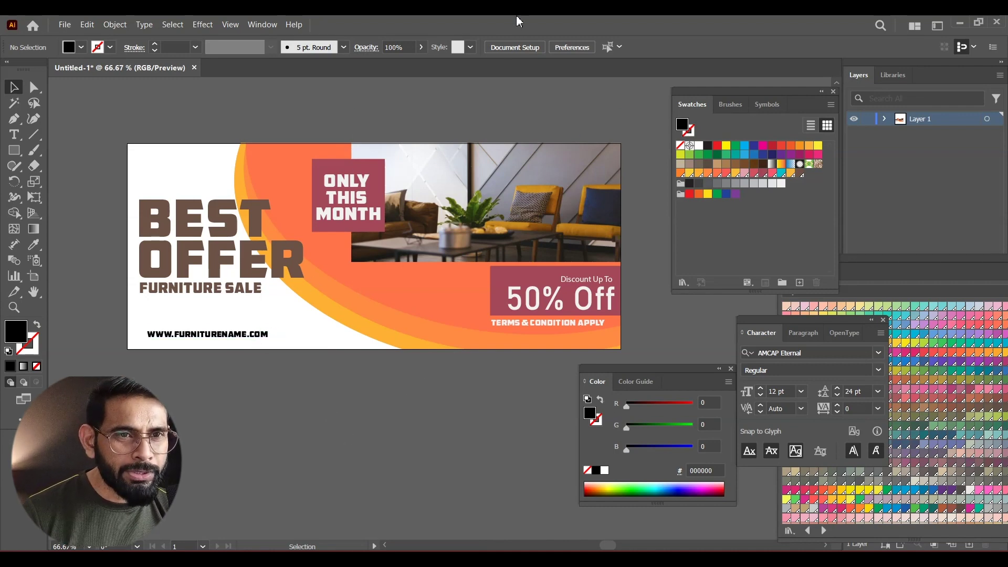
click(265, 335)
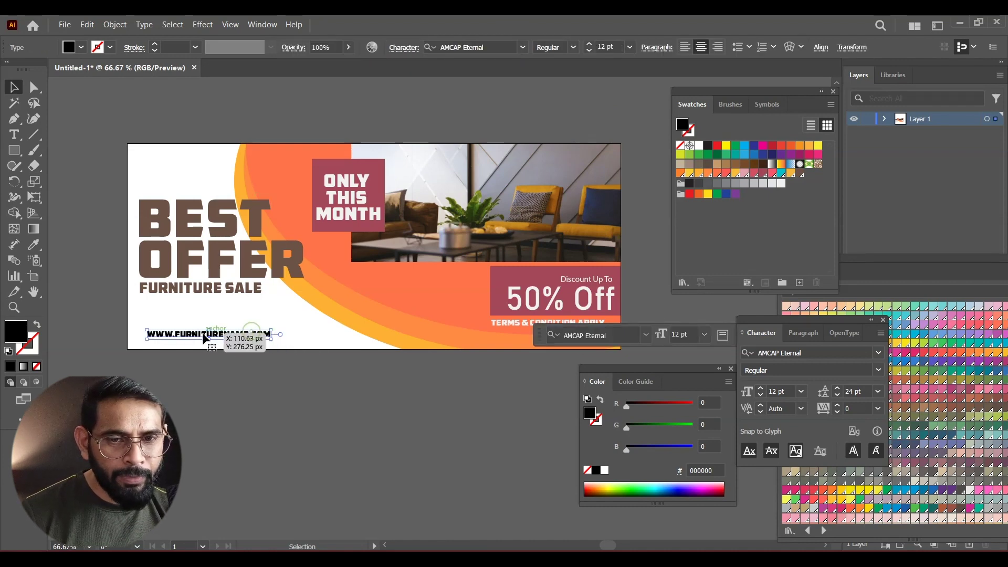
click(15, 134)
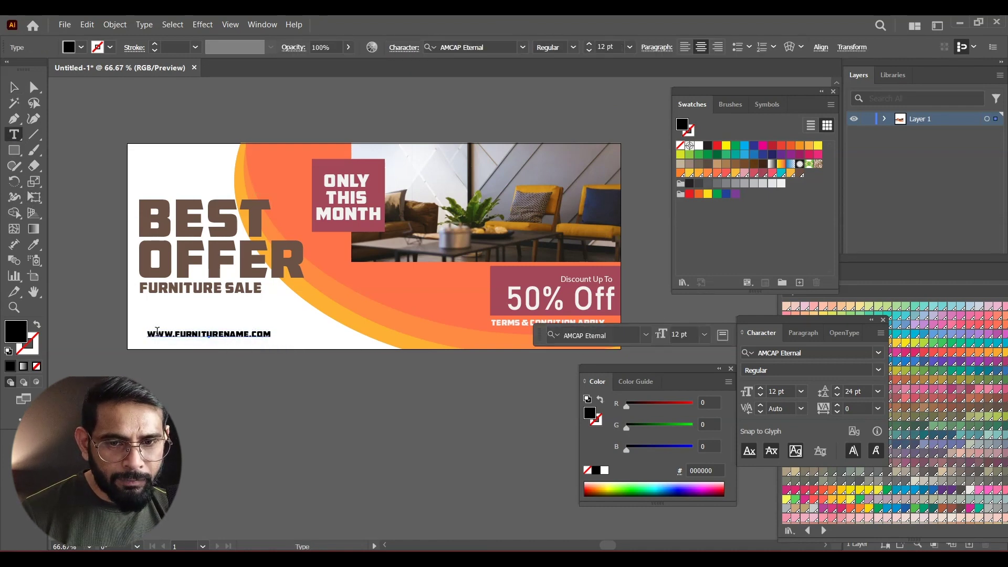
drag(149, 333, 272, 335)
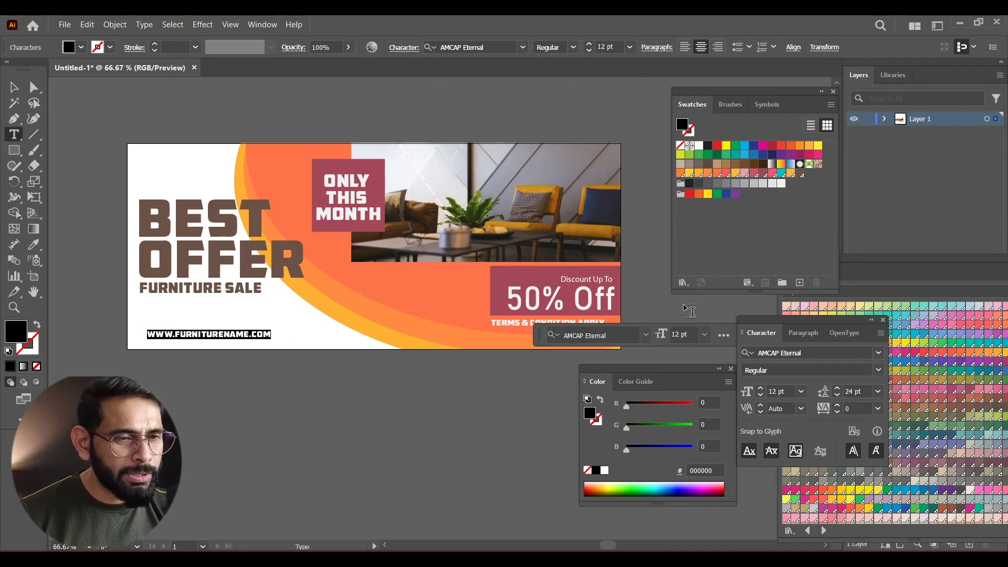
drag(820, 324, 835, 352)
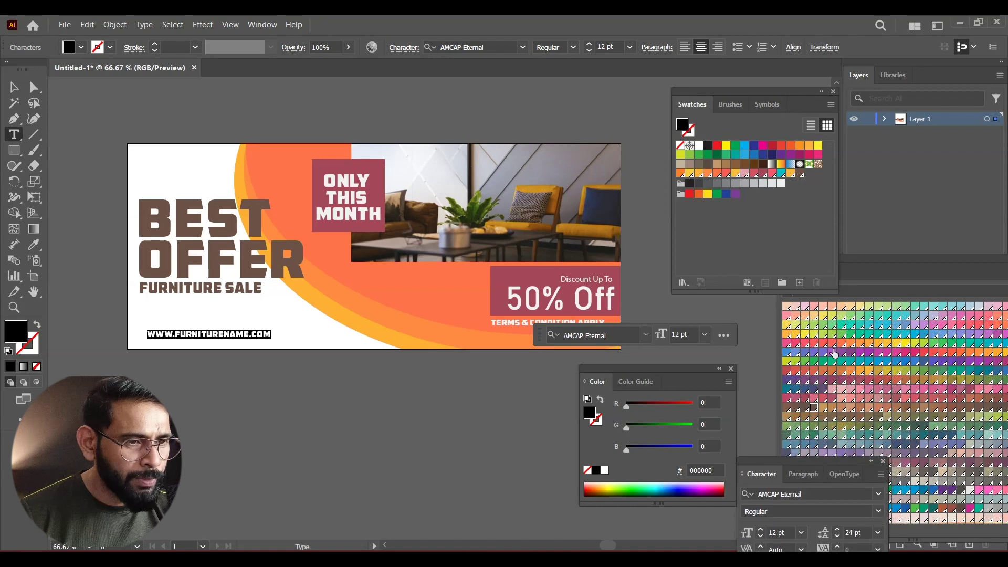
click(860, 342)
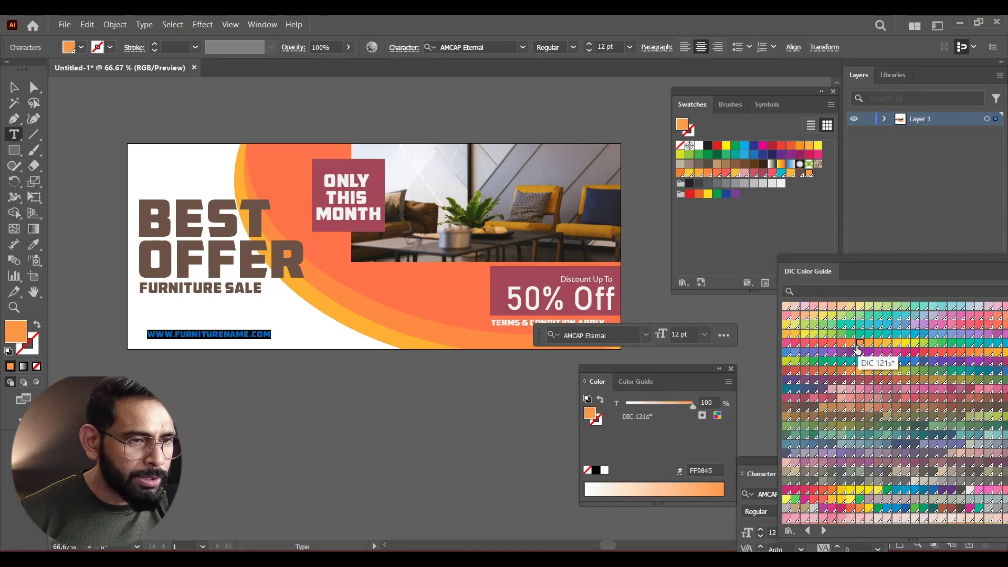
key(Escape)
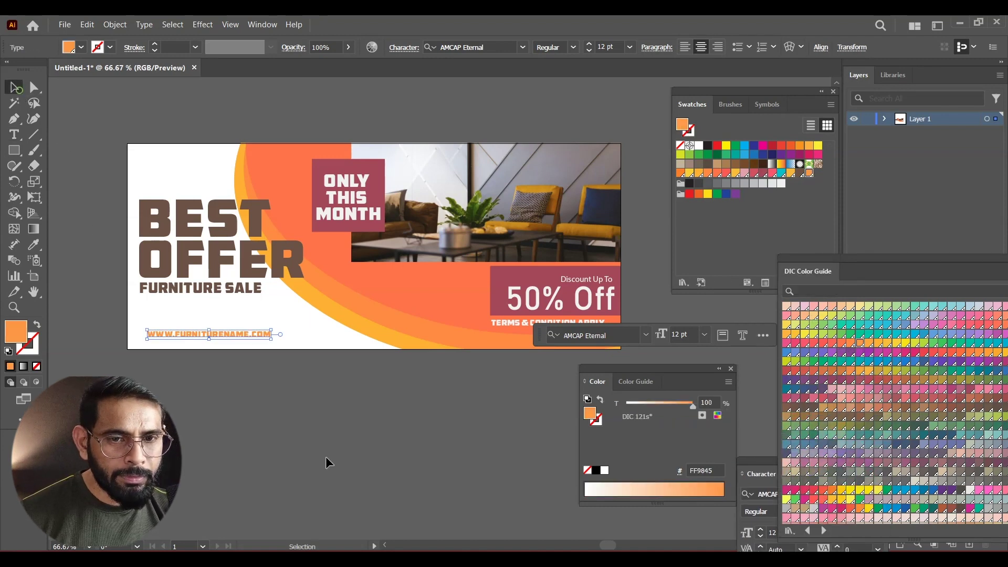
click(322, 443)
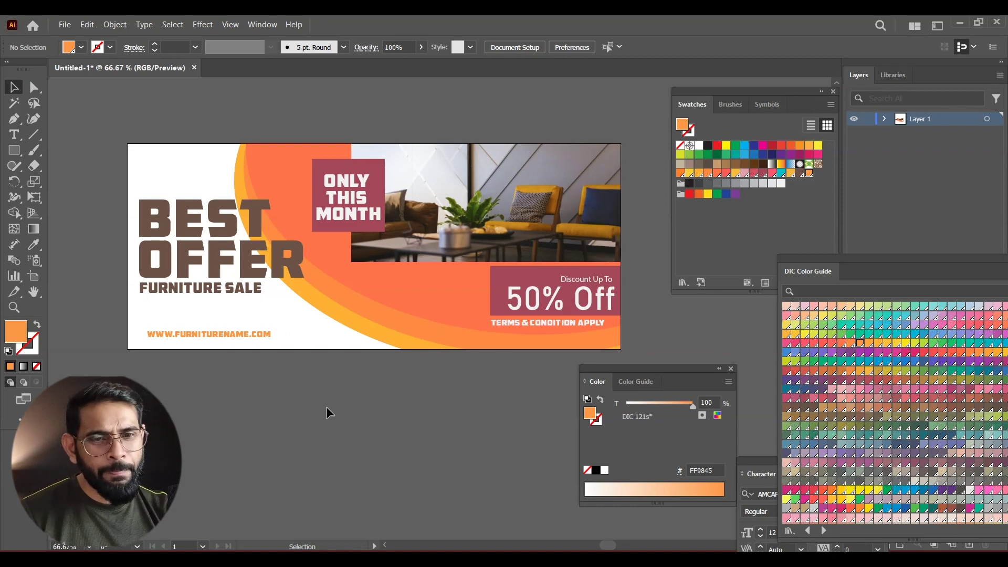
mouse_move(355, 421)
mouse_down()
mouse_move(227, 300)
mouse_move(359, 342)
mouse_move(382, 332)
mouse_move(406, 352)
mouse_up()
- Draw a 216 px orange outline circle above the banner's top-left corner
drag(14, 151, 79, 181)
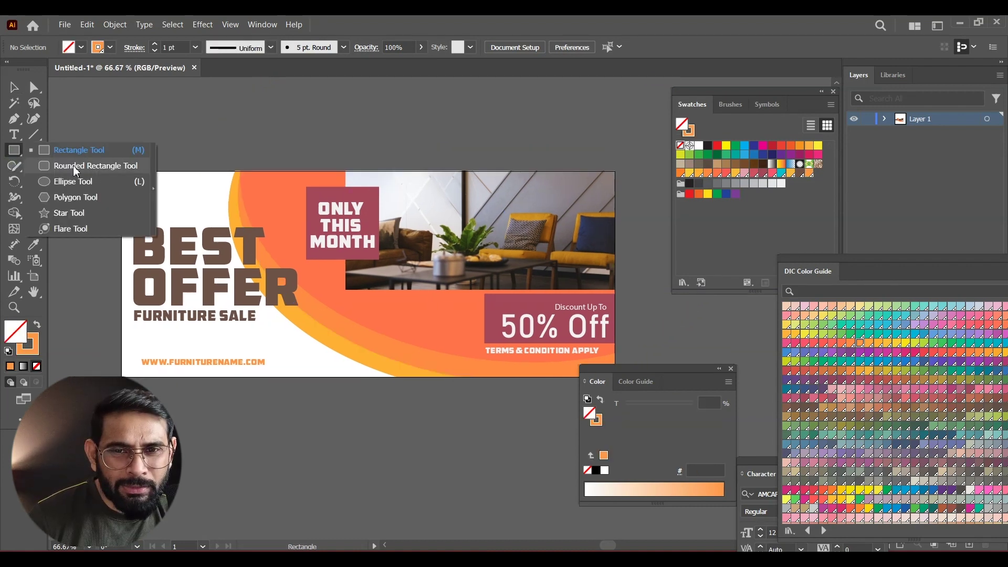
drag(61, 334, 209, 482)
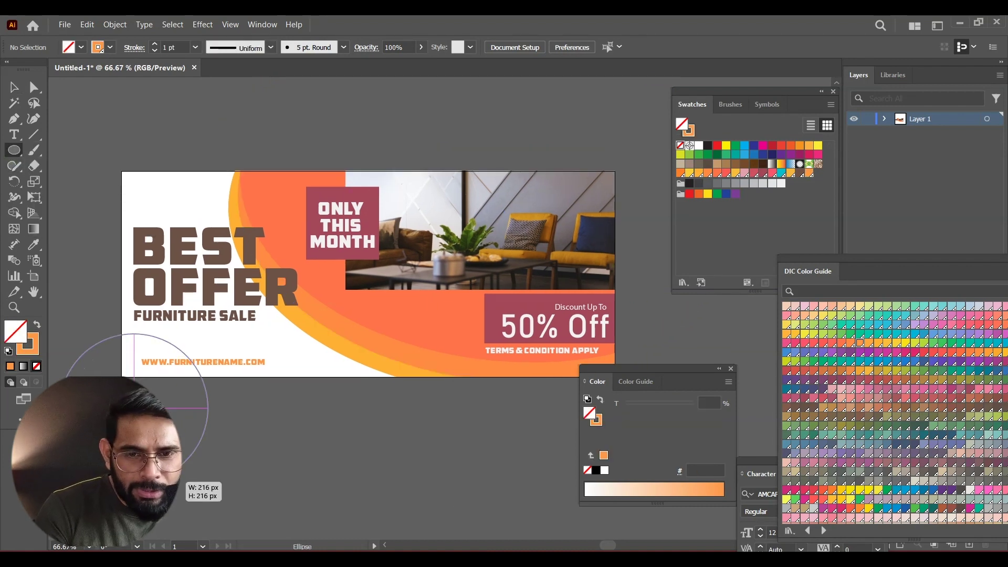
click(14, 87)
click(239, 417)
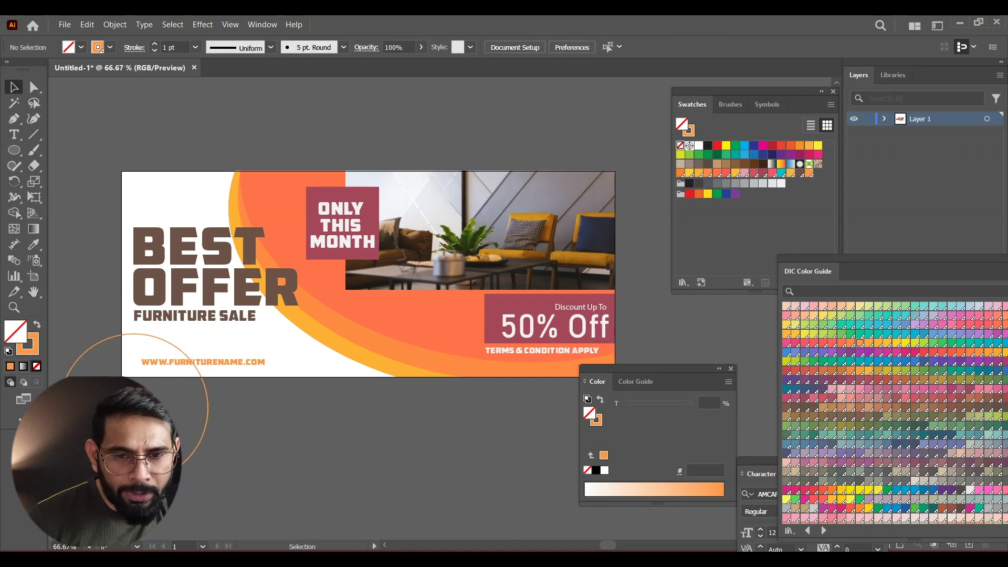
drag(207, 415, 190, 150)
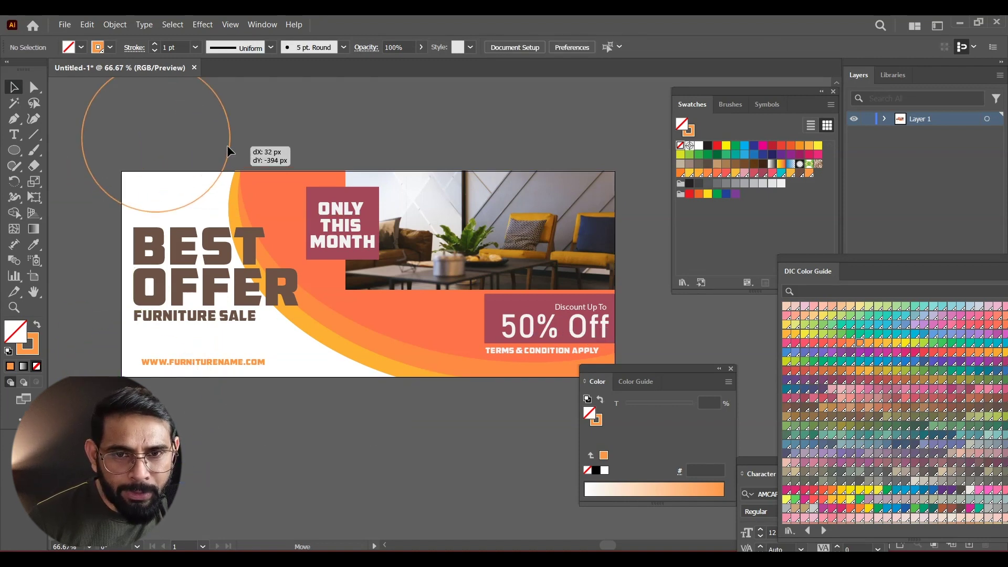
- Copy the circle below the banner's bottom edge as a solid orange disc
mouse_move(190, 156)
mouse_down()
mouse_move(212, 368)
mouse_move(130, 297)
mouse_move(410, 435)
mouse_up()
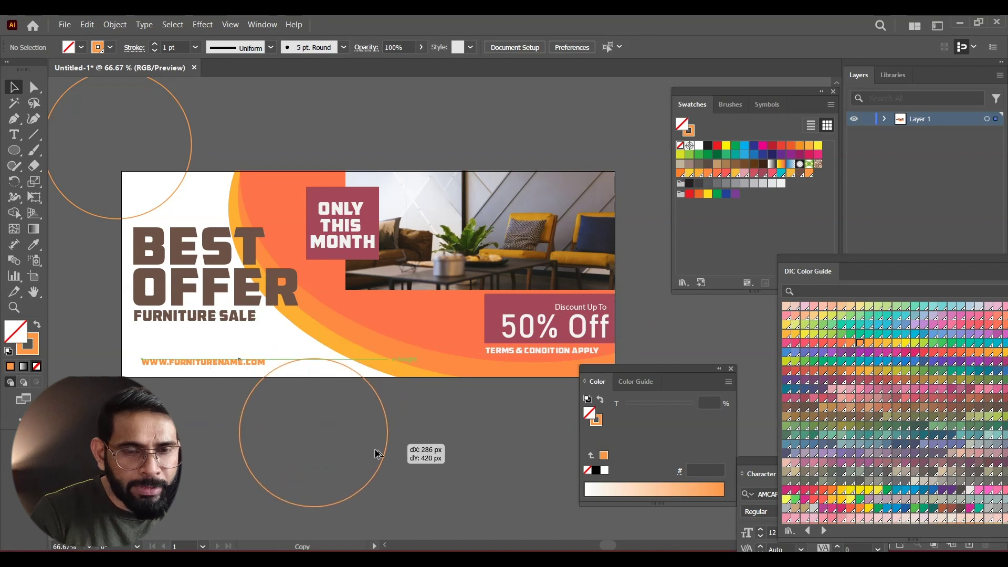
drag(410, 435, 387, 449)
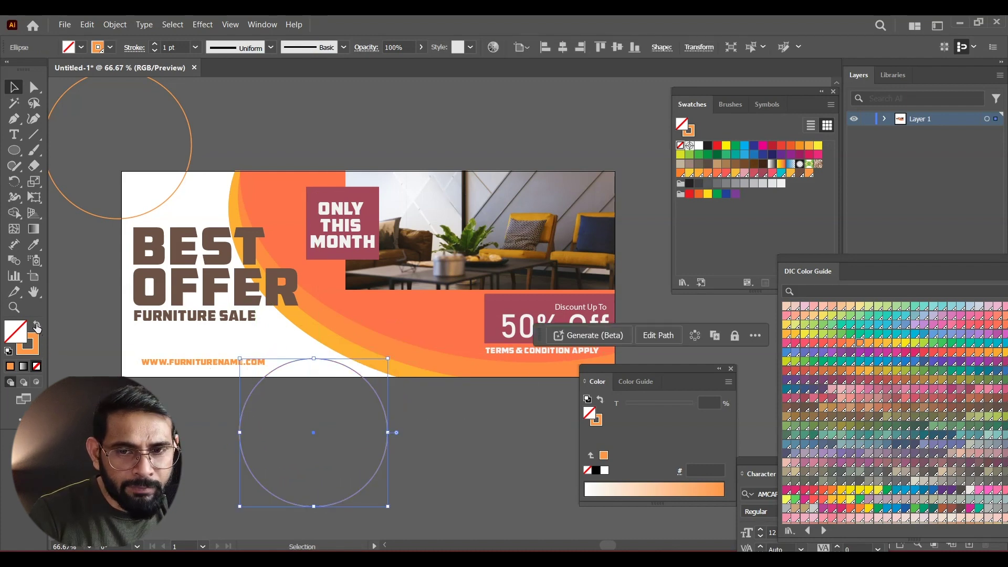
click(37, 325)
click(371, 431)
- Add a second outline circle slightly offset from the first at the top-left
scroll(370, 430, right, 2)
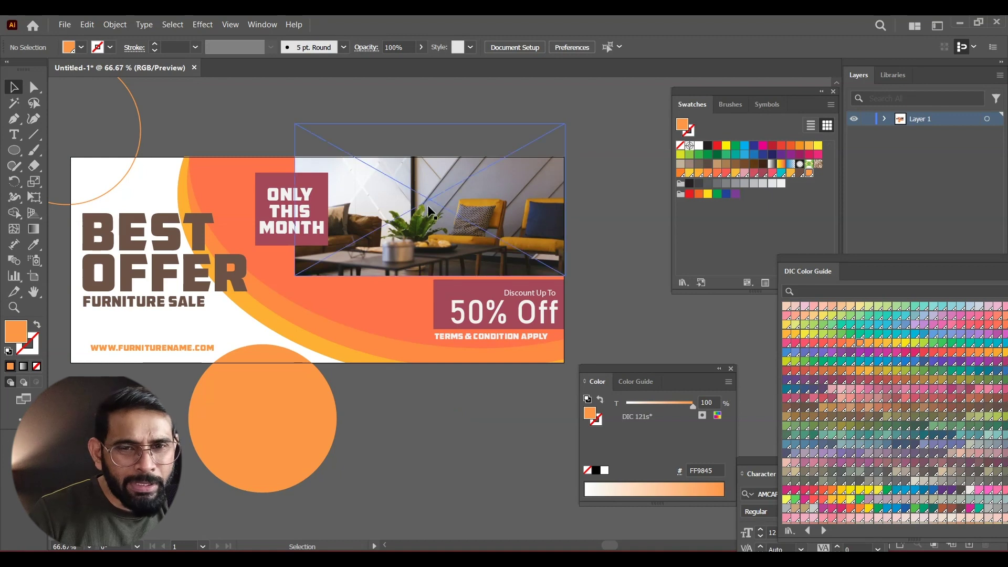
key(t)
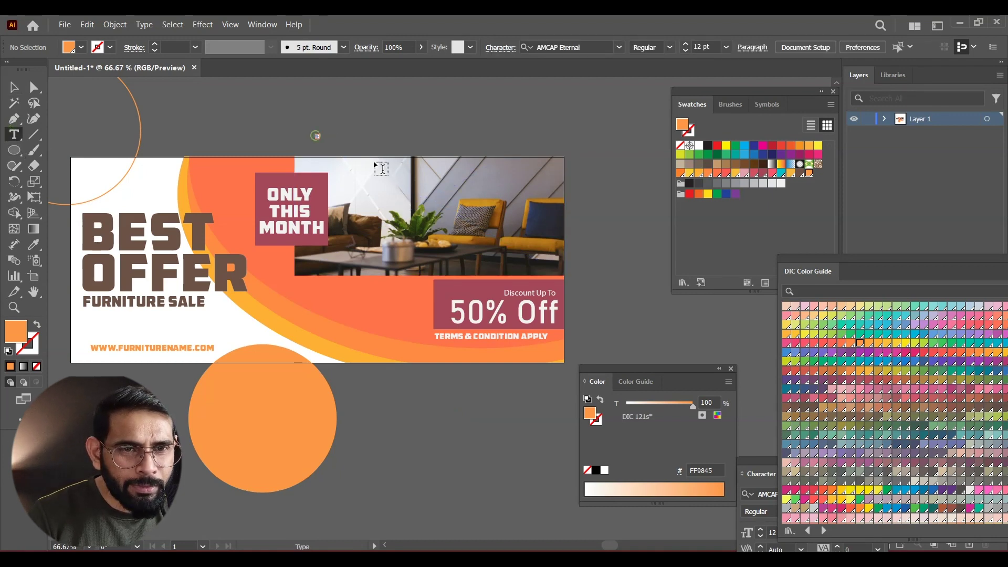
click(382, 168)
key(Escape)
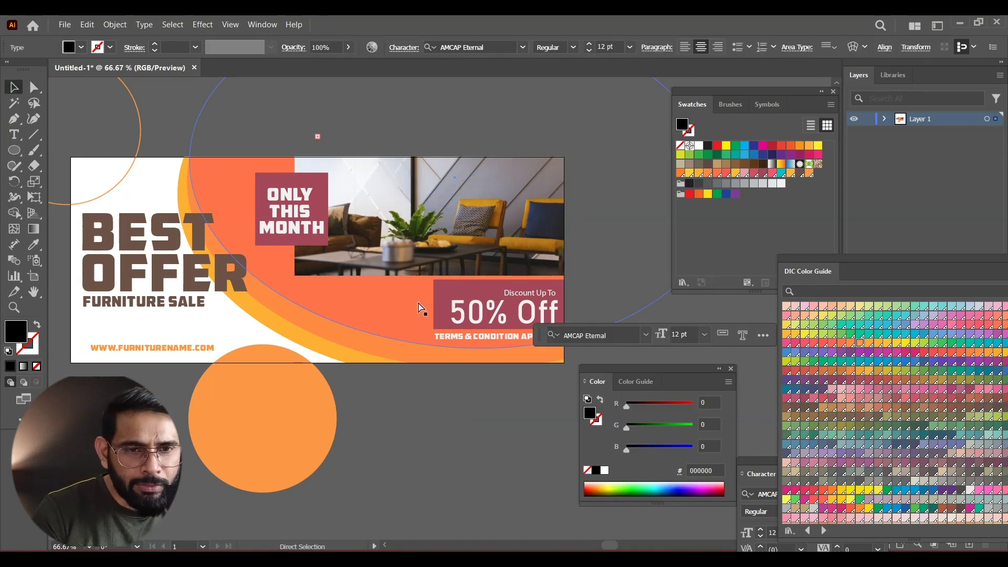
click(457, 423)
scroll(450, 450, left, 5)
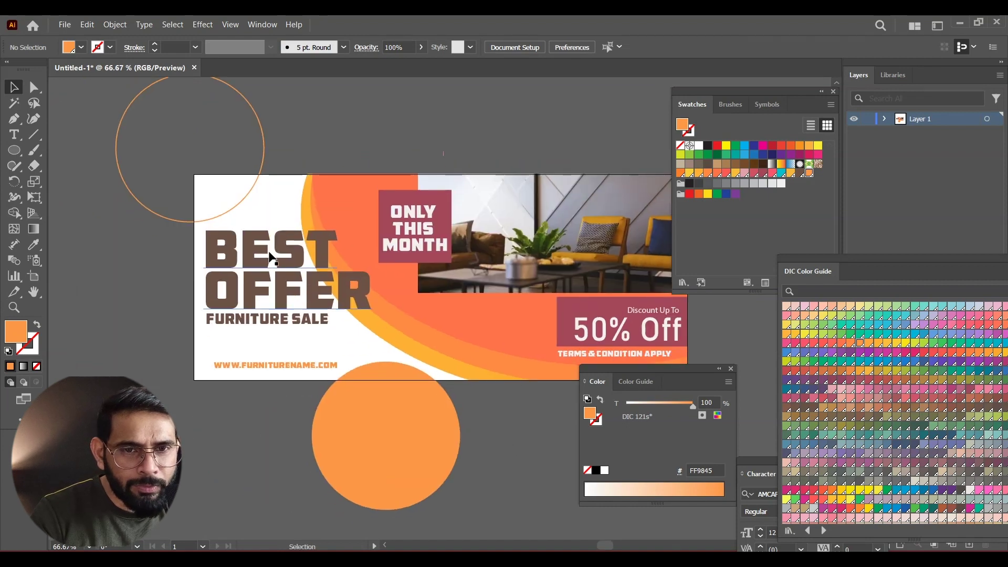
drag(253, 192, 270, 188)
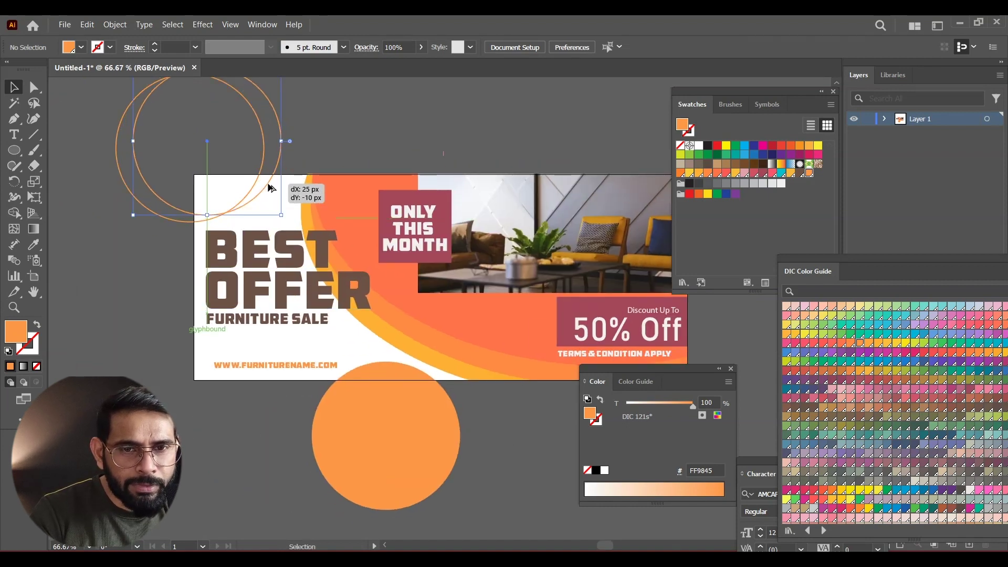
click(499, 467)
scroll(500, 471, down, 1)
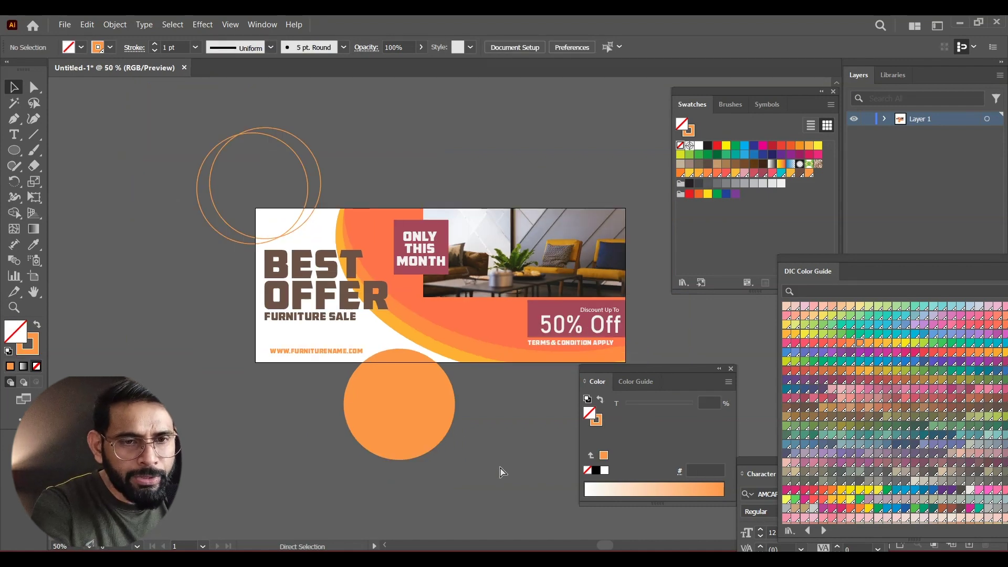
scroll(574, 389, down, 1)
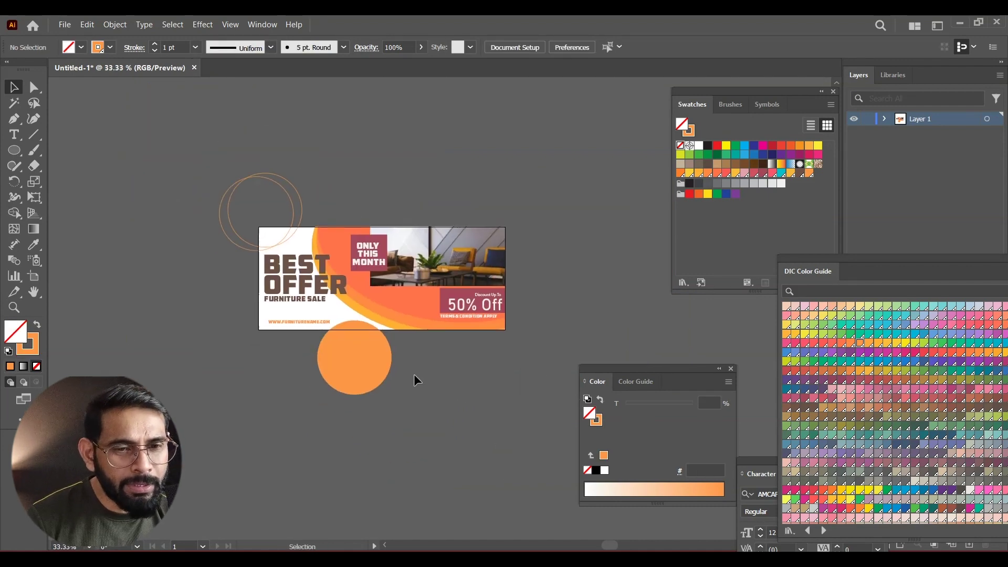
click(374, 362)
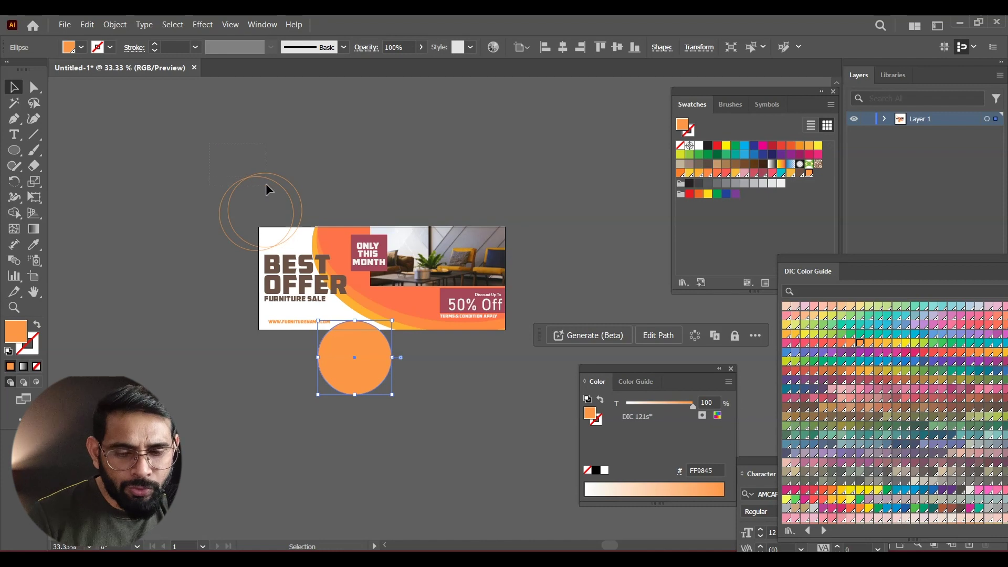
drag(210, 143, 265, 184)
shift+click(343, 358)
right_click(373, 360)
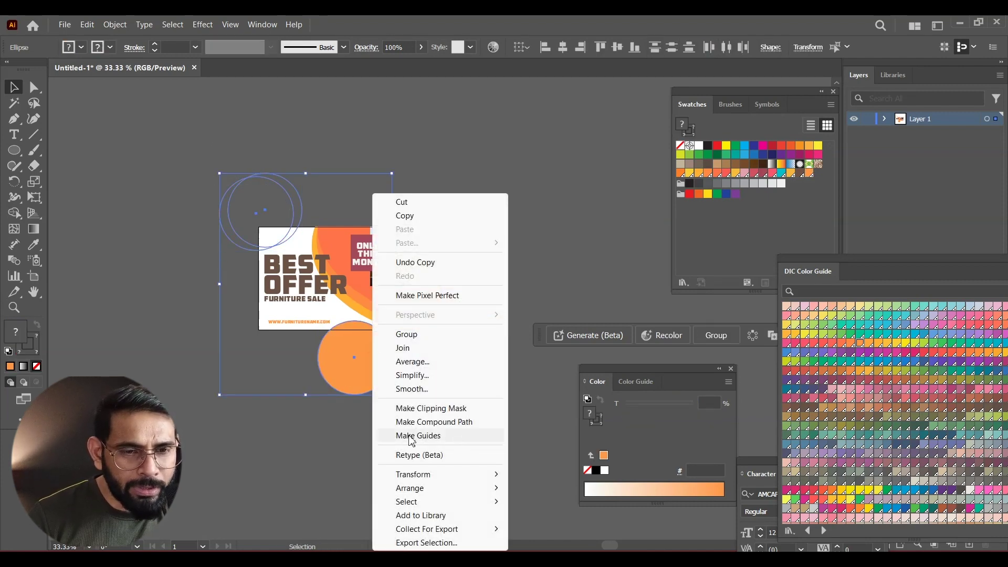
click(406, 334)
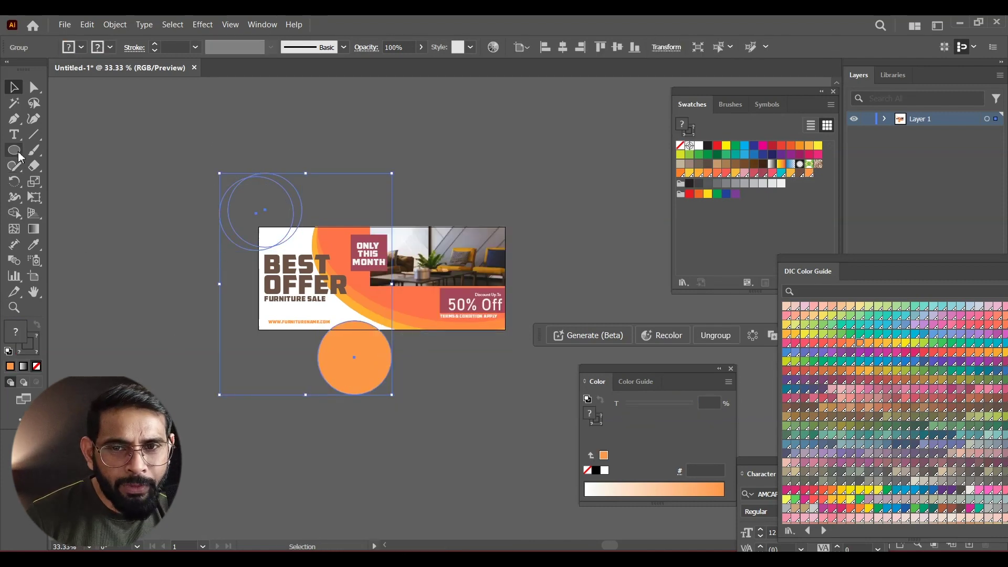
drag(14, 150, 63, 148)
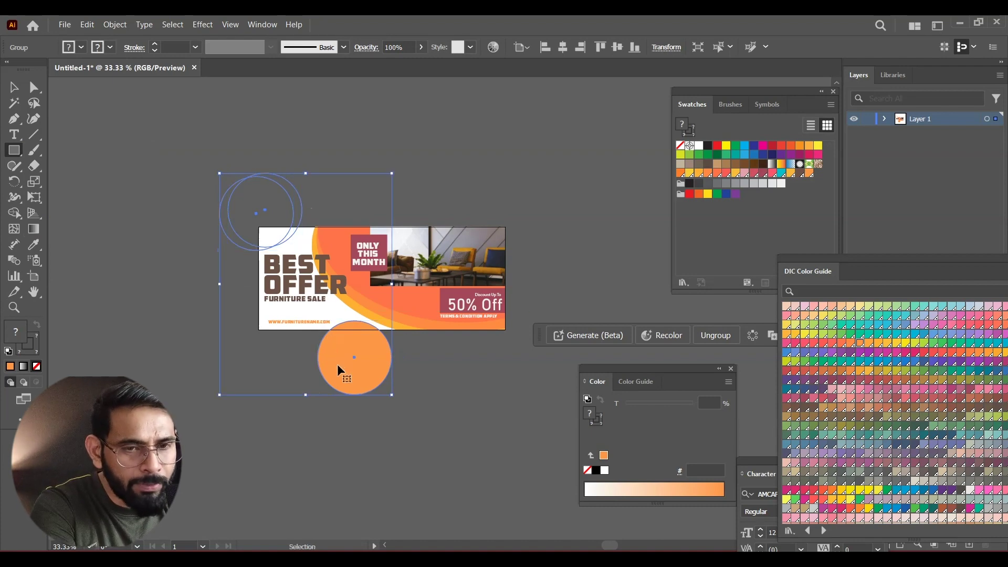
scroll(334, 246, up, 2)
drag(334, 246, 314, 233)
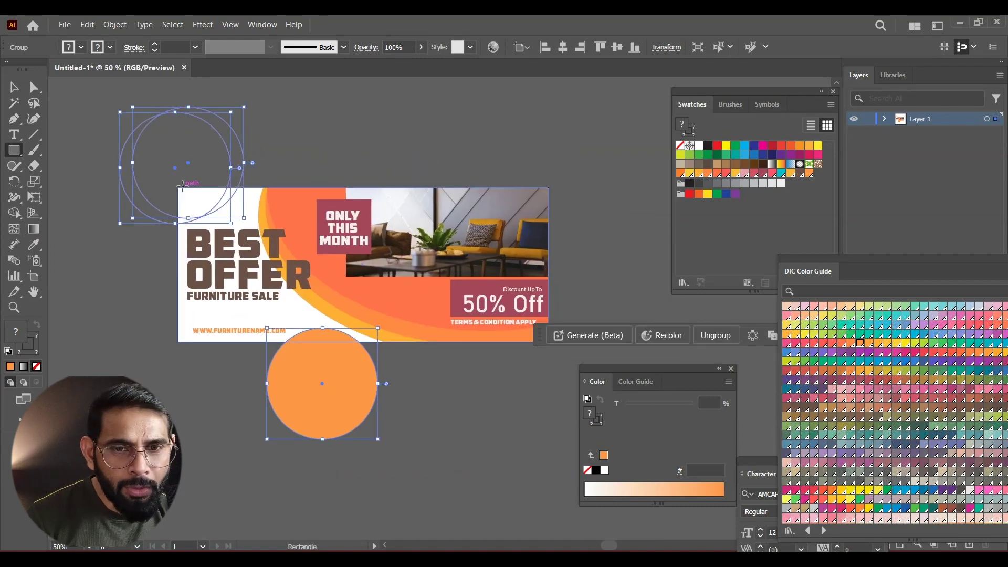
drag(178, 188, 548, 342)
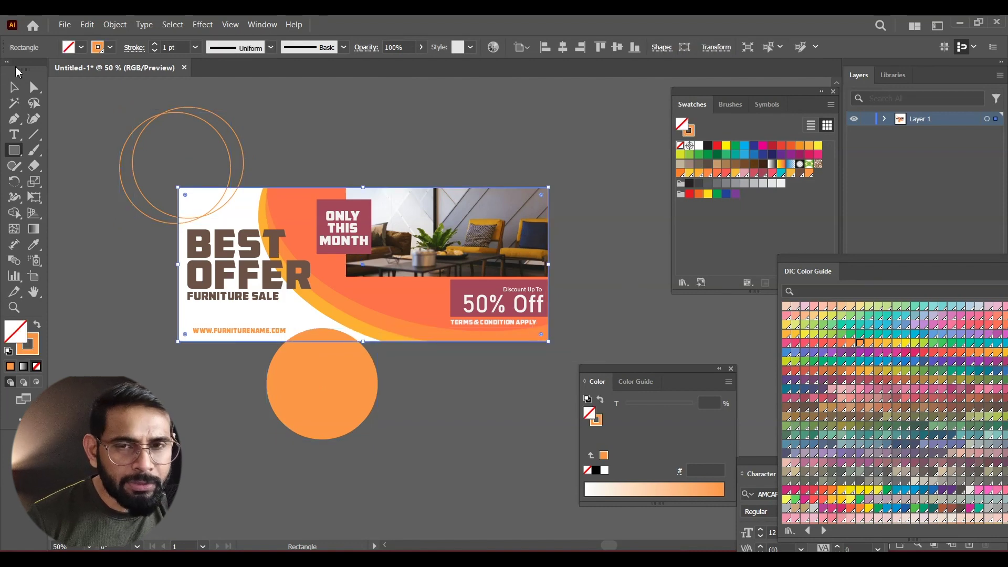
click(12, 88)
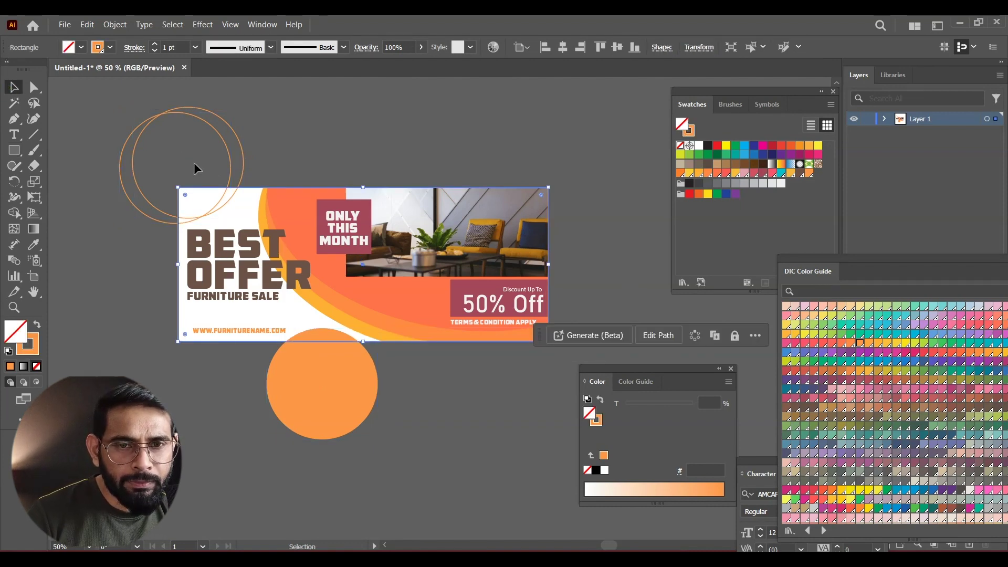
key(ctrl+a)
right_click(309, 386)
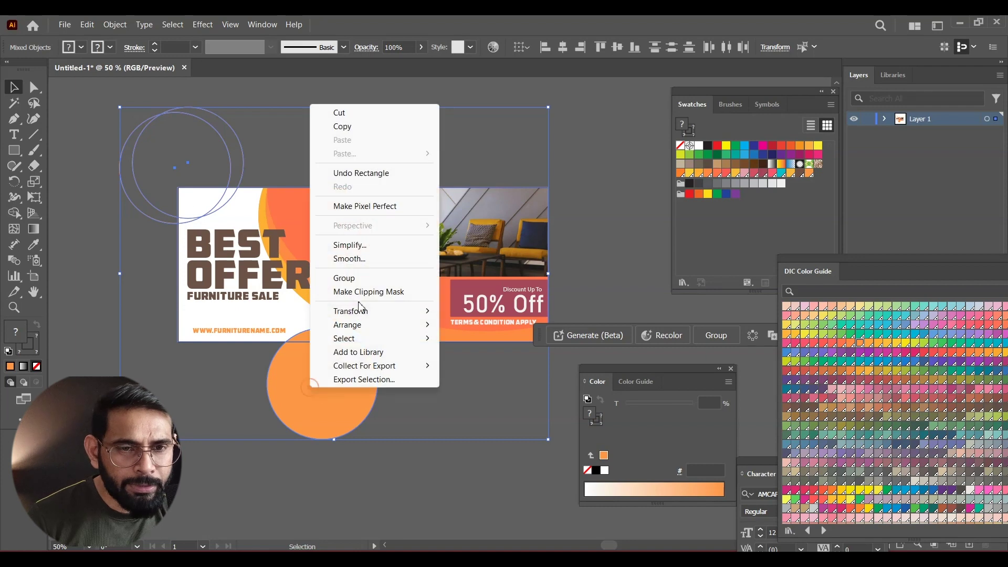
click(361, 293)
click(397, 392)
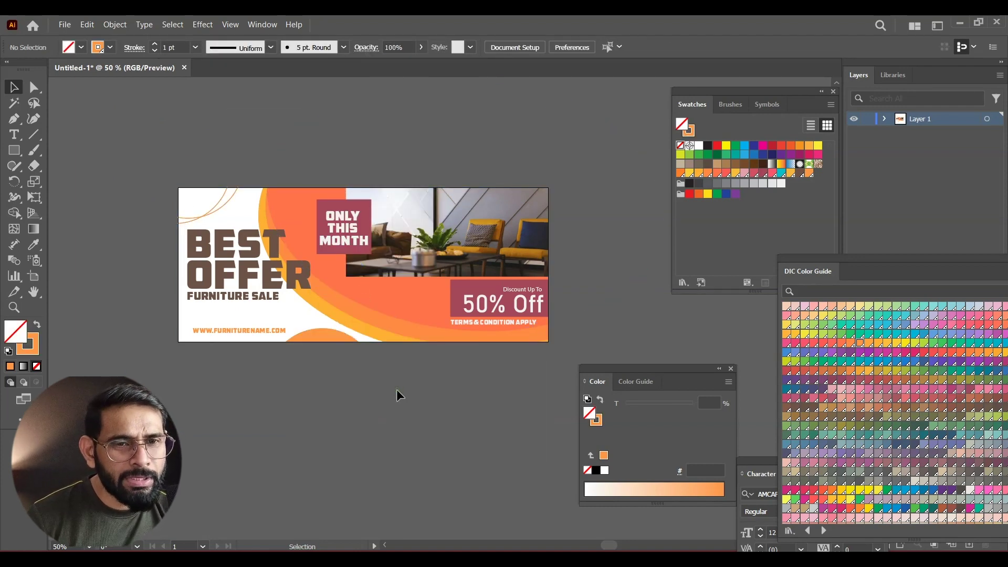
key(ctrl+plus)
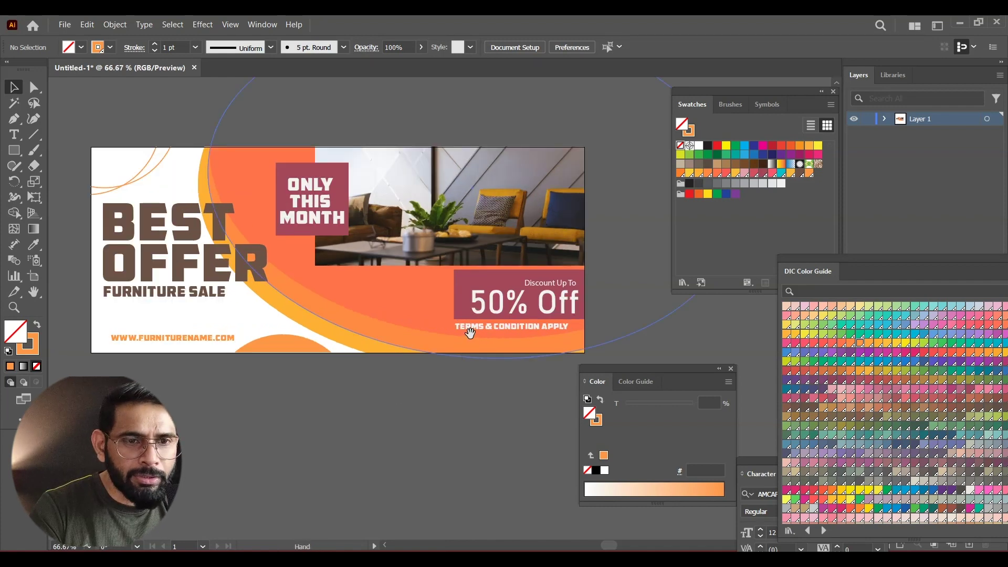
drag(470, 333, 474, 320)
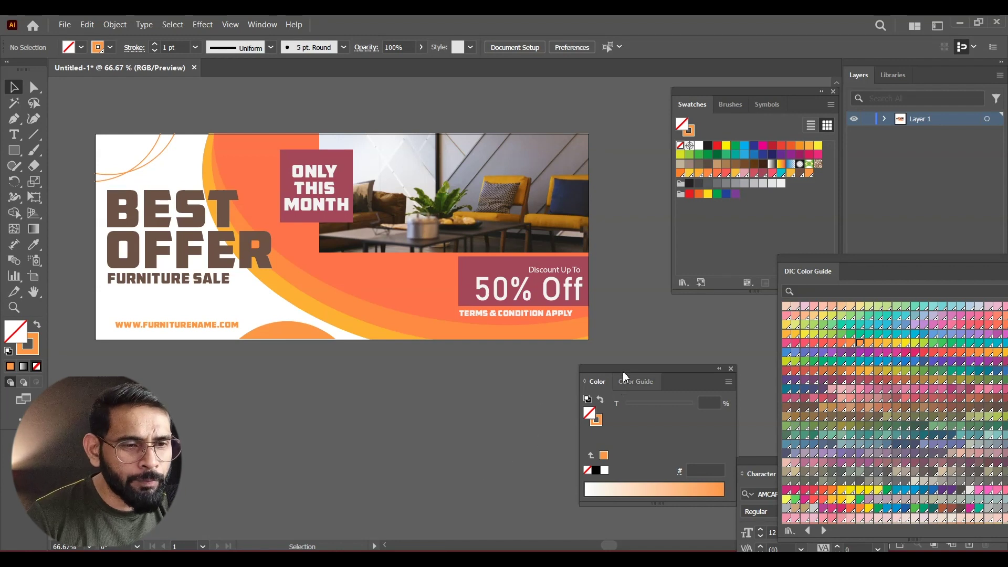
drag(624, 371, 765, 362)
drag(572, 403, 581, 390)
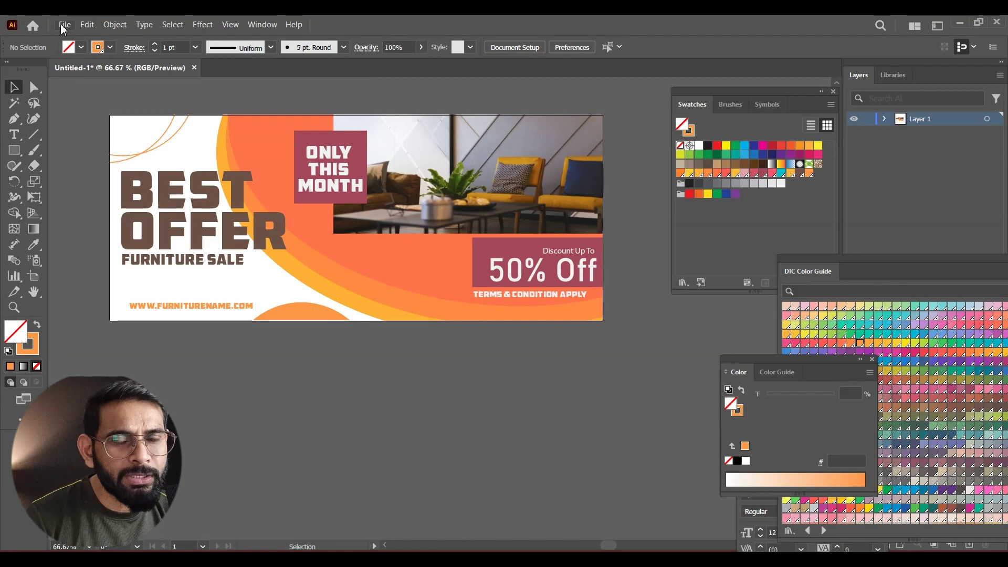
key(d)
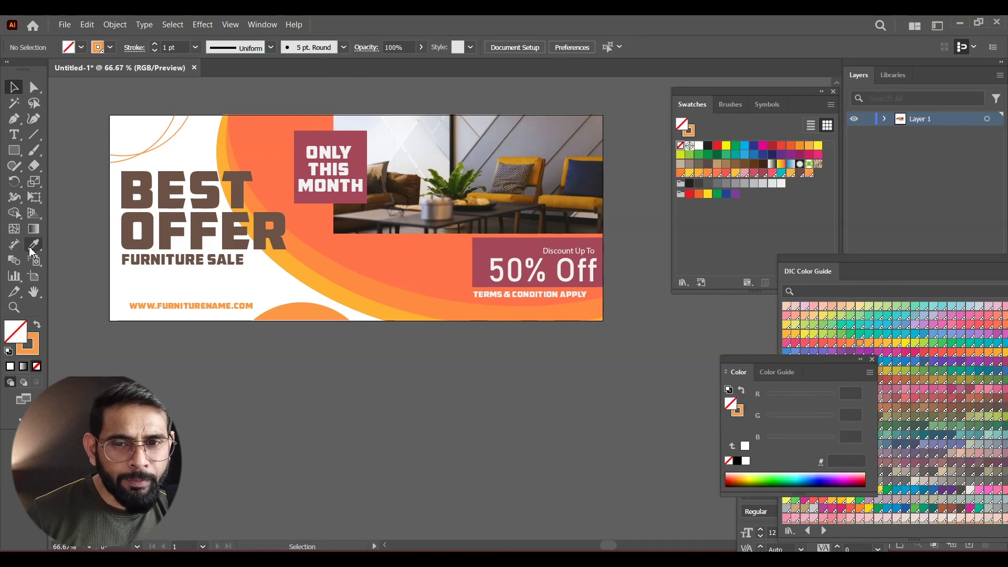
click(33, 276)
- Duplicate the banner artboard below the original and delete the copy's BEST OFFER text
drag(411, 264, 408, 456)
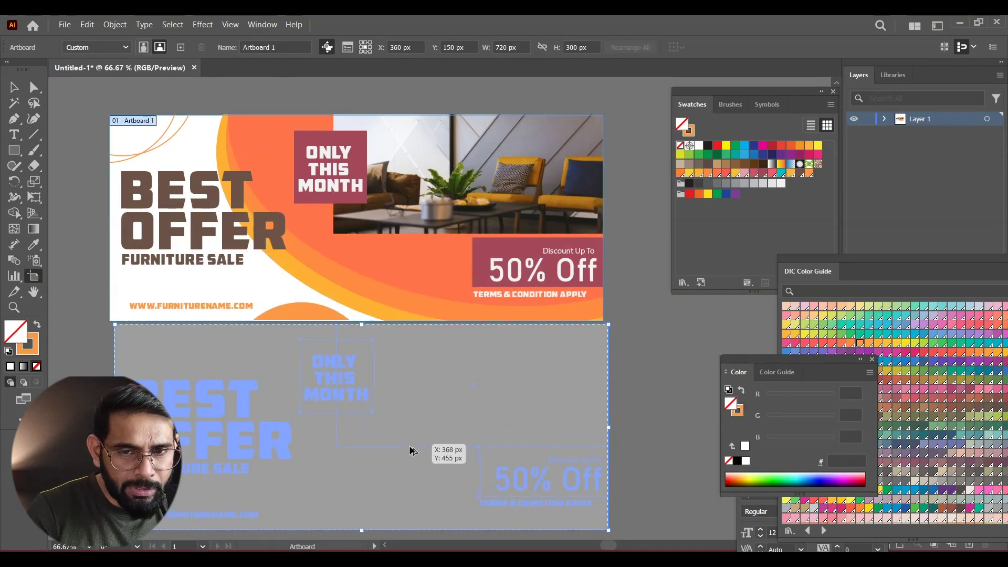
drag(408, 454, 405, 456)
click(14, 86)
scroll(174, 368, down, 2)
click(169, 336)
key(Delete)
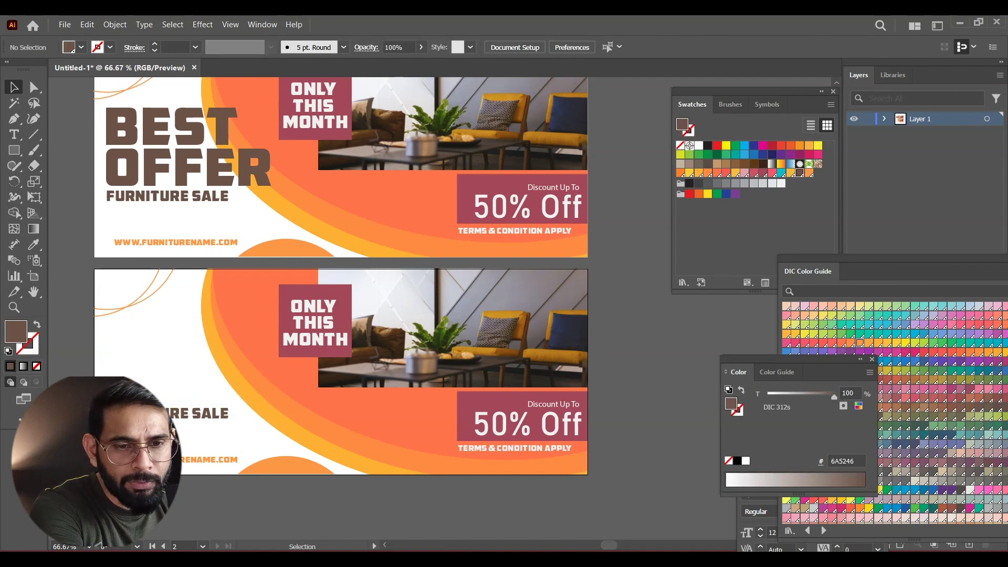
- Clear all remaining artwork from the second artboard and choose File > Place
key(ctrl+alt+a)
key(Delete)
scroll(536, 439, up, 1)
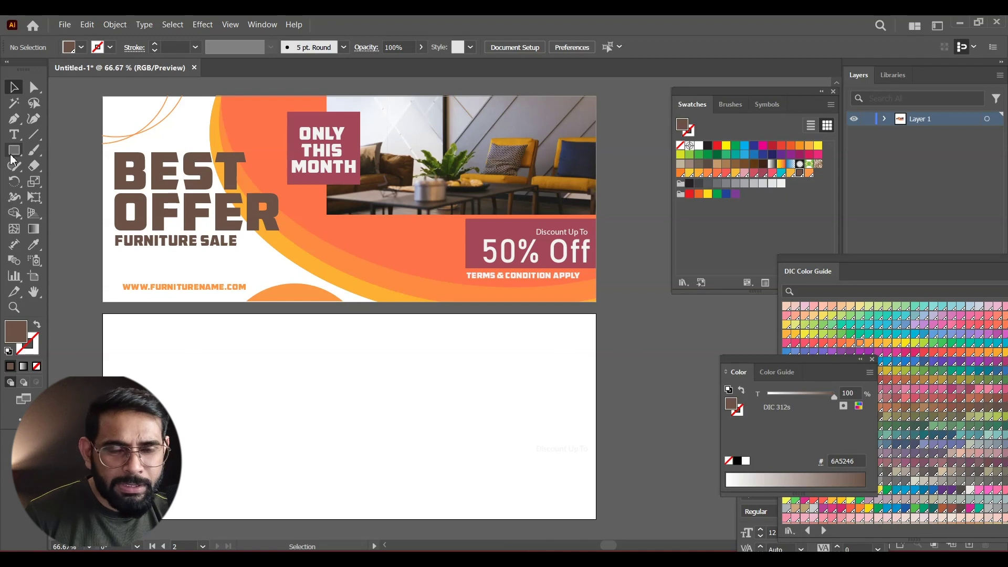
click(62, 25)
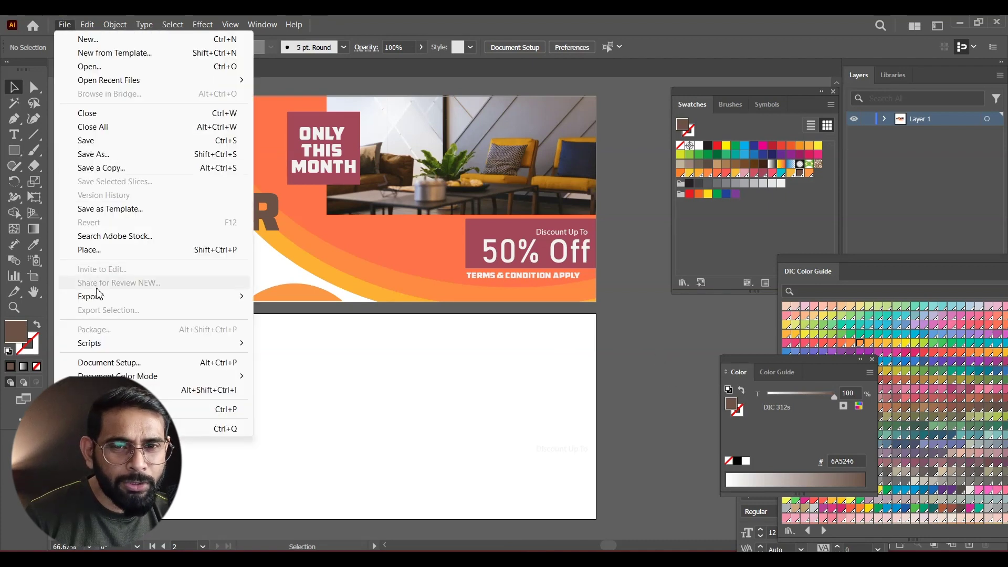
click(95, 250)
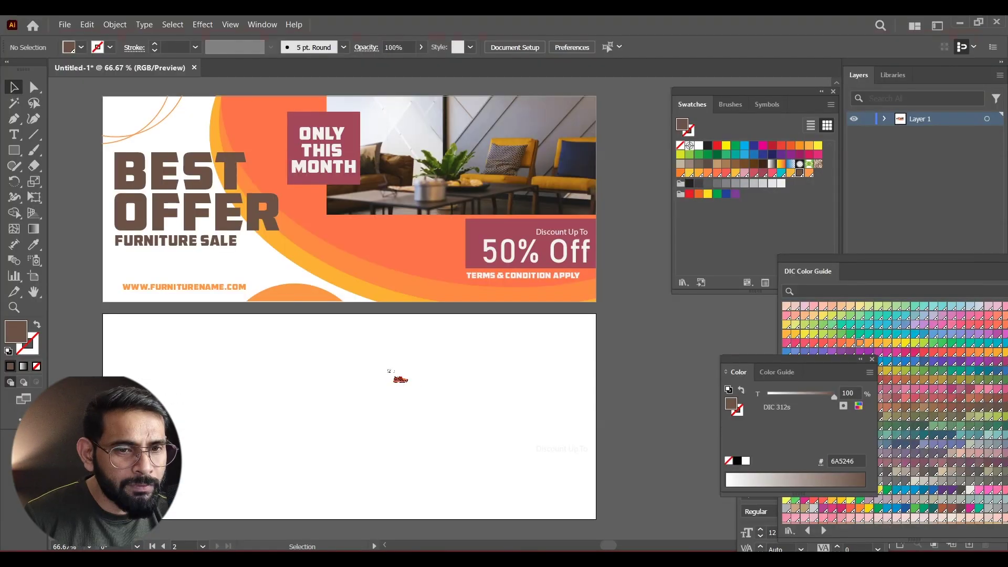
- Place the orange sneaker image and scale it down onto the second artboard
click(400, 377)
drag(345, 405, 402, 475)
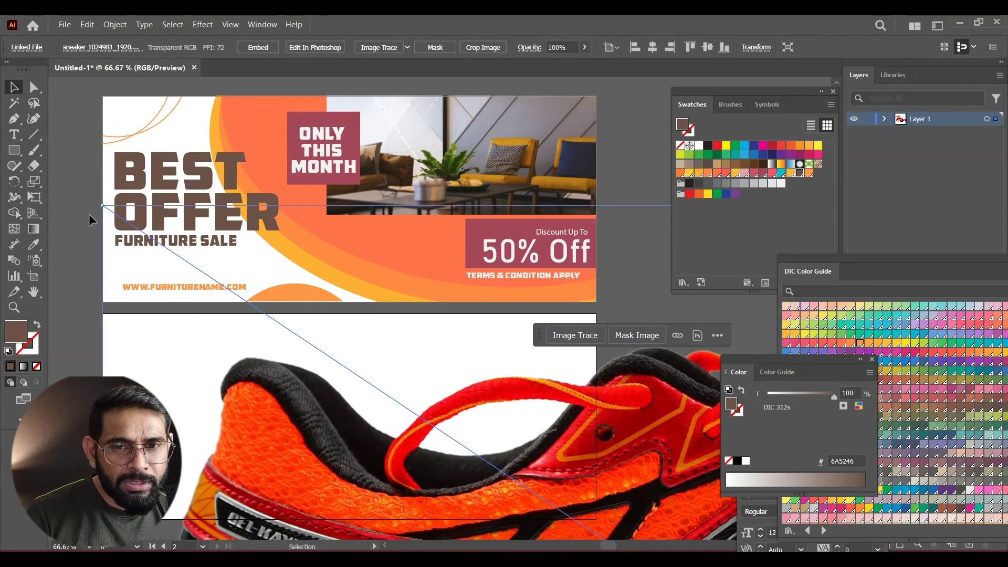
mouse_move(103, 206)
mouse_down()
mouse_move(658, 512)
mouse_move(492, 428)
mouse_move(524, 451)
mouse_move(352, 375)
mouse_up()
- Reflect the sneaker to face the other way and rotate it to a diagonal tilt
right_click(425, 387)
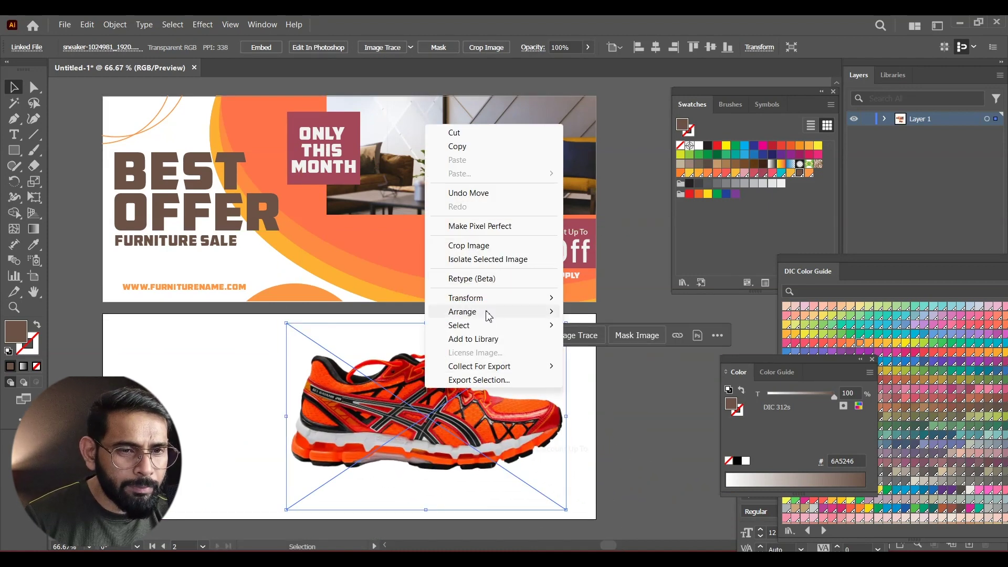
mouse_move(465, 298)
click(596, 345)
click(381, 318)
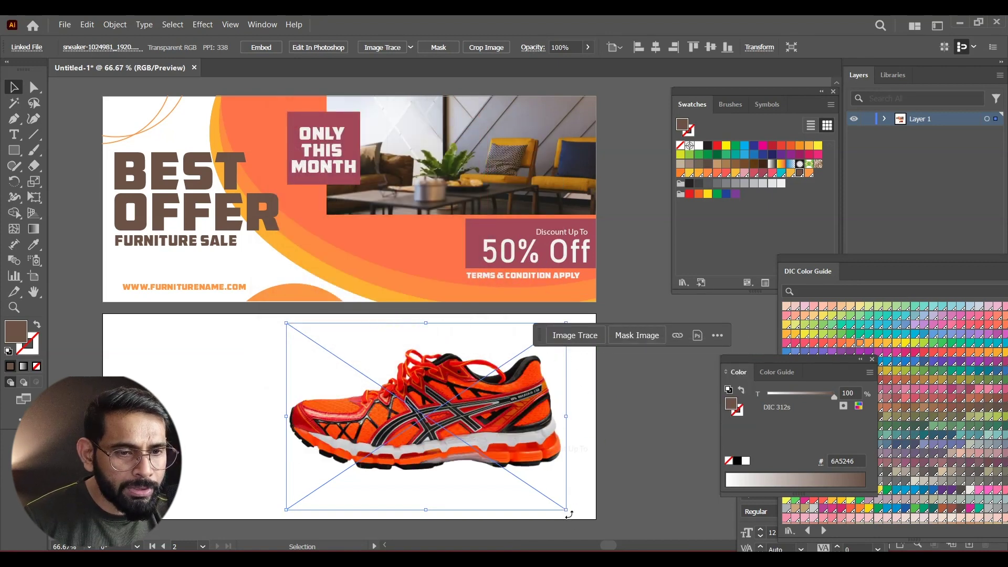
drag(572, 513, 601, 446)
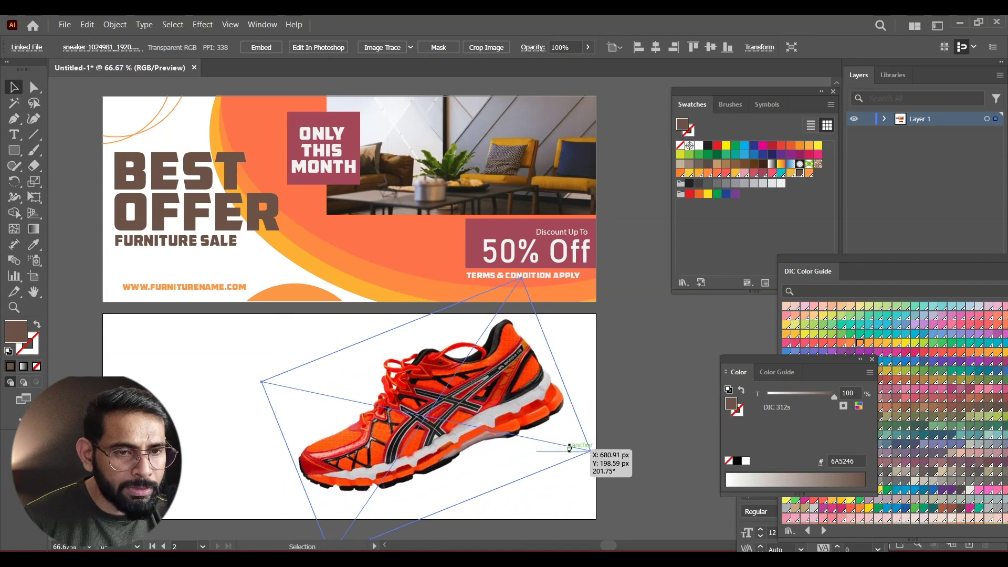
drag(601, 446, 547, 446)
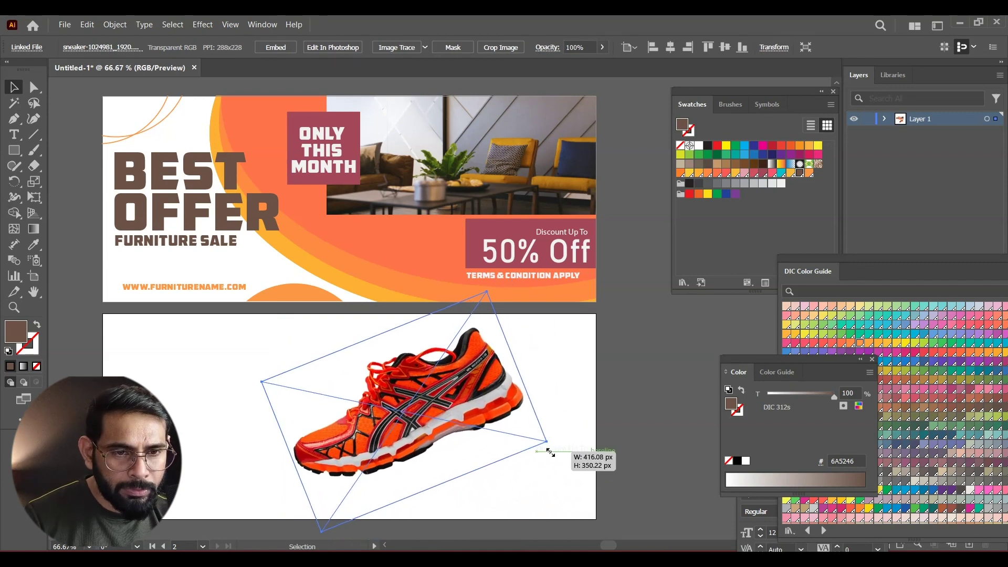
click(621, 378)
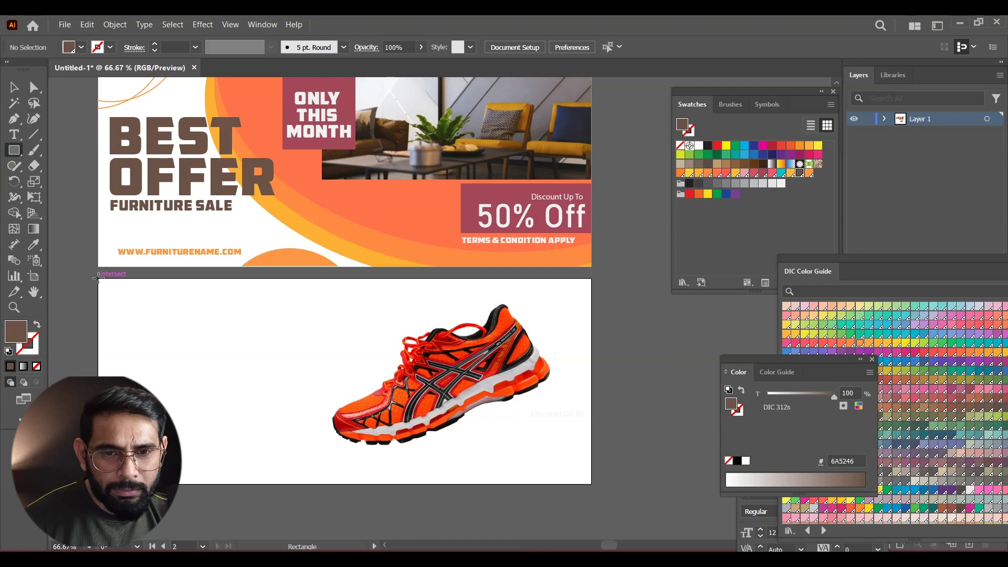
- Draw a rectangle covering the whole second artboard and send it behind the sneaker
drag(97, 279, 592, 483)
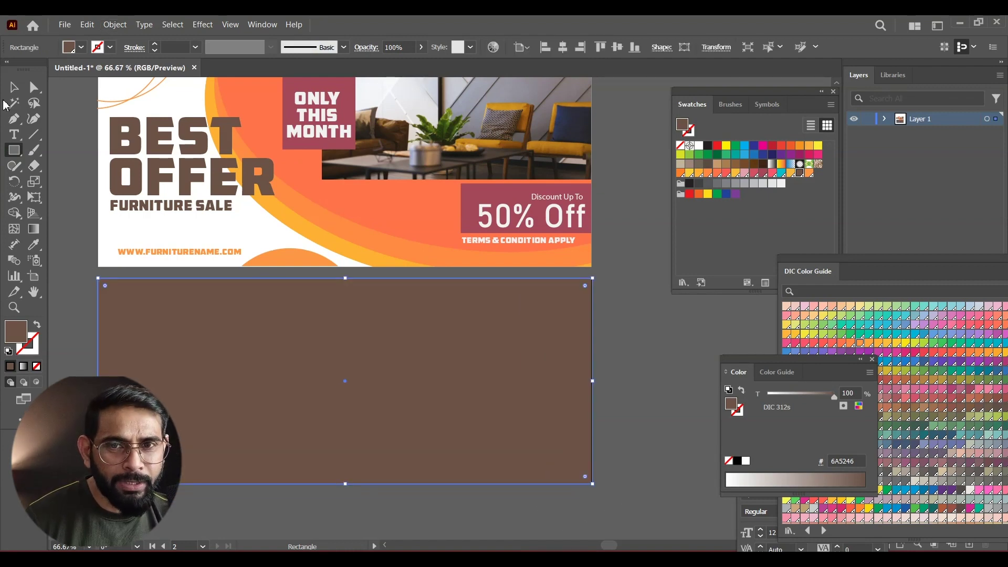
key(v)
right_click(396, 294)
mouse_move(434, 488)
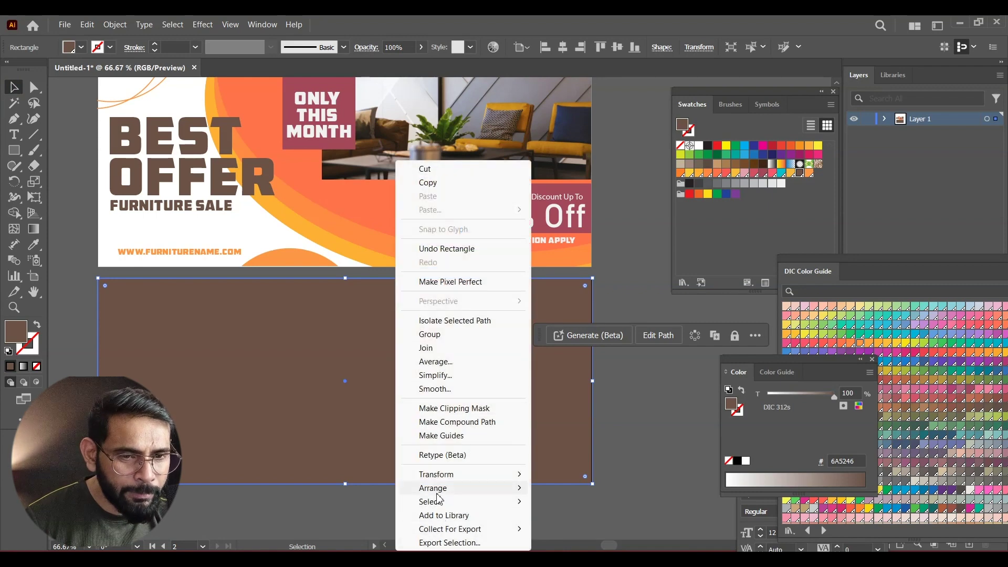
click(583, 529)
click(637, 421)
- Fill the background rectangle with the sneaker's orange, softened to E57A55
click(183, 362)
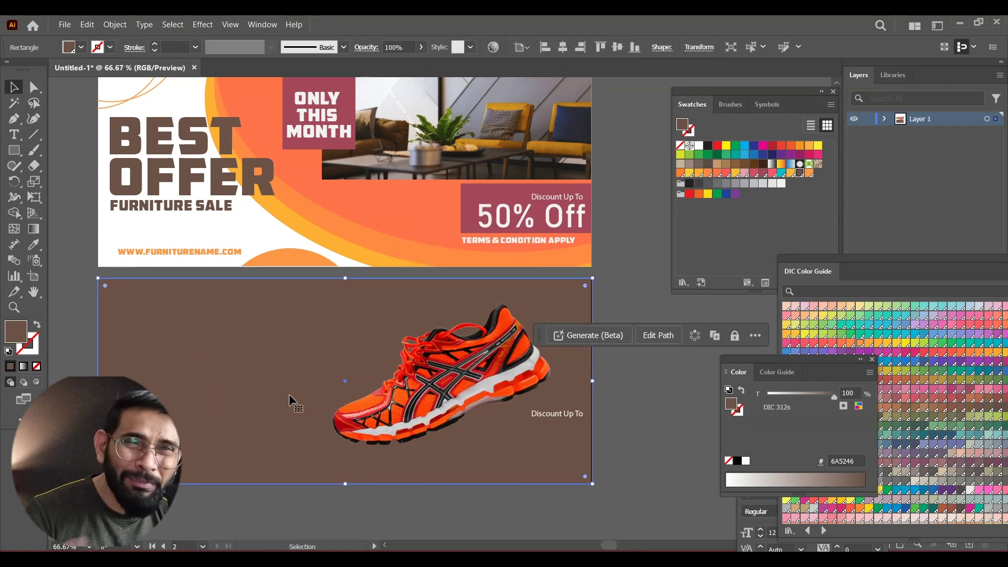
click(33, 245)
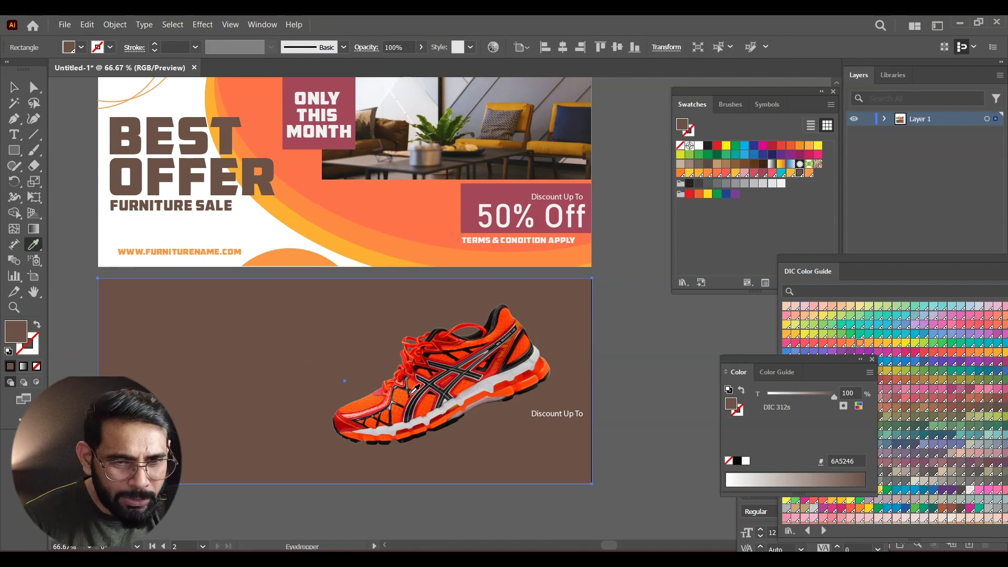
click(411, 398)
click(14, 87)
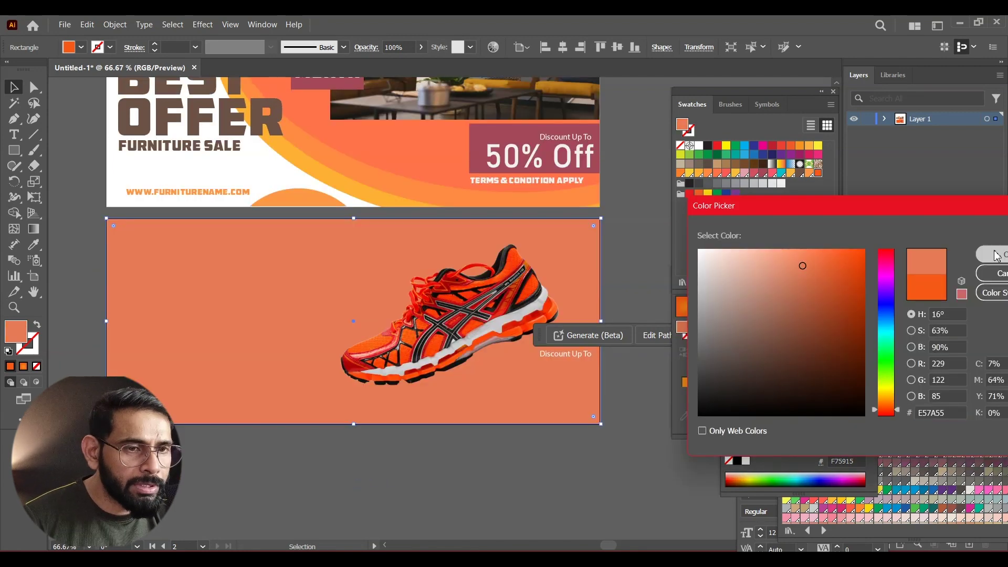
click(992, 254)
click(541, 497)
drag(614, 421, 618, 429)
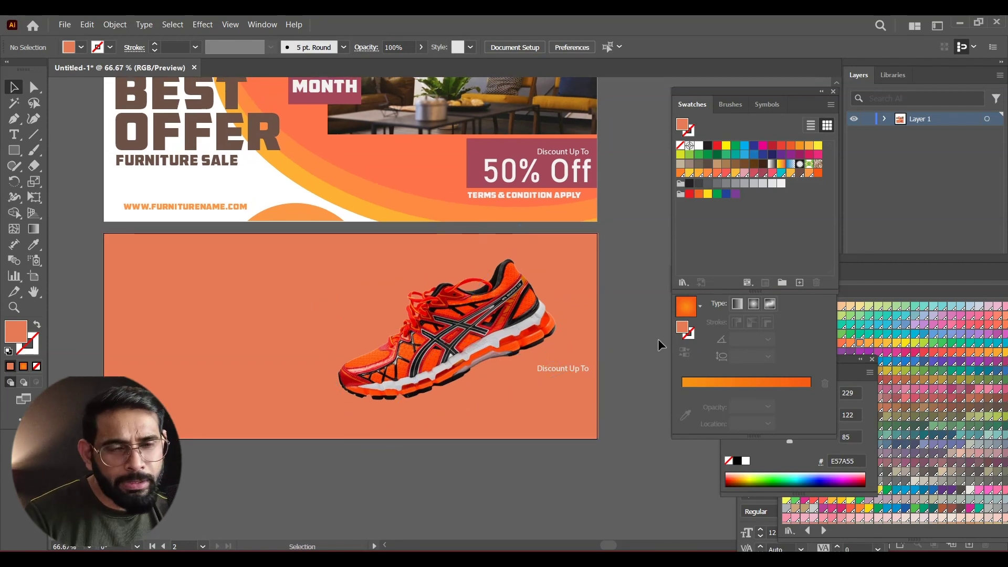
drag(501, 388, 500, 401)
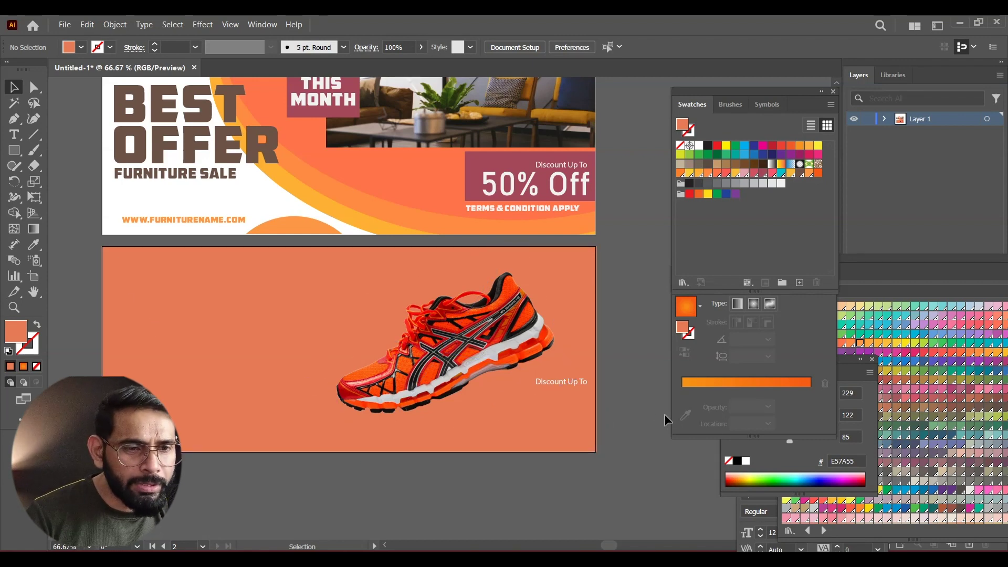
- Move the asics logo with its Jump & Run Series tagline to the banner's upper left
click(580, 386)
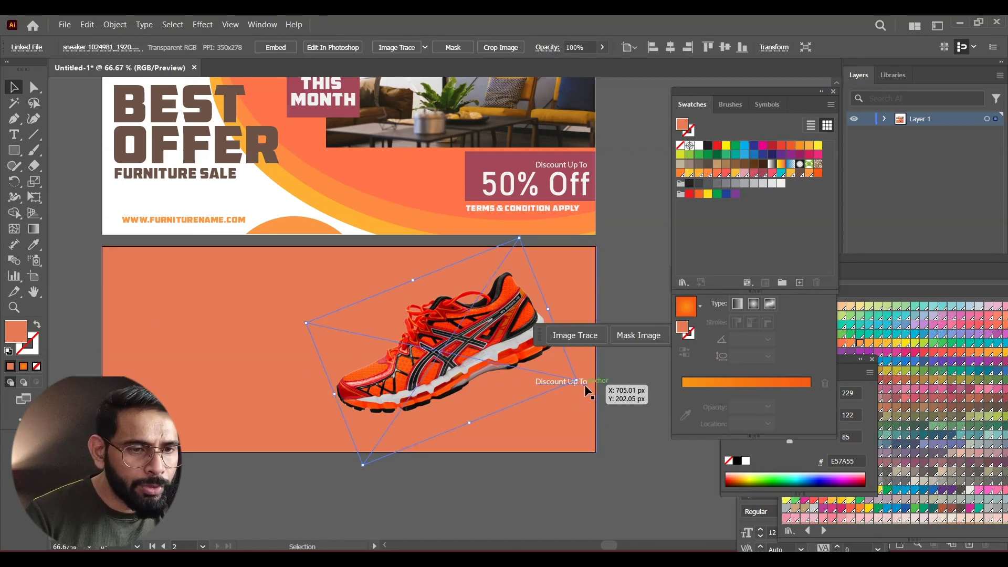
mouse_move(600, 408)
mouse_down()
mouse_move(570, 451)
mouse_move(466, 436)
mouse_move(500, 453)
mouse_move(236, 254)
mouse_move(243, 295)
mouse_up()
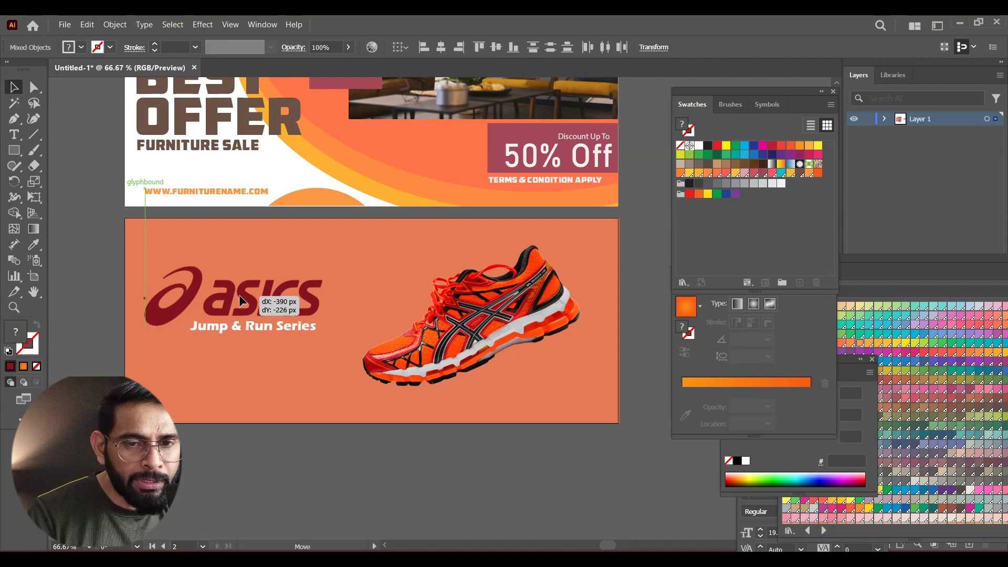
drag(243, 295, 247, 279)
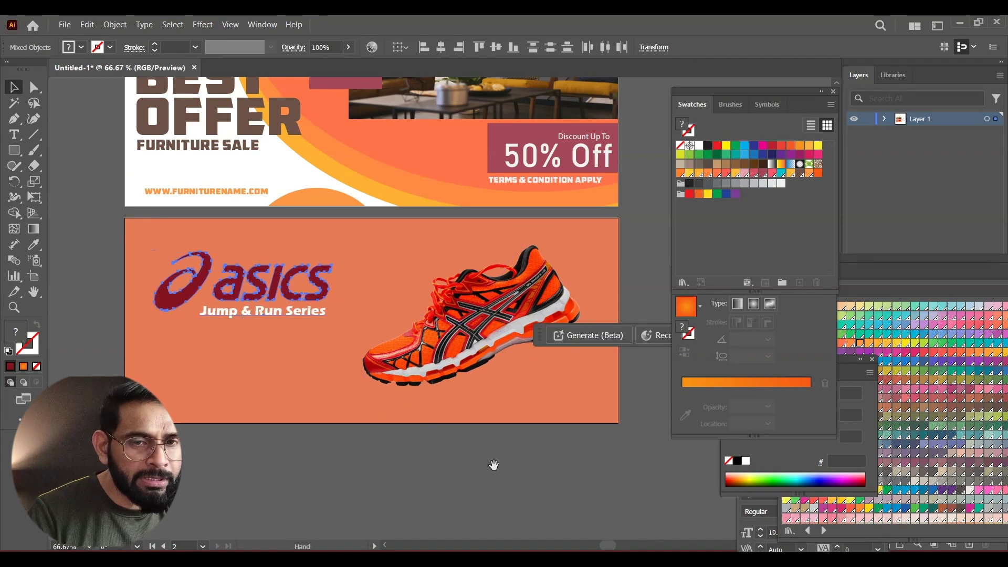
scroll(500, 464, right, 2)
click(338, 333)
- Nudge the sneaker down and to the right on the banner
drag(430, 334, 437, 348)
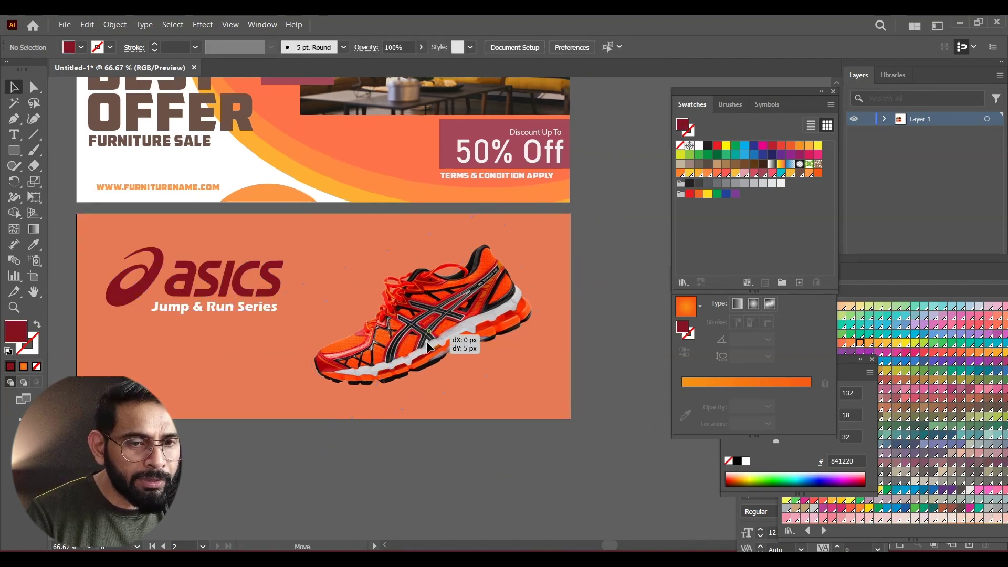
mouse_move(438, 347)
mouse_down()
mouse_move(428, 350)
mouse_move(463, 334)
mouse_up()
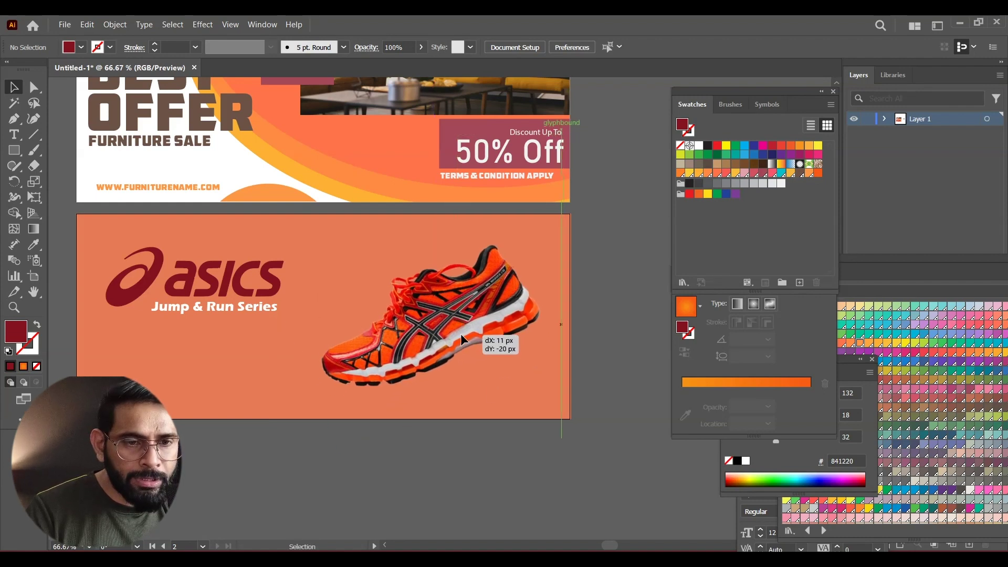
click(577, 483)
drag(509, 420, 532, 417)
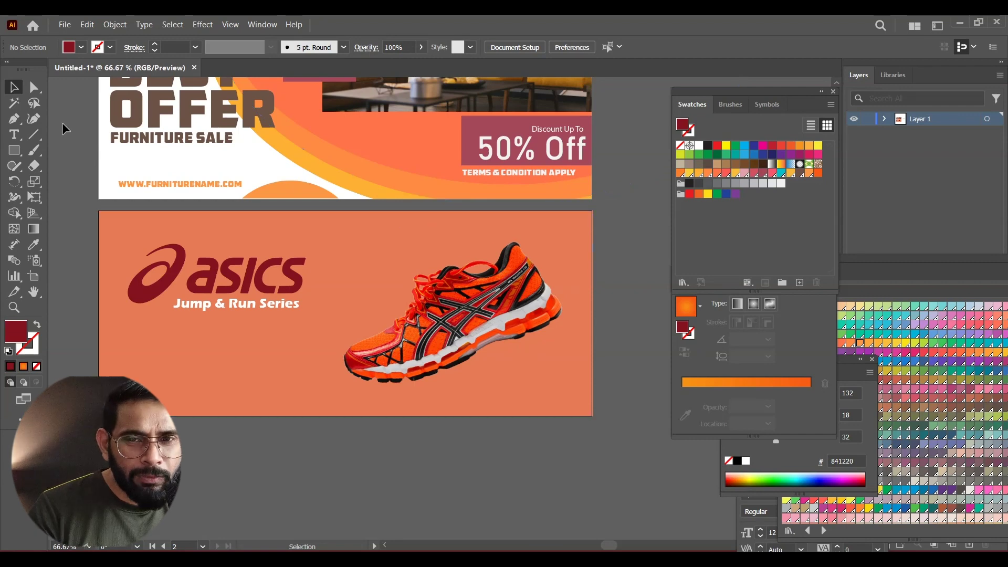
- Move the MEN WOMEN KIDS CUSTOMES row to the banner's top right and make it white
click(12, 92)
mouse_move(297, 333)
mouse_down()
mouse_move(529, 223)
mouse_move(507, 230)
mouse_up()
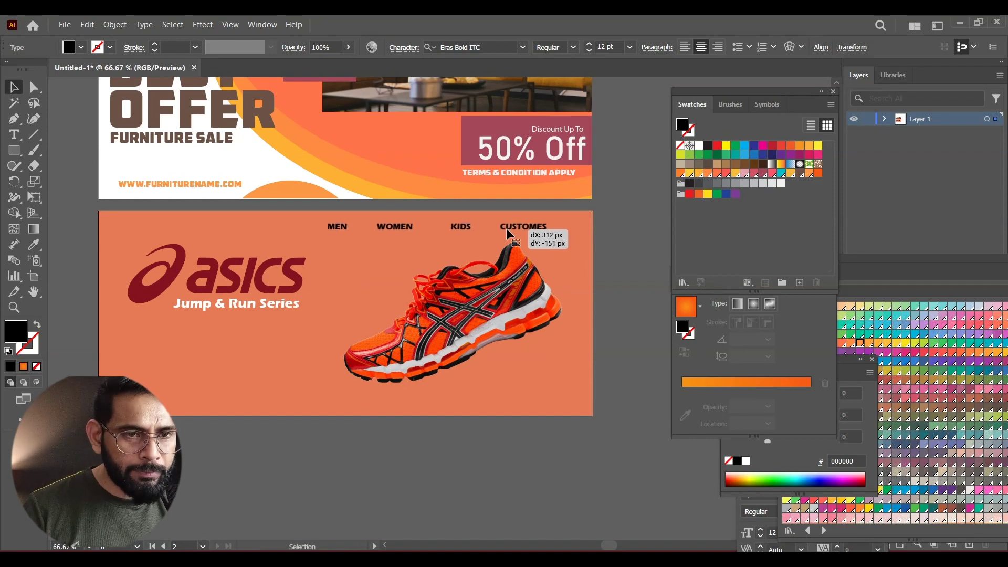
drag(507, 230, 507, 230)
click(781, 184)
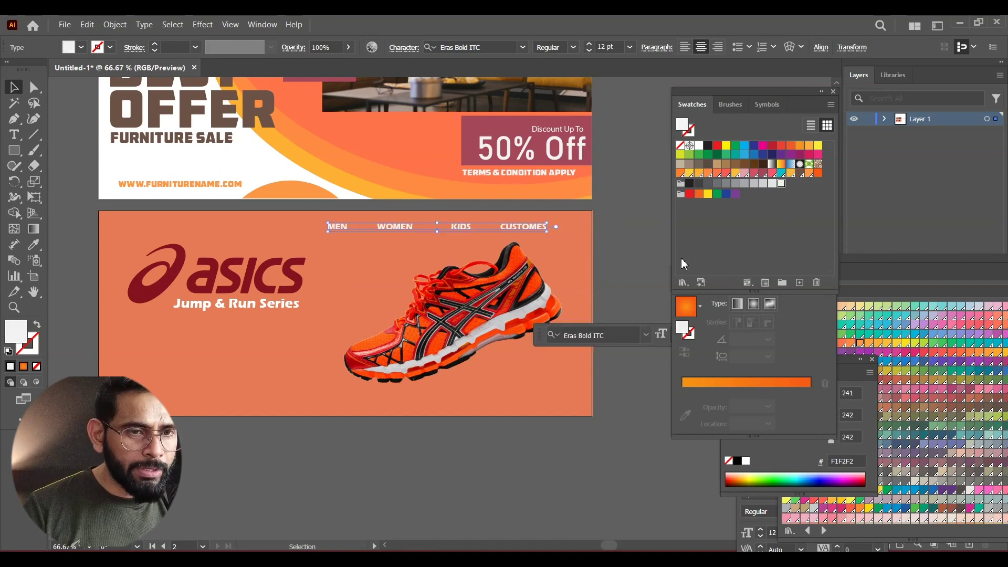
click(619, 279)
drag(624, 263, 609, 263)
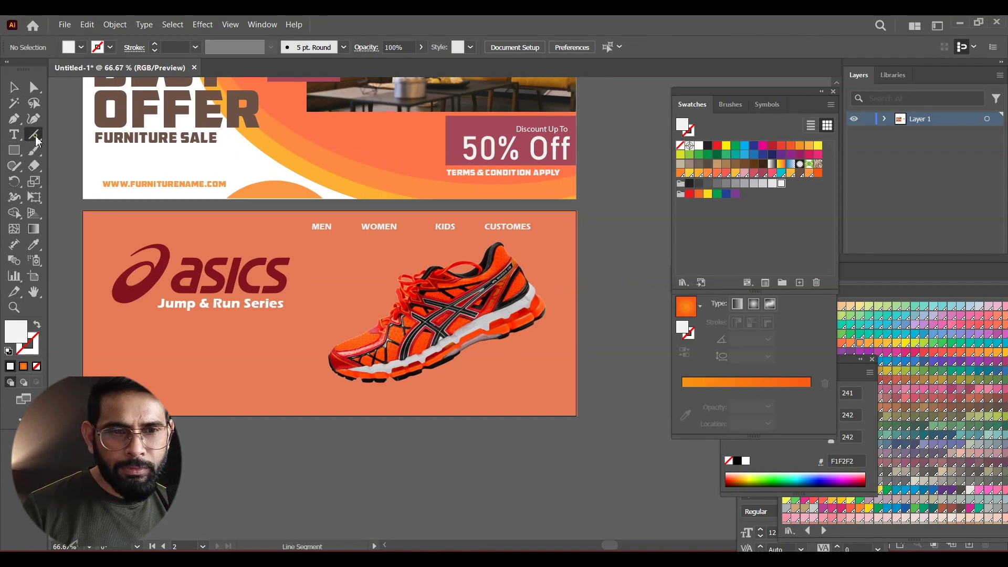
- Draw a short white 2 pt line beside CUSTOMES
scroll(574, 294, up, 4)
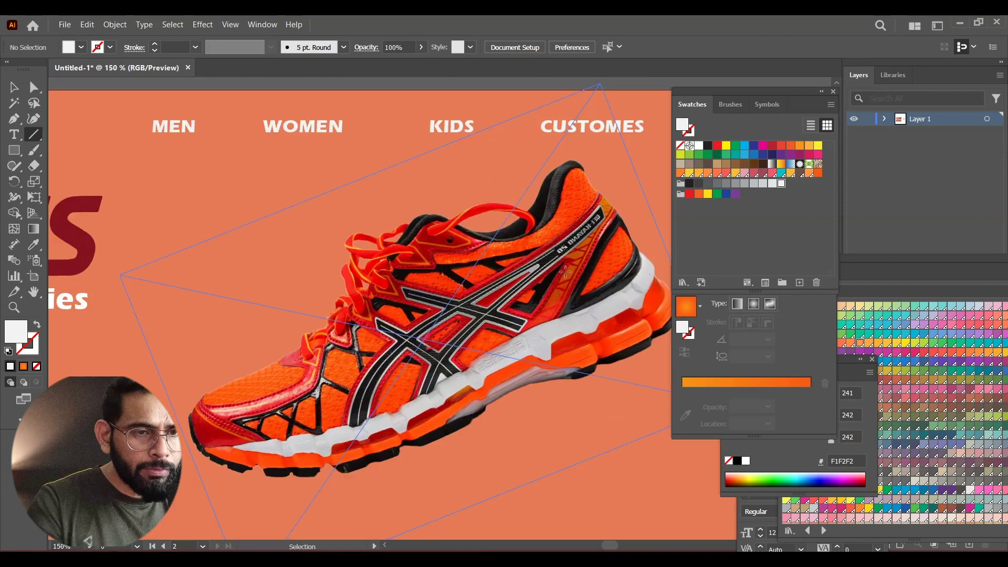
scroll(546, 228, down, 2)
drag(453, 157, 490, 156)
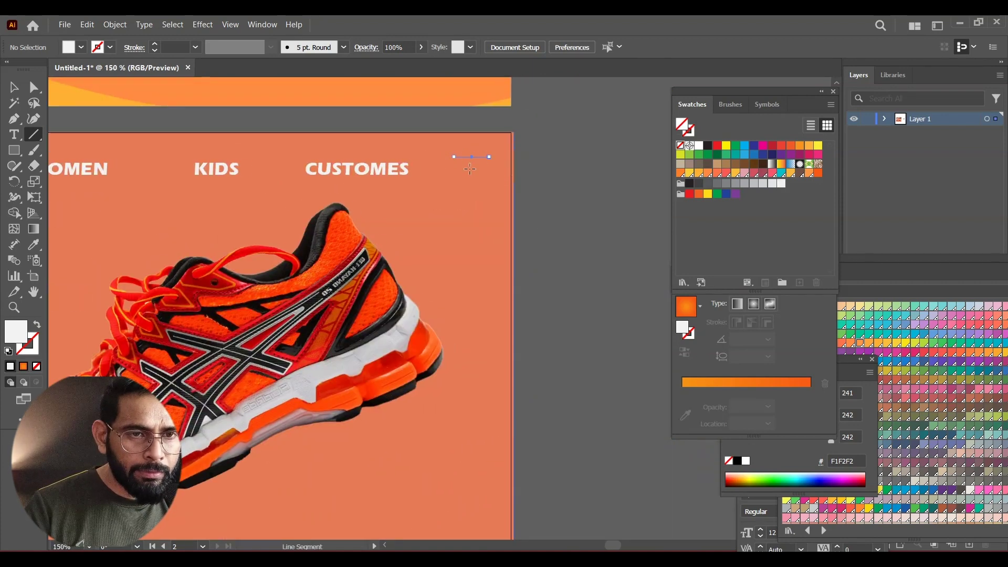
click(15, 87)
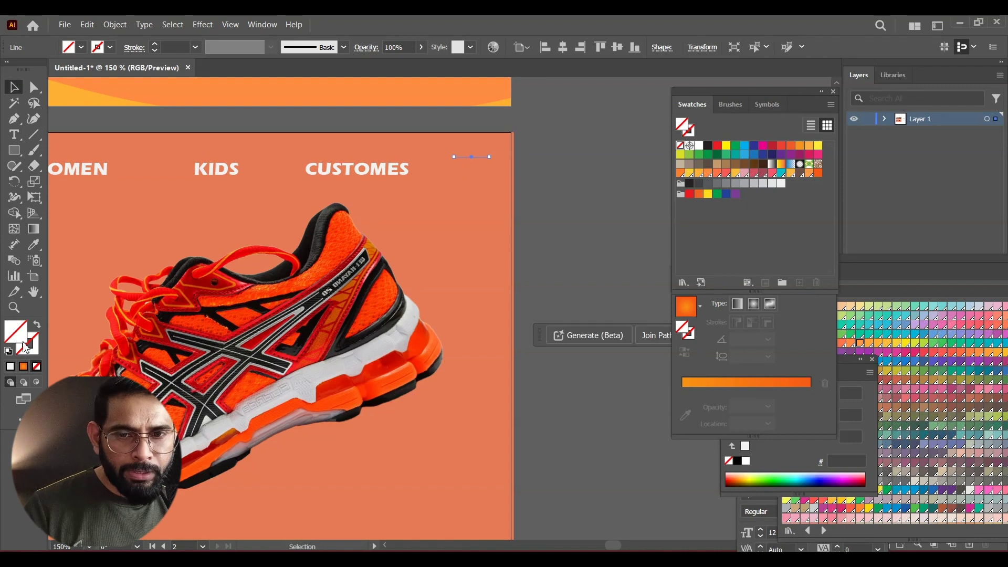
click(9, 351)
click(37, 324)
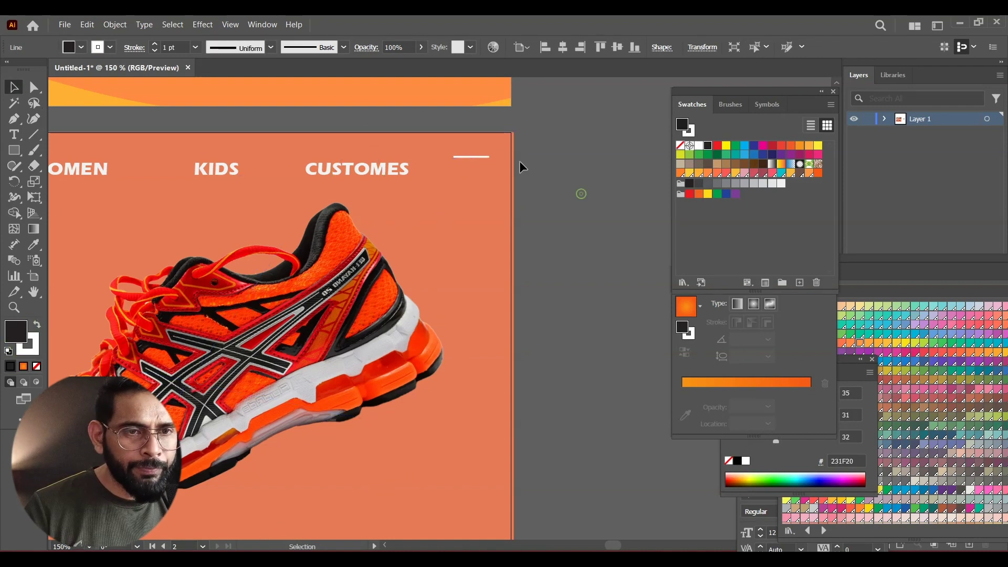
click(484, 157)
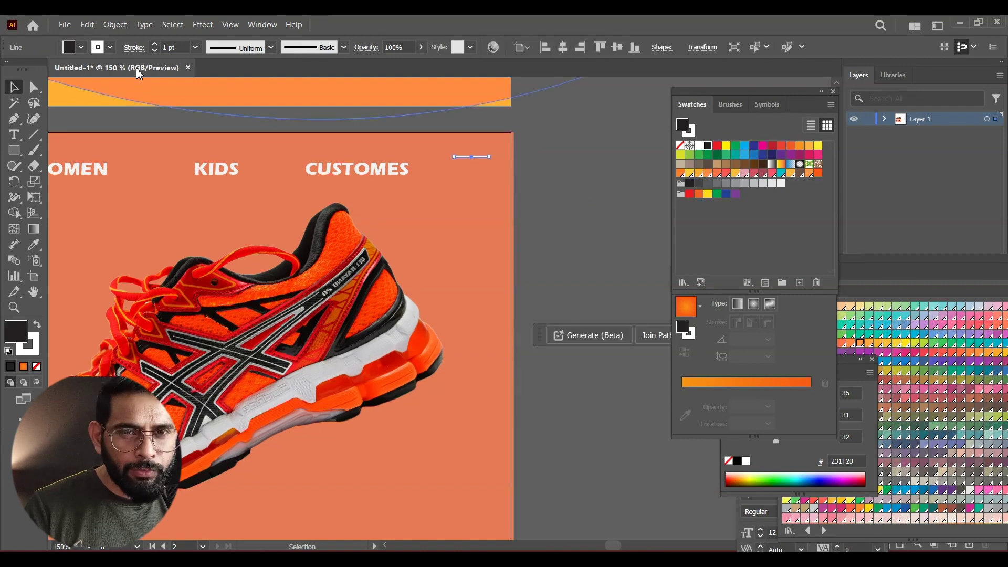
click(194, 48)
click(210, 128)
click(471, 165)
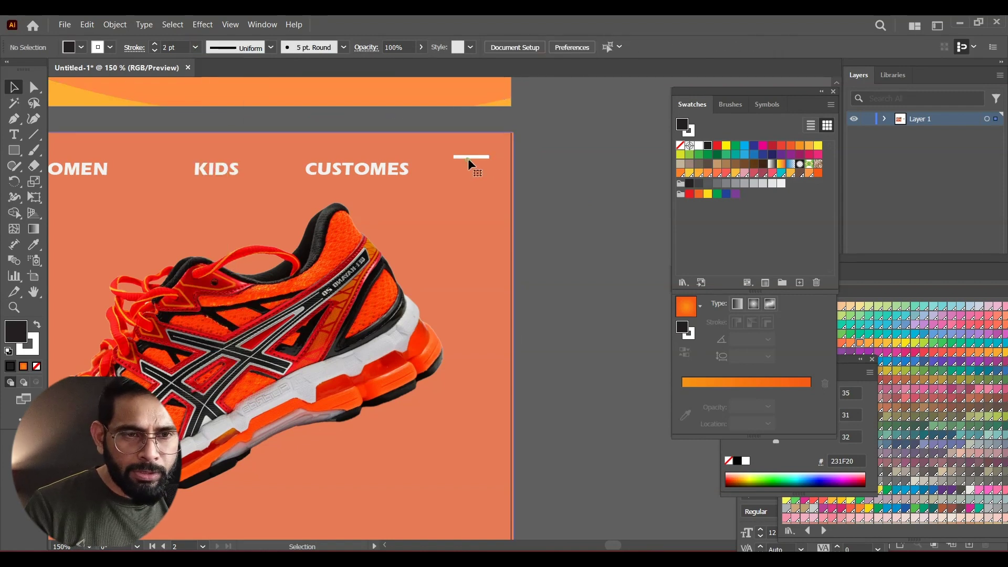
- Copy the line into stacked bars forming a three-line menu icon, then zoom out
drag(455, 163, 477, 165)
click(486, 162)
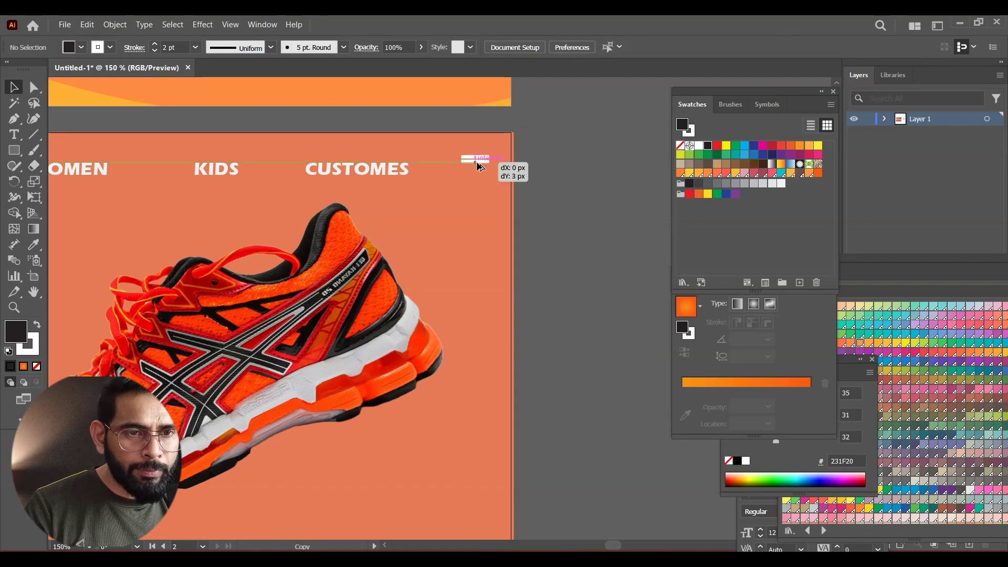
click(592, 201)
key(ctrl+minus)
key(ctrl+minus)
key(ctrl+minus)
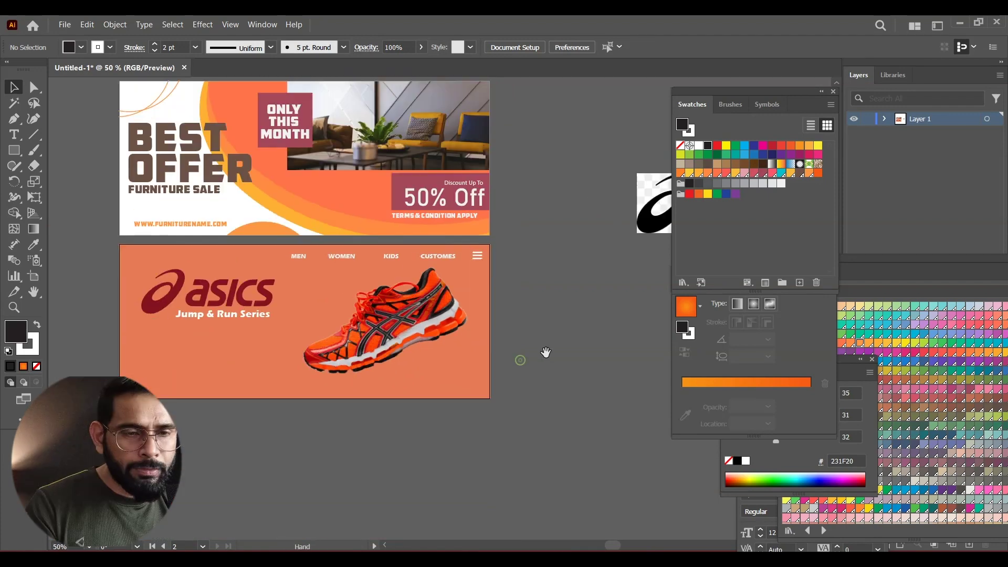
drag(517, 356, 548, 343)
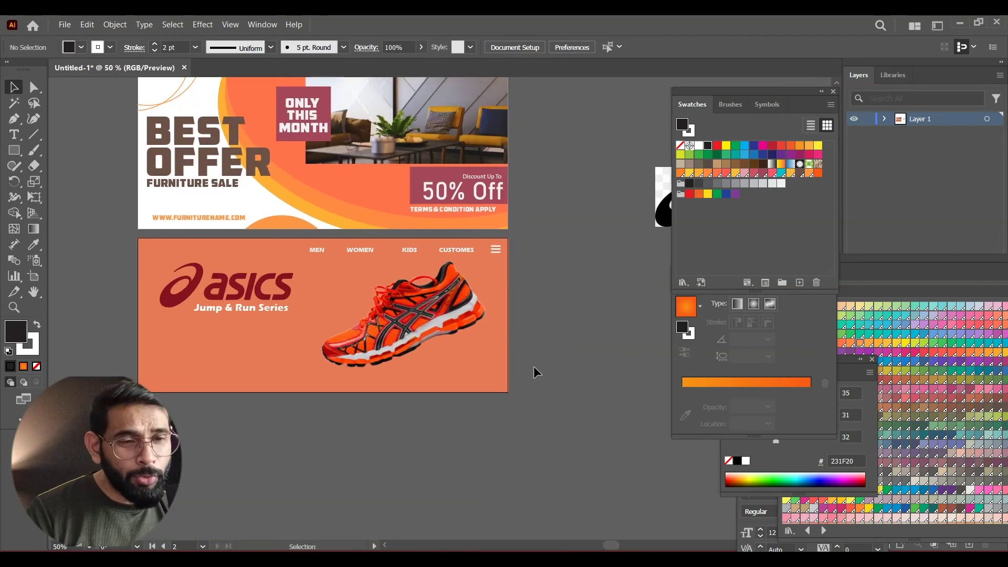
mouse_move(547, 335)
mouse_down()
mouse_move(561, 348)
mouse_move(605, 320)
mouse_up()
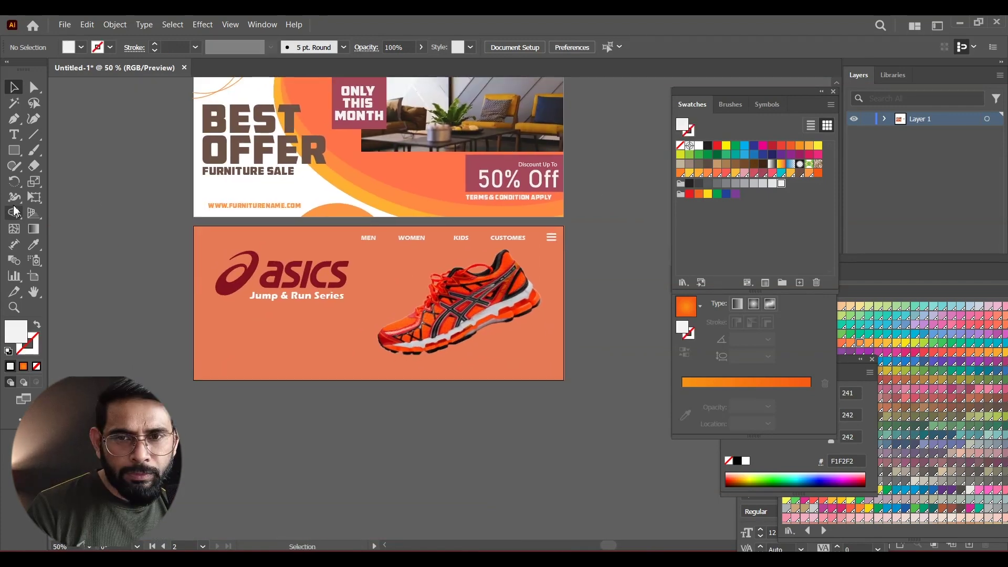
click(34, 134)
- Add an 'OVERVIEW' heading below the Jump & Run Series tagline
scroll(337, 402, up, 4)
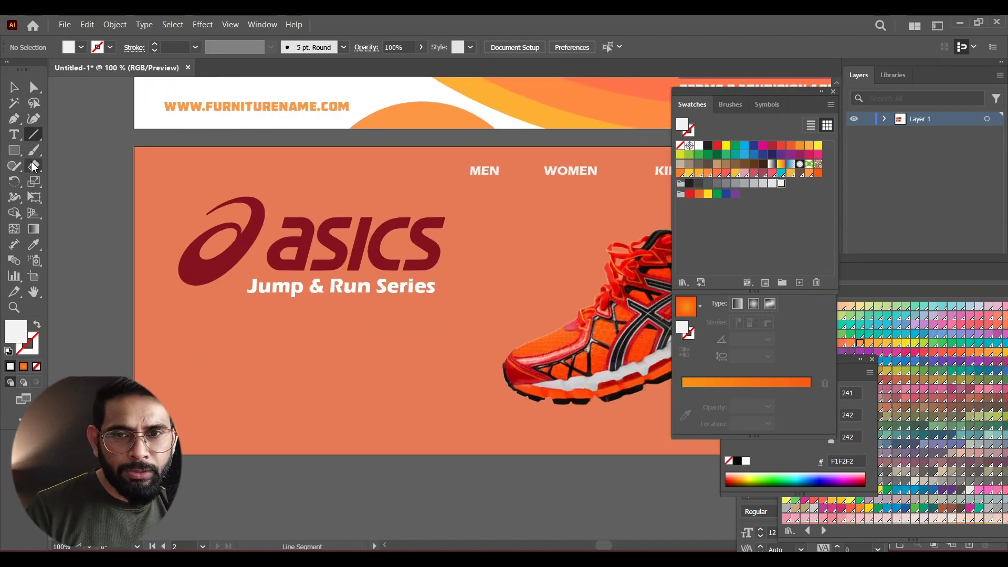
click(14, 134)
click(216, 332)
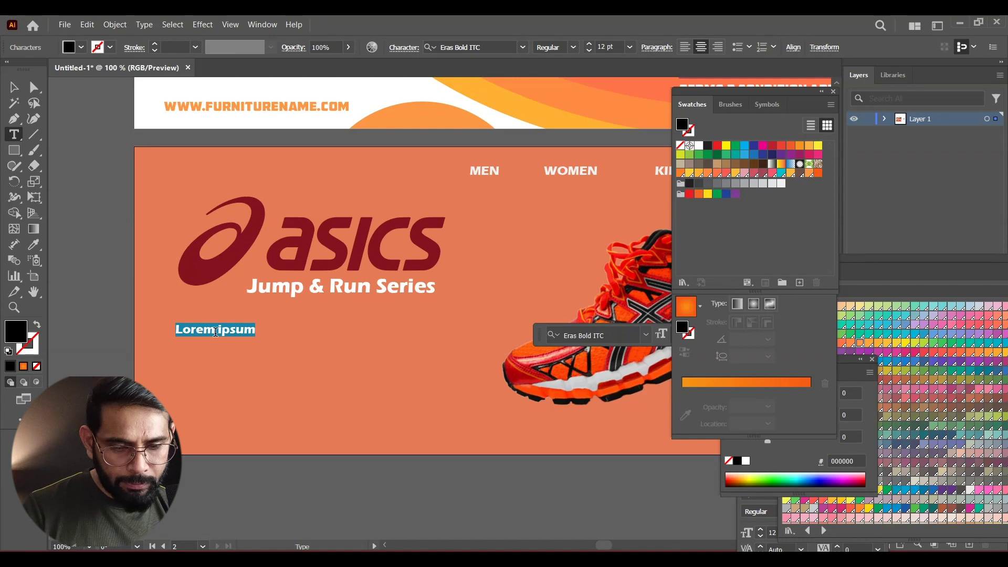
text(OVERVIEW)
key(Escape)
drag(228, 331, 282, 333)
- Draw an area-type paragraph frame set to Arial 6 pt
key(t)
drag(285, 369, 407, 415)
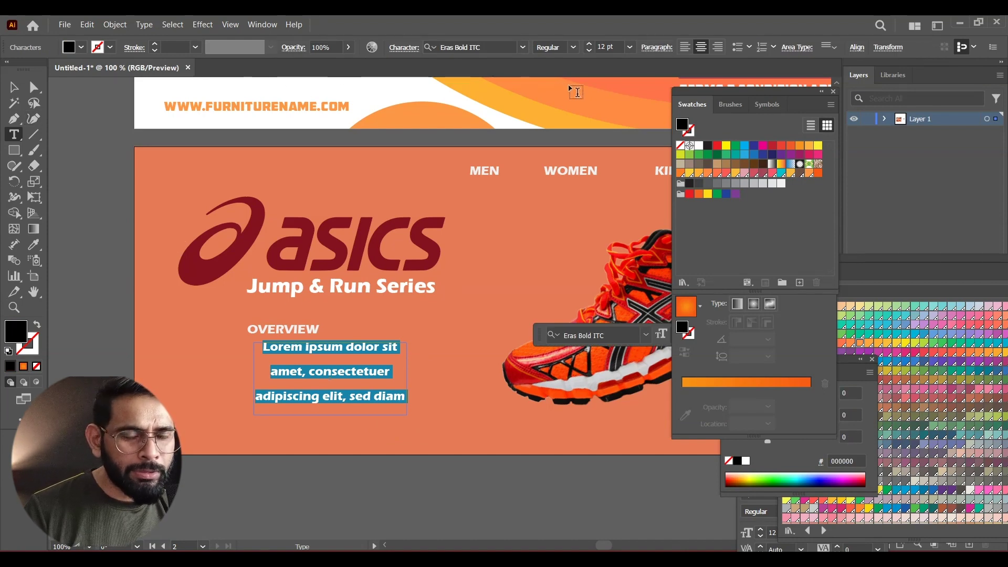
click(523, 47)
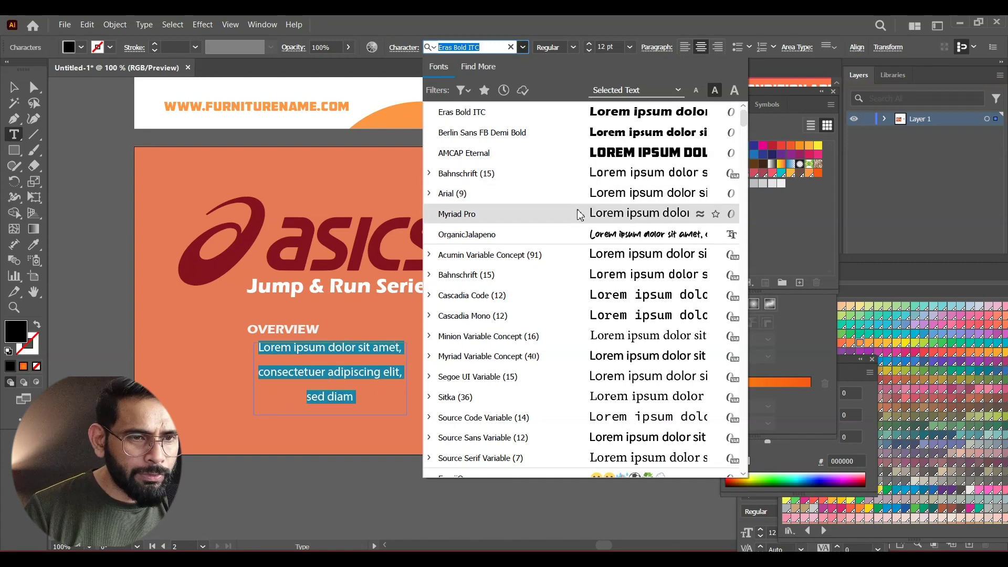
click(578, 198)
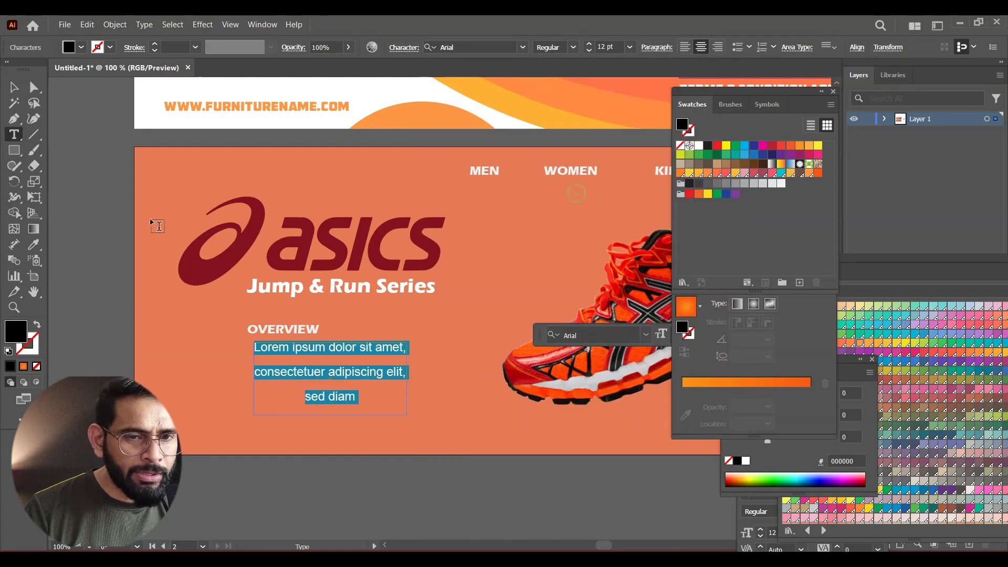
click(630, 47)
click(649, 92)
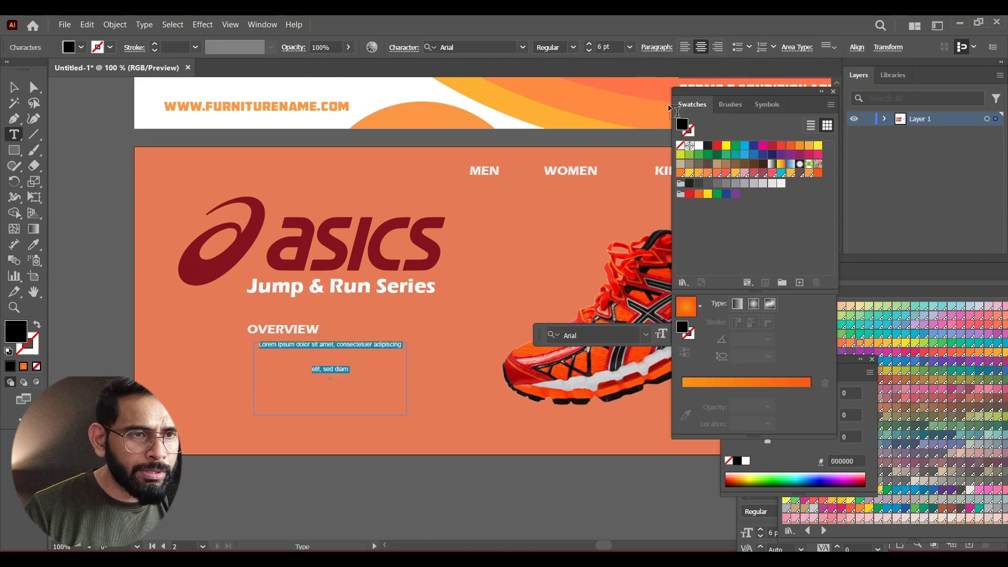
click(16, 89)
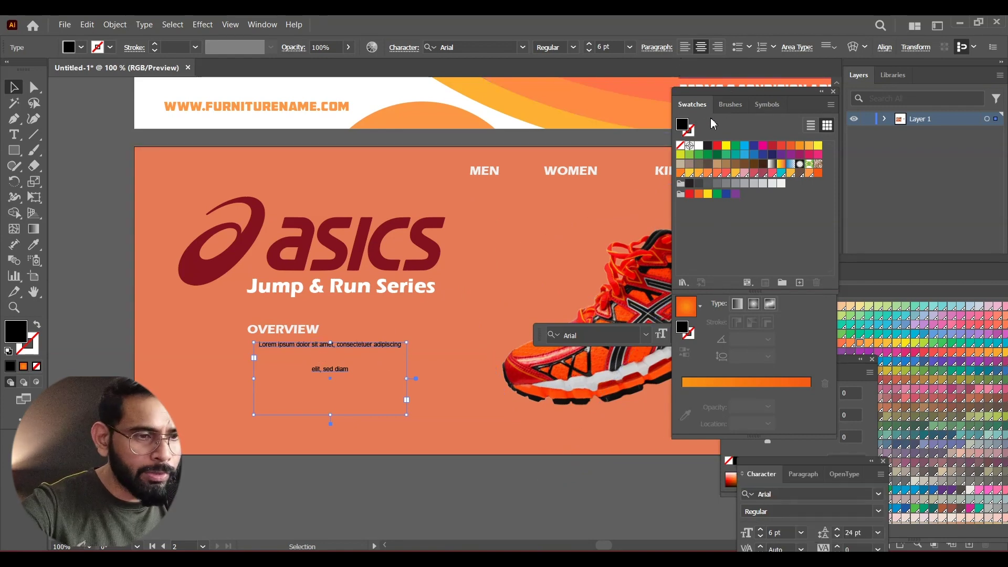
- Set the paragraph leading to 7 pt and fill the frame with pasted lorem ipsum filler
key(ctrl+t)
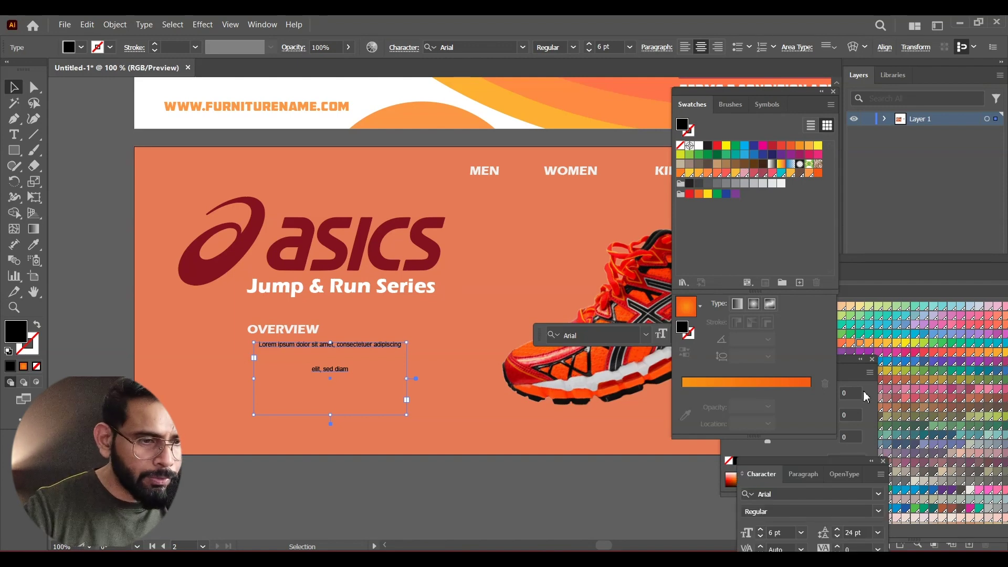
drag(850, 462, 746, 188)
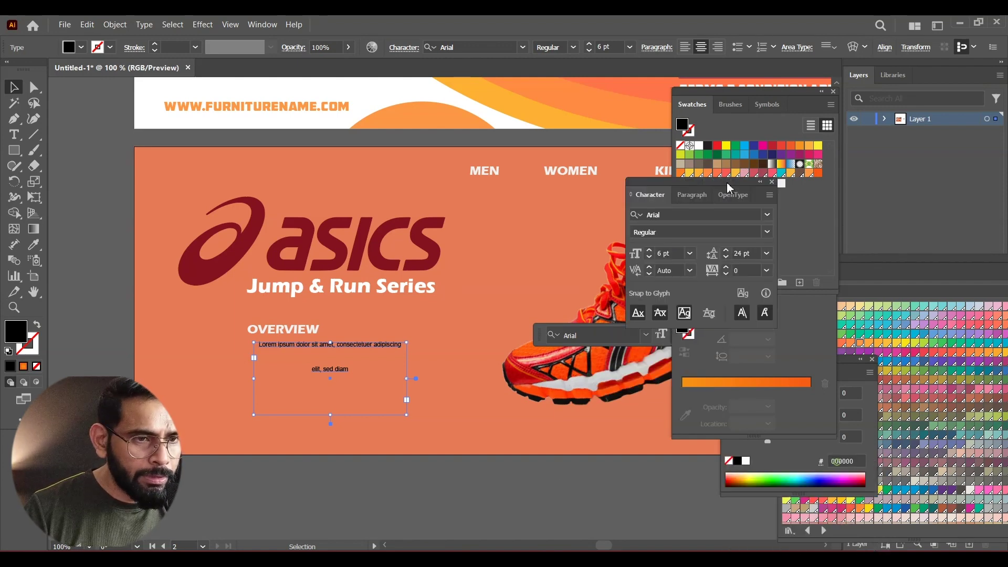
click(775, 260)
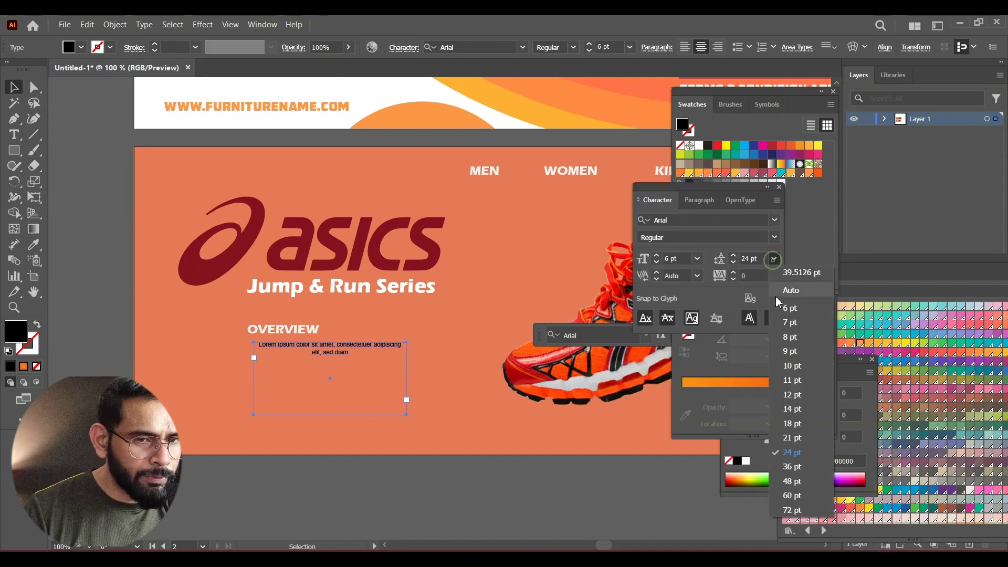
click(800, 322)
click(366, 377)
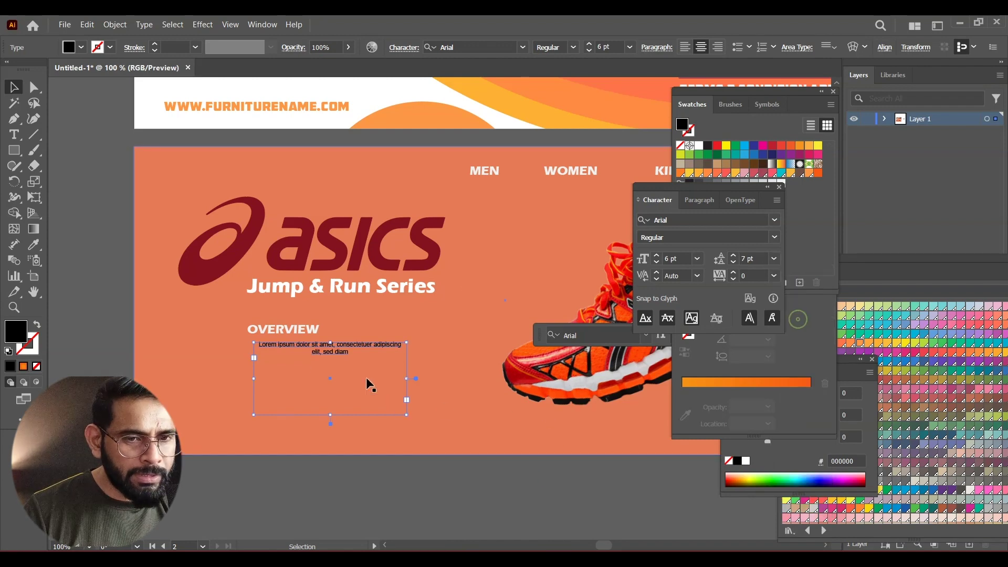
double_click(353, 351)
key(ctrl+a)
key(ctrl+c)
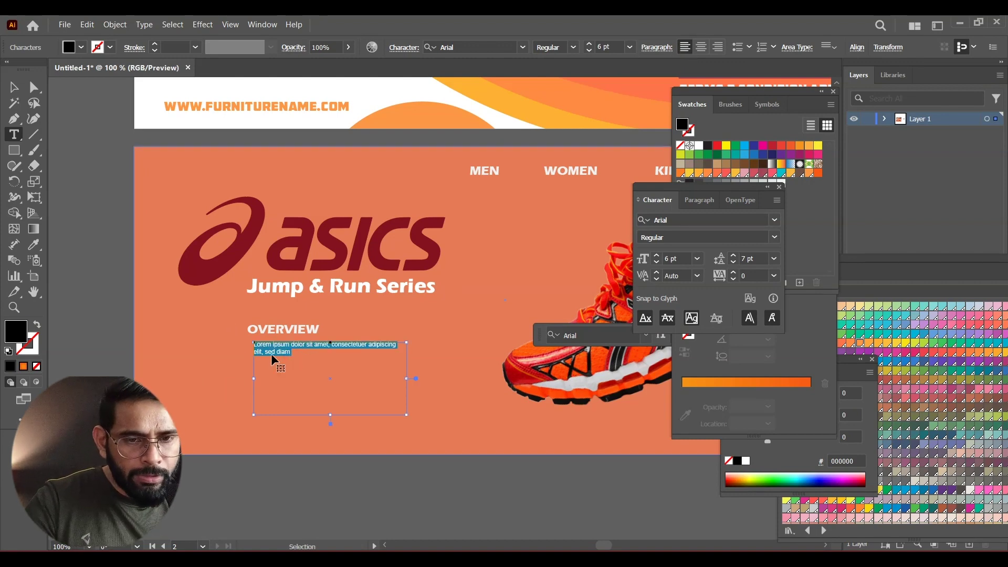
key(Escape)
key(ctrl+v)
key(ctrl+v)
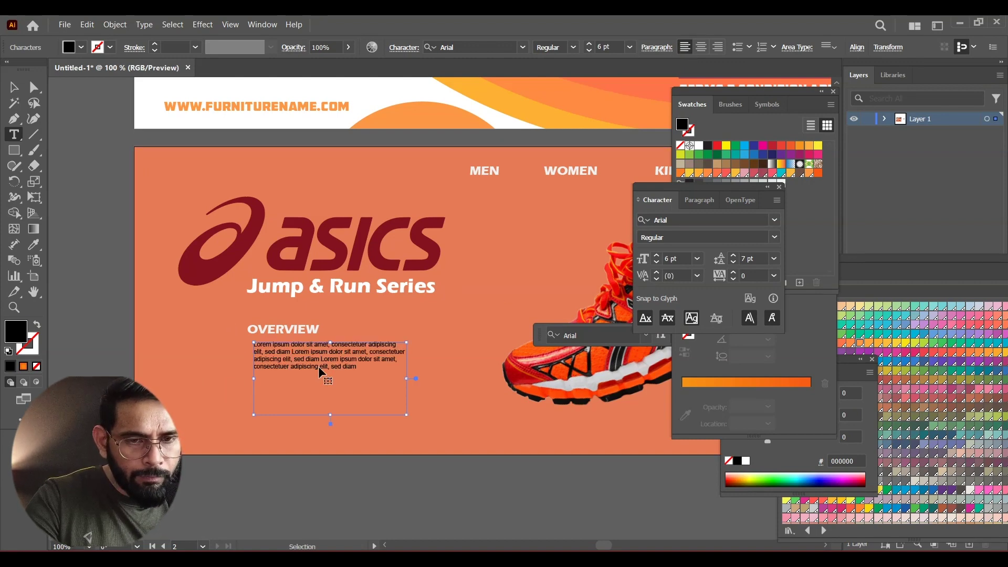
key(ctrl+v)
key(ctrl+v)
key(ctrl+v)
key(Escape)
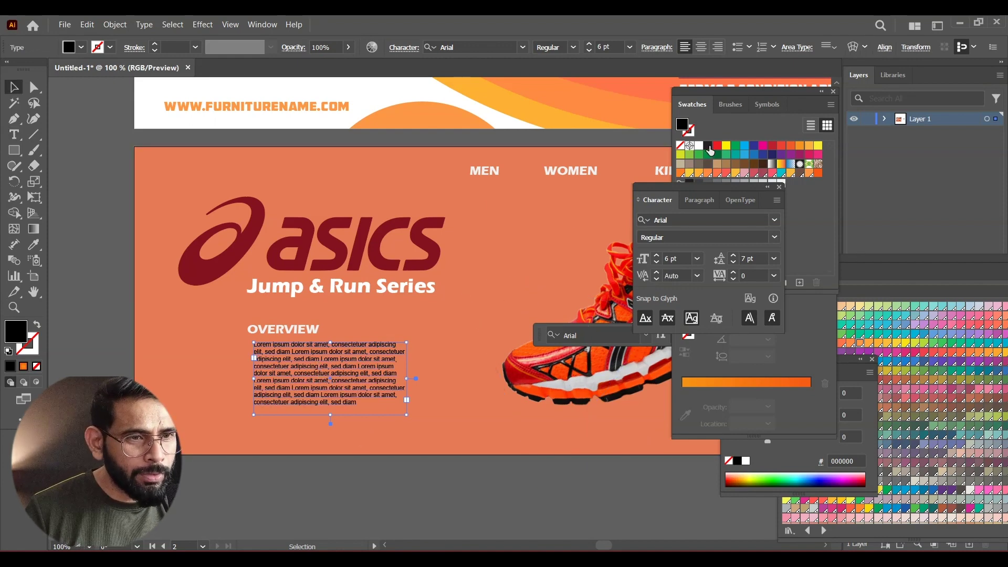
- Make the paragraph text white and align it left with the OVERVIEW heading
click(699, 146)
click(490, 467)
drag(269, 352, 264, 353)
click(475, 479)
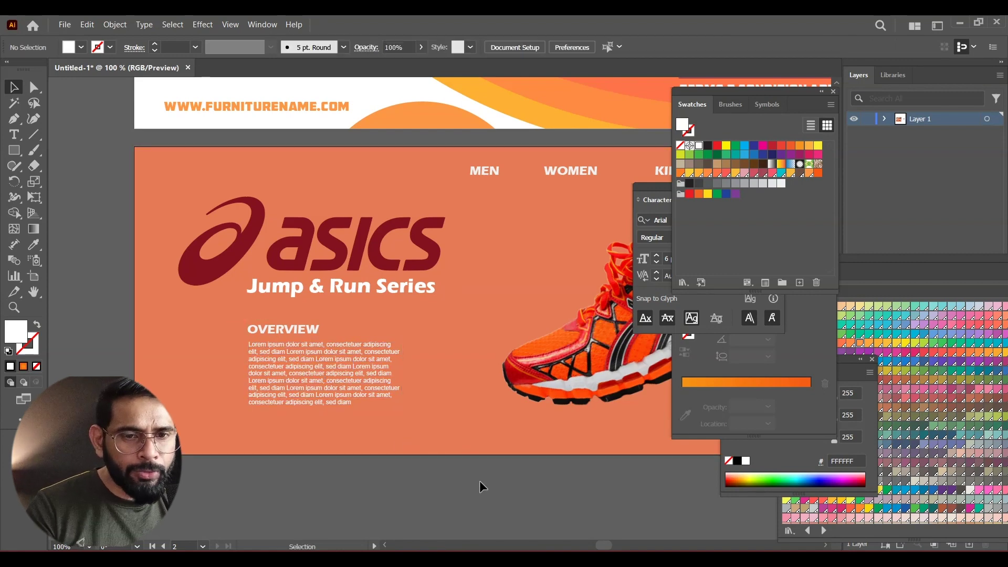
scroll(468, 409, down, 1)
mouse_move(469, 405)
mouse_down()
mouse_move(469, 379)
mouse_move(504, 445)
mouse_up()
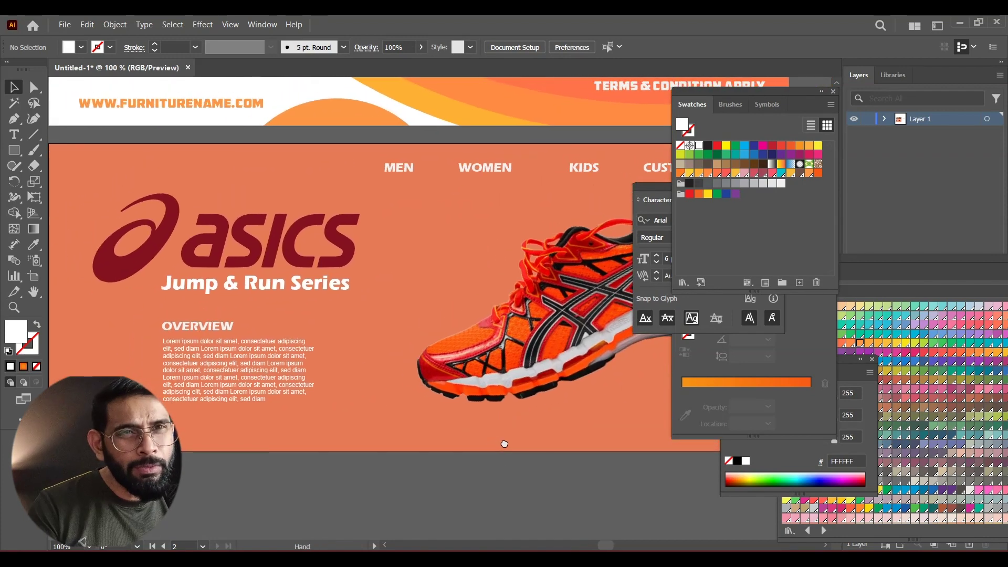
drag(505, 442, 550, 397)
click(102, 163)
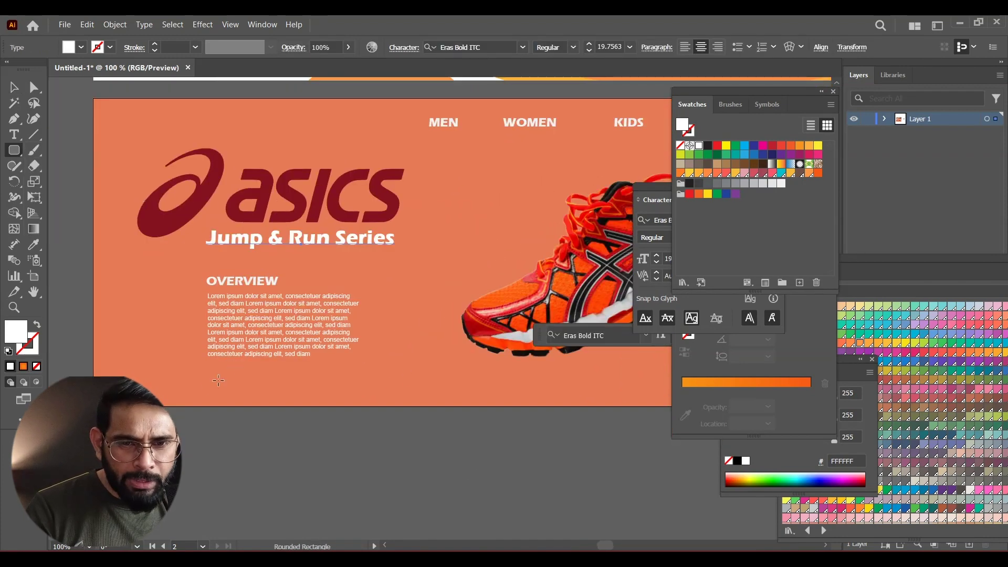
- Draw a rounded button below the paragraph and fill it with a brown DIC swatch
drag(206, 377, 353, 395)
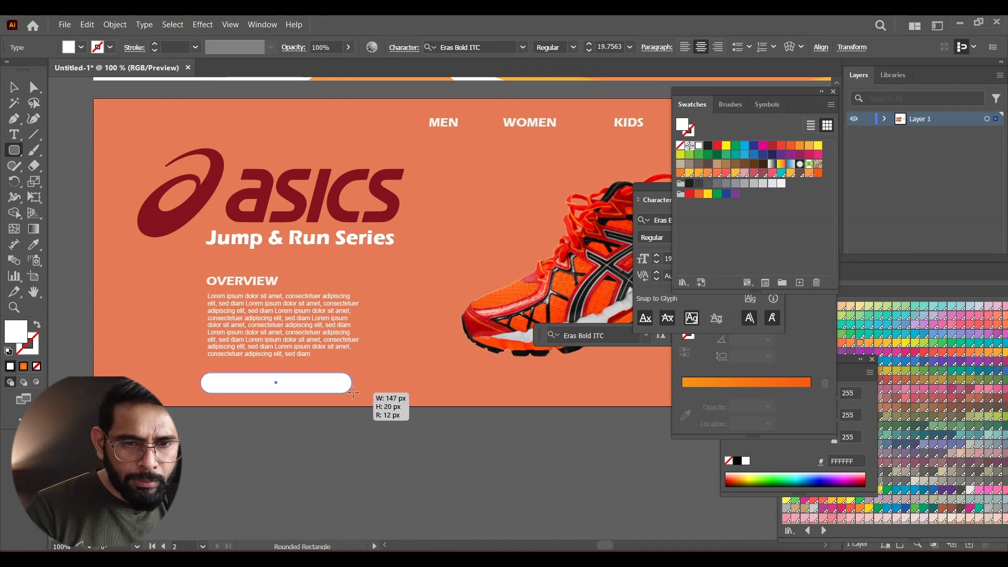
drag(353, 395, 353, 395)
click(14, 88)
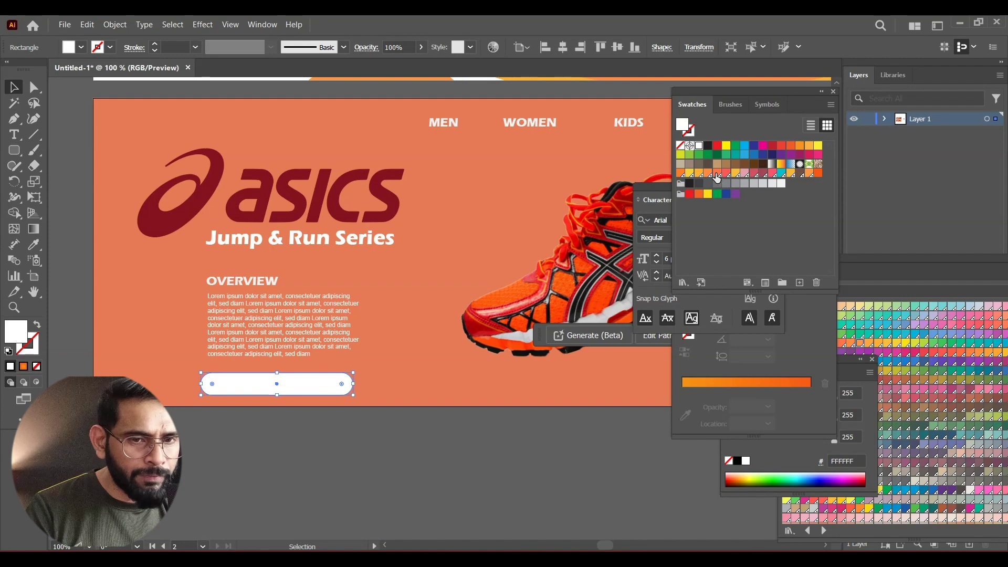
click(717, 175)
click(727, 175)
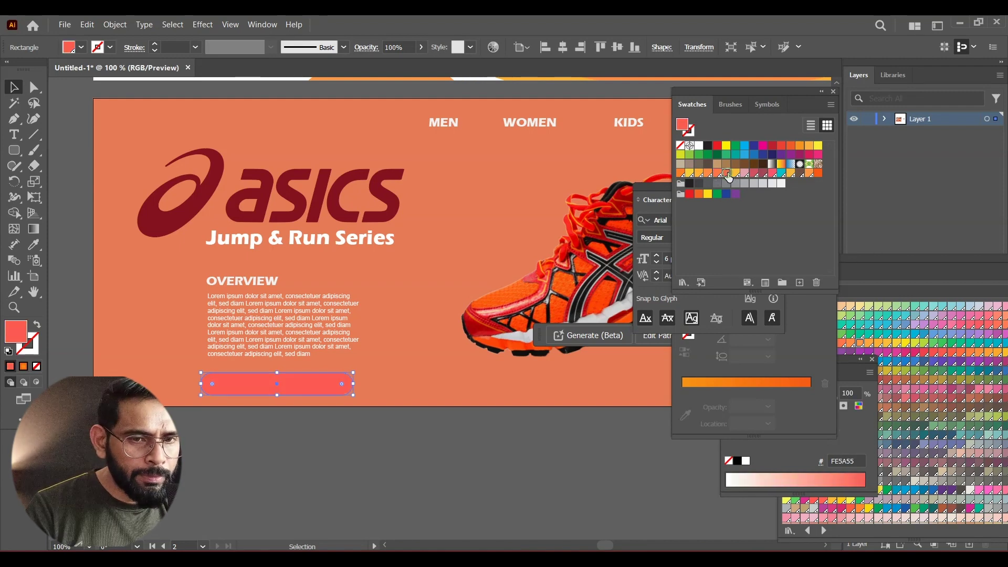
click(915, 353)
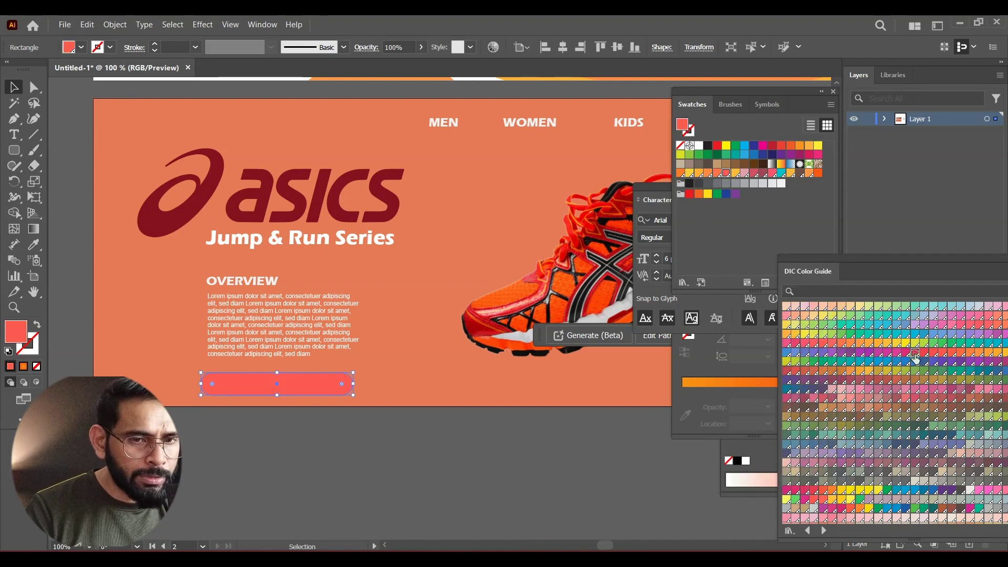
click(850, 463)
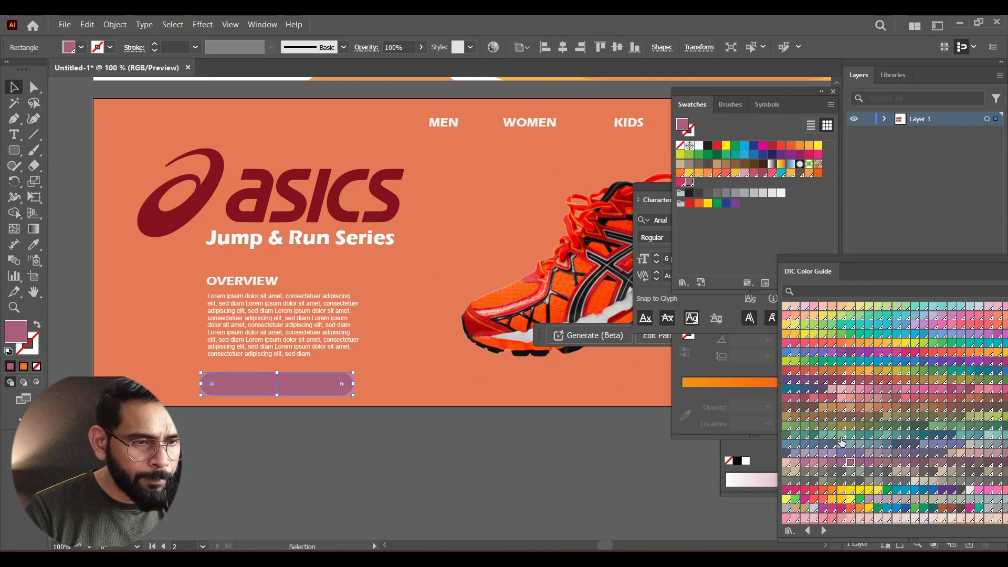
click(813, 409)
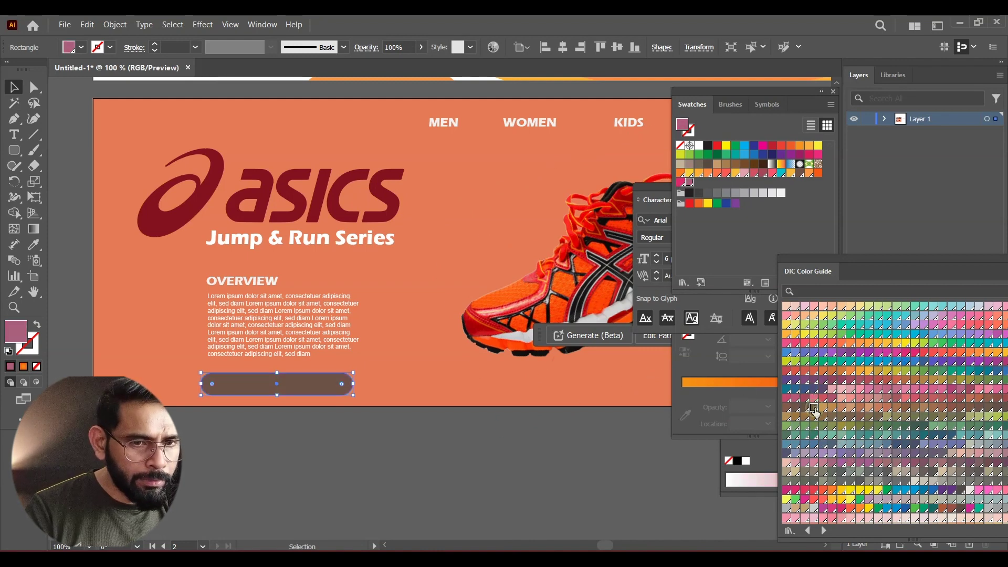
click(521, 417)
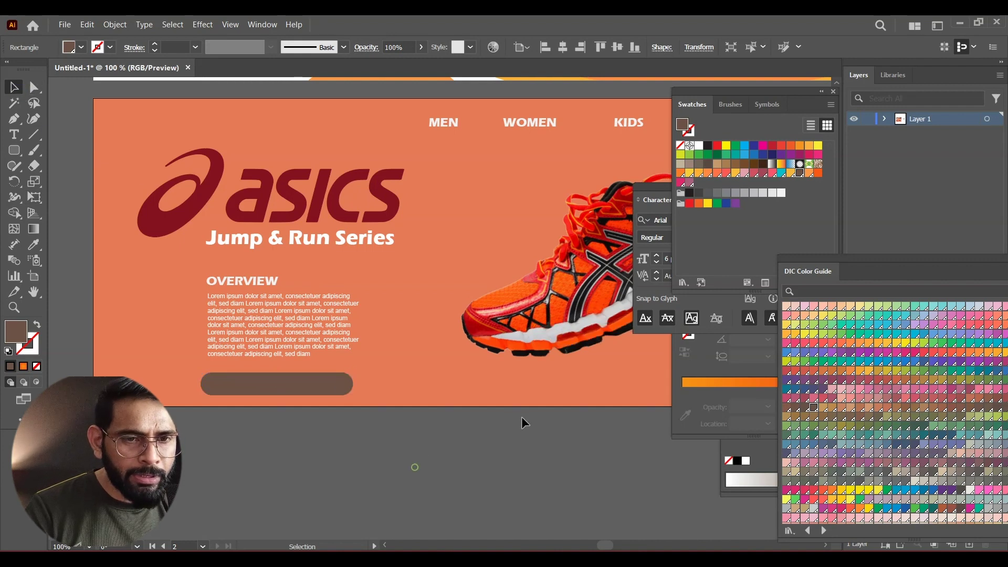
drag(522, 417, 504, 389)
- Type 'PURCHASE NOW' inside the button and fit it in place
click(17, 137)
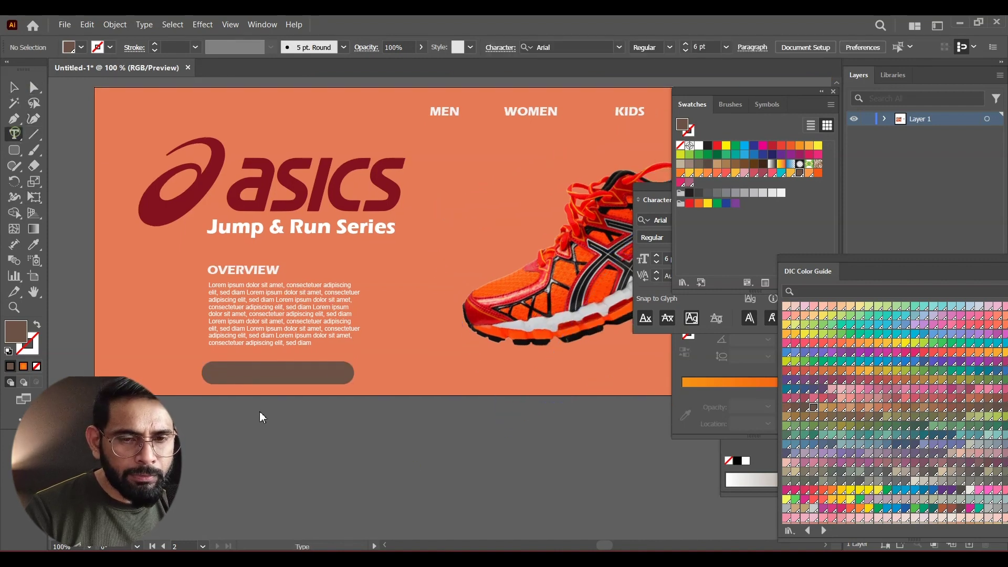
click(226, 371)
text(PURCHASE NOW)
drag(336, 353, 338, 355)
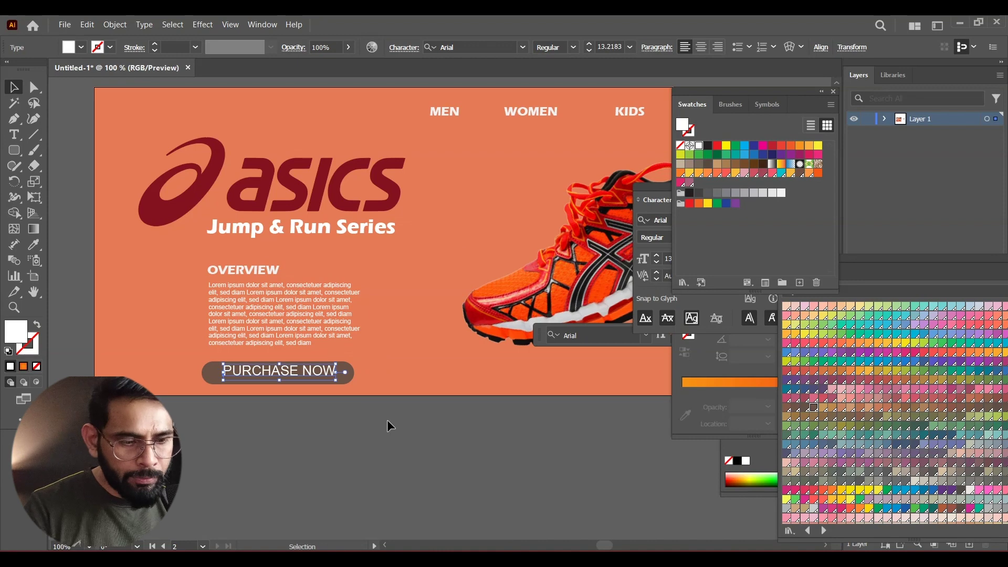
key(Up)
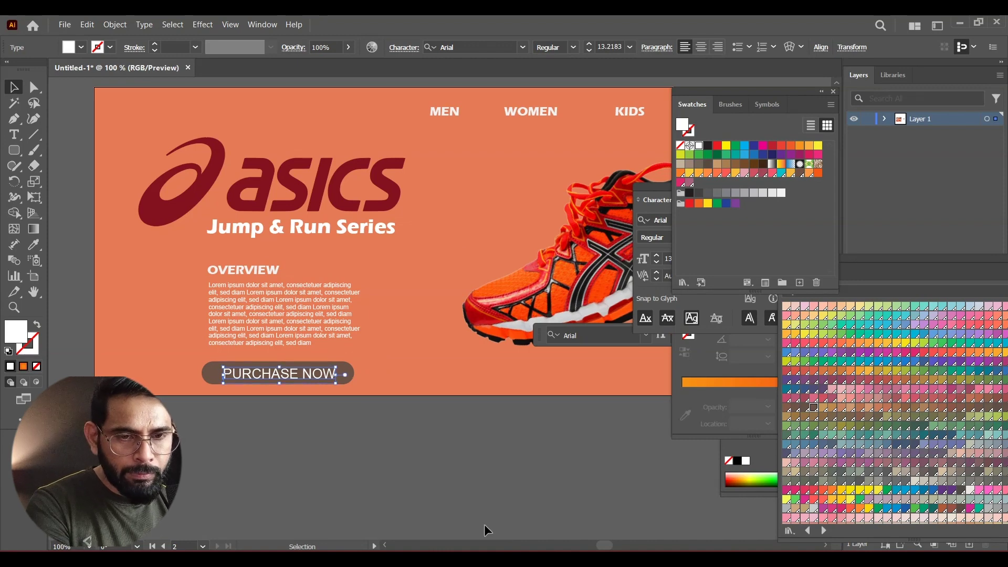
scroll(485, 524, down, 1)
drag(342, 355, 323, 355)
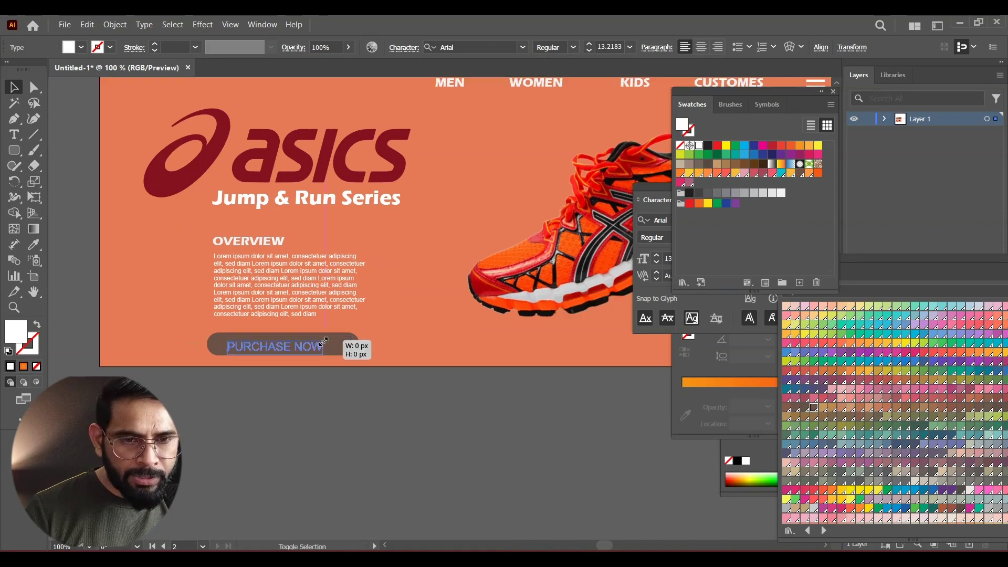
- Set the PURCHASE NOW text's tracking to 200
click(657, 200)
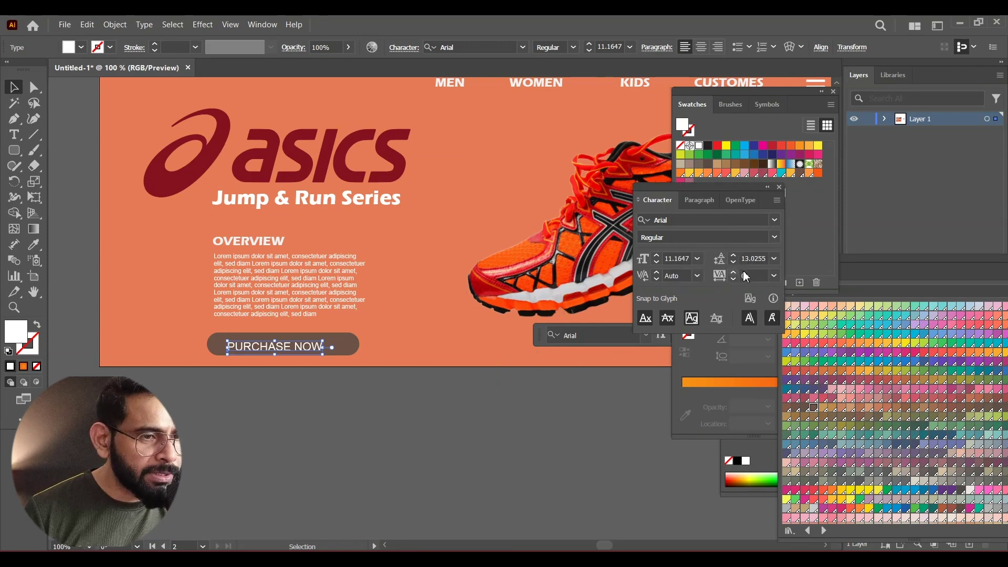
click(775, 278)
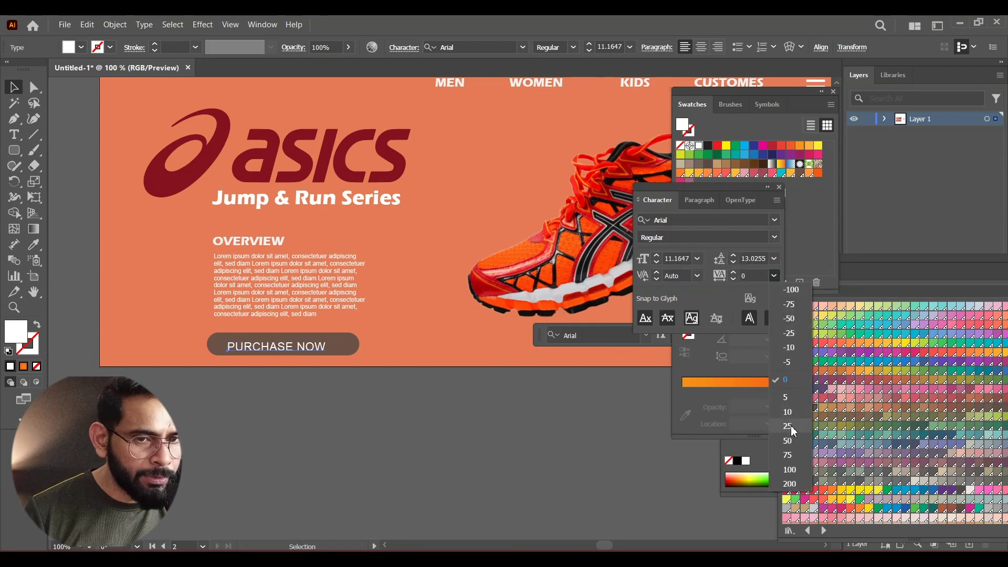
click(790, 483)
click(414, 448)
mouse_move(363, 410)
mouse_down()
mouse_move(464, 409)
mouse_move(363, 466)
mouse_move(328, 434)
mouse_move(419, 424)
mouse_move(484, 451)
mouse_up()
key(backslash)
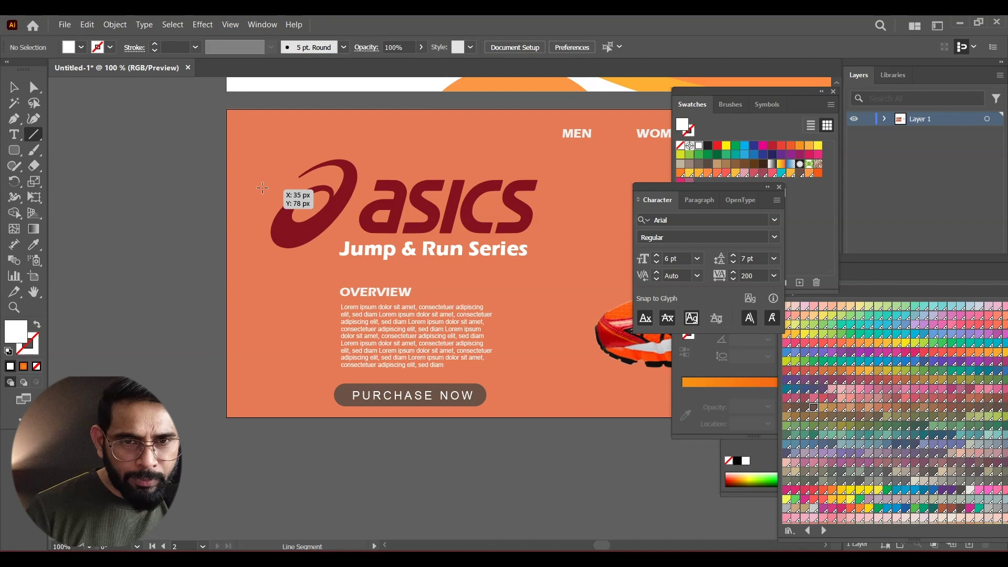
- Draw a short white vertical line at the banner's left edge
drag(252, 164, 252, 257)
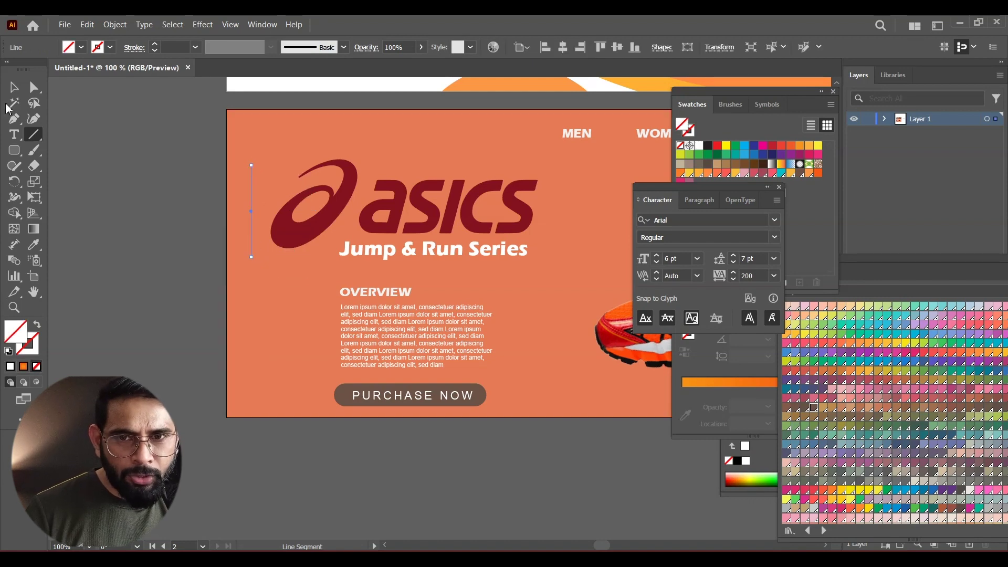
key(v)
click(9, 352)
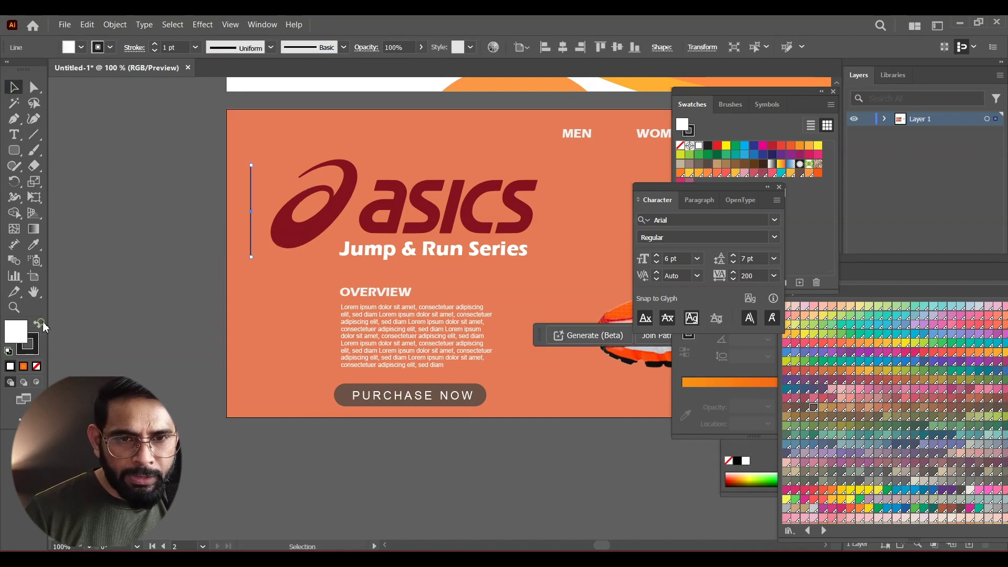
drag(249, 202, 245, 187)
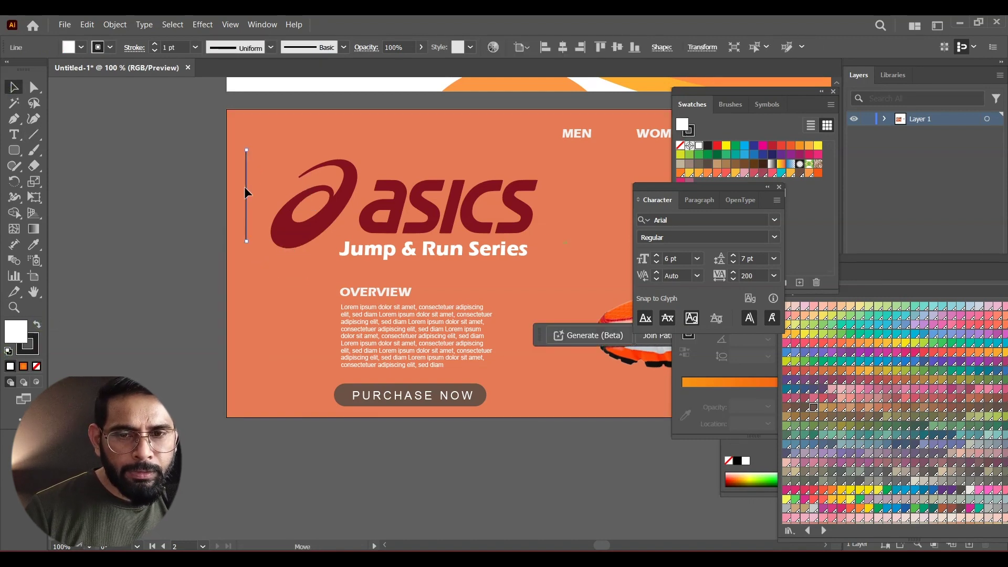
click(37, 324)
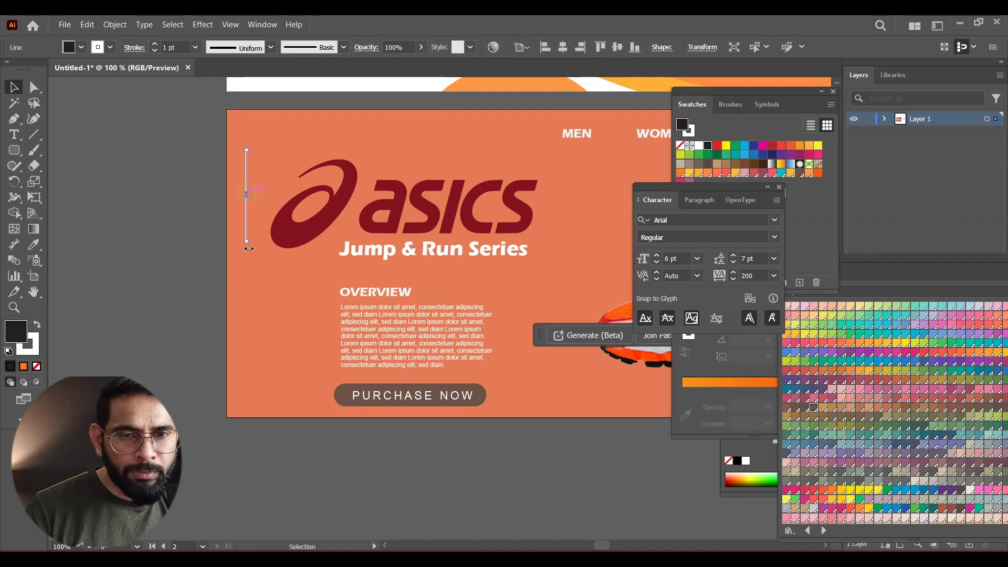
drag(247, 238, 243, 223)
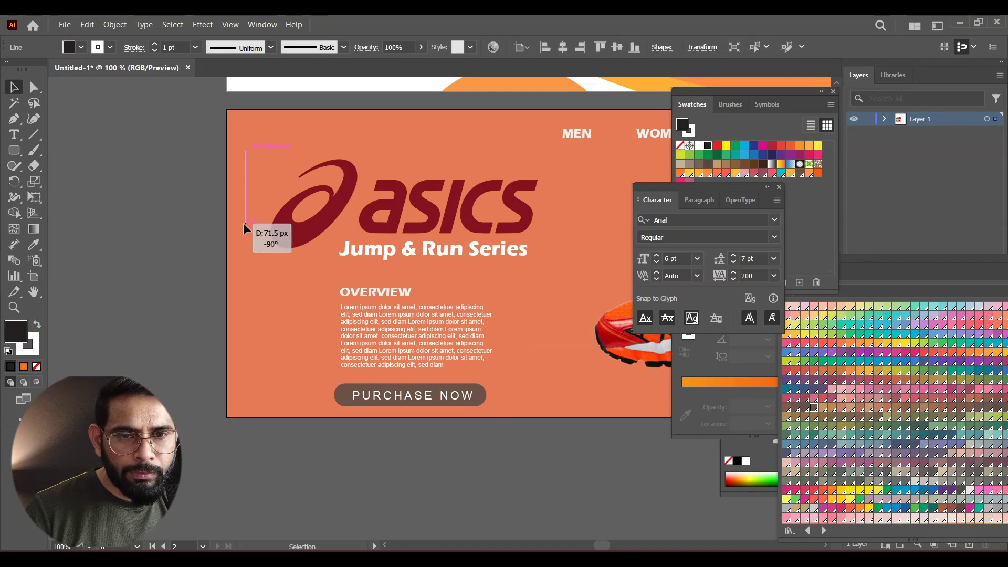
- Alt-drag a copy of the line lower on the edge and draw an 18×18 circle
drag(245, 182, 245, 340)
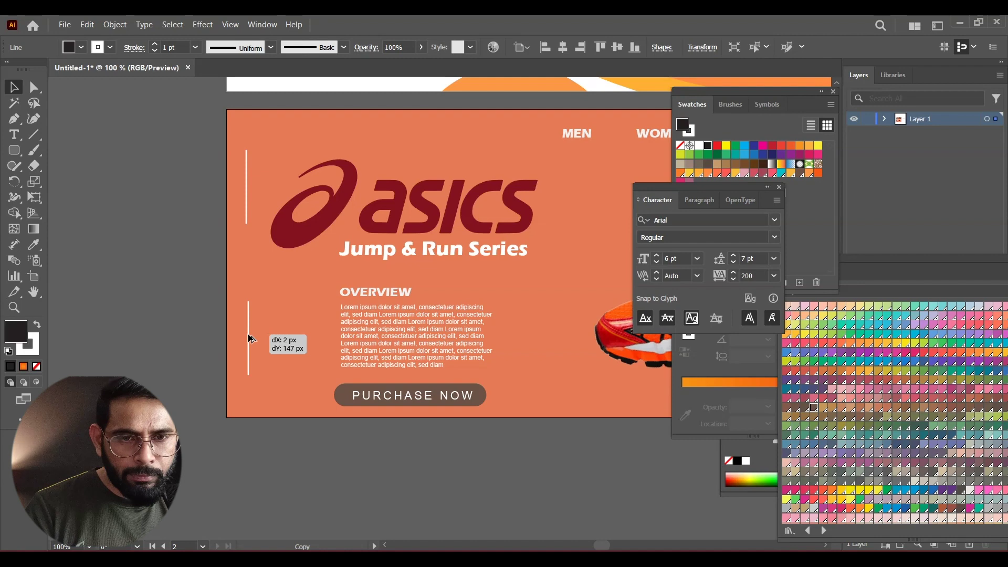
drag(245, 340, 246, 341)
click(279, 441)
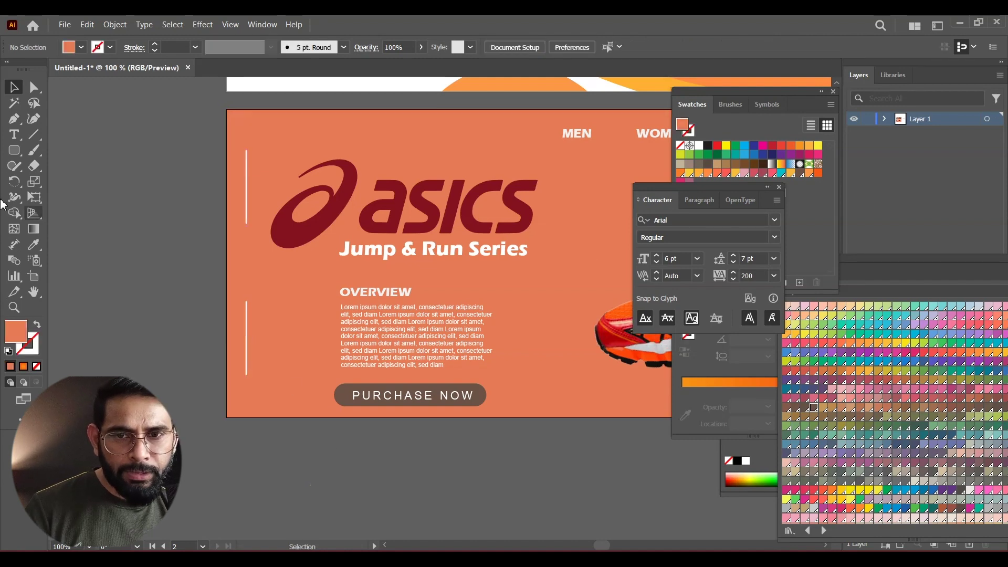
drag(14, 153, 68, 181)
drag(91, 222, 100, 232)
- Move the 18×18 circle between the two white lines and fill it light grey
key(v)
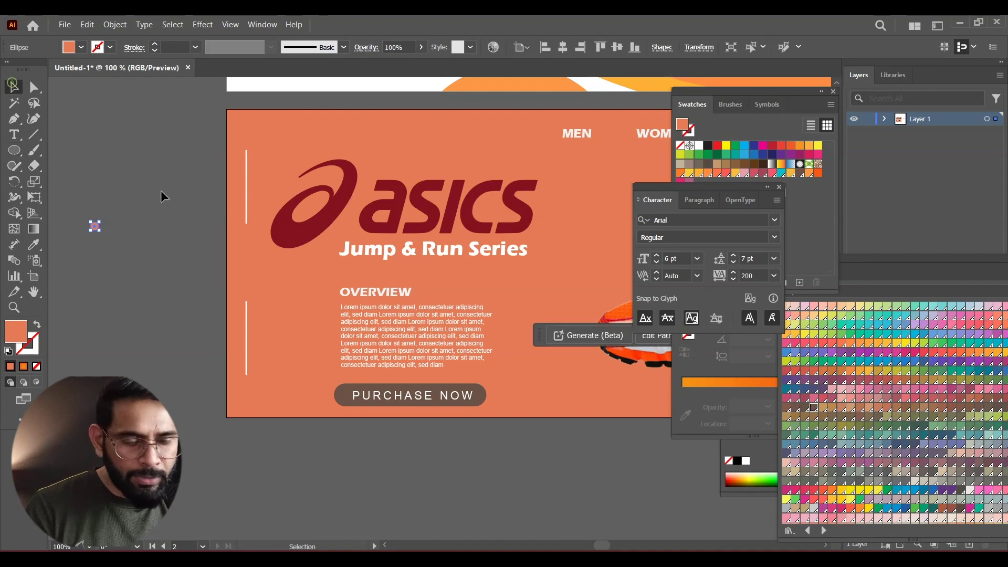
key(ctrl+plus)
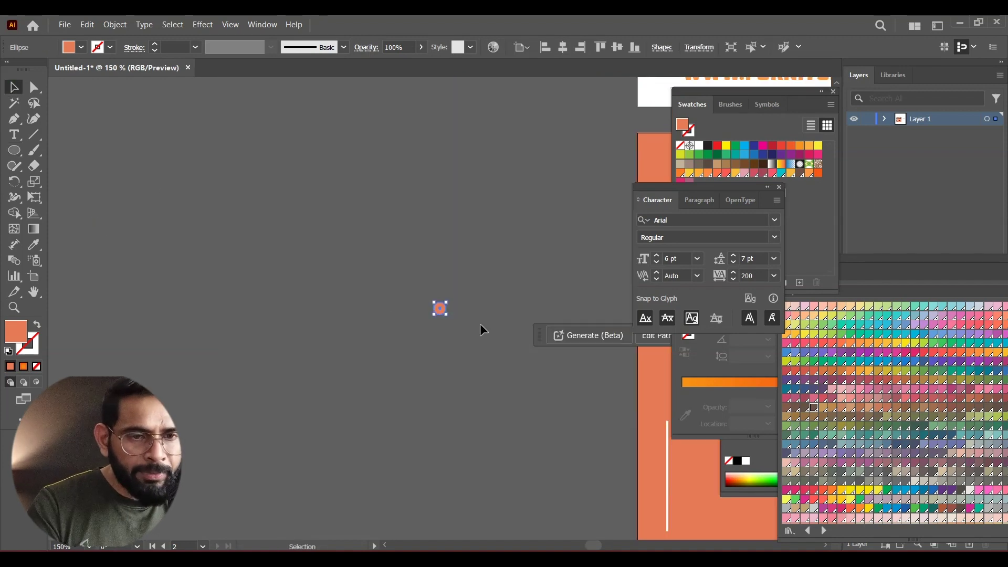
drag(96, 282, 363, 310)
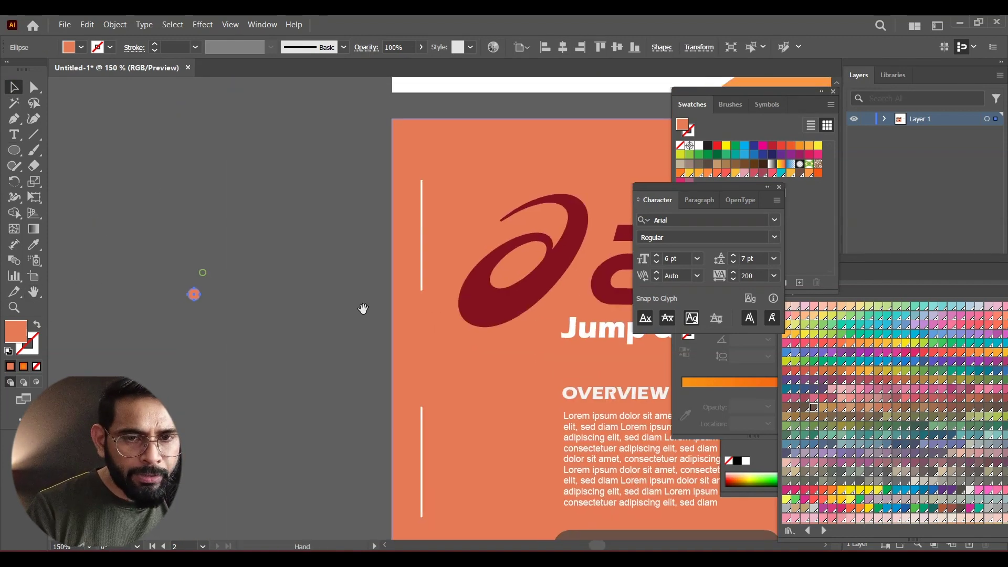
drag(194, 294, 421, 312)
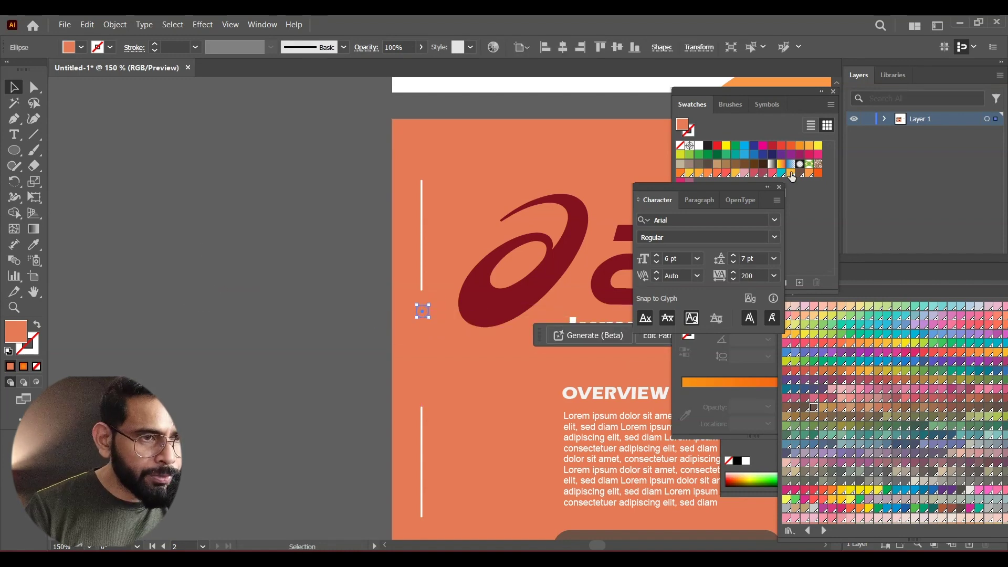
drag(733, 195, 764, 285)
click(763, 193)
click(392, 295)
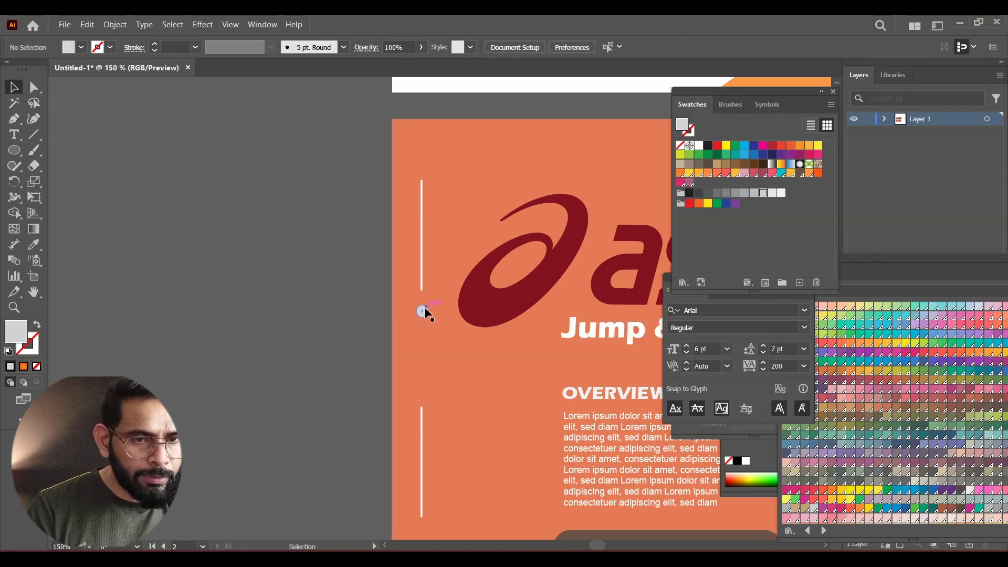
- Alt-drag copies of the grey dot into a column between the lines
drag(423, 311, 422, 333)
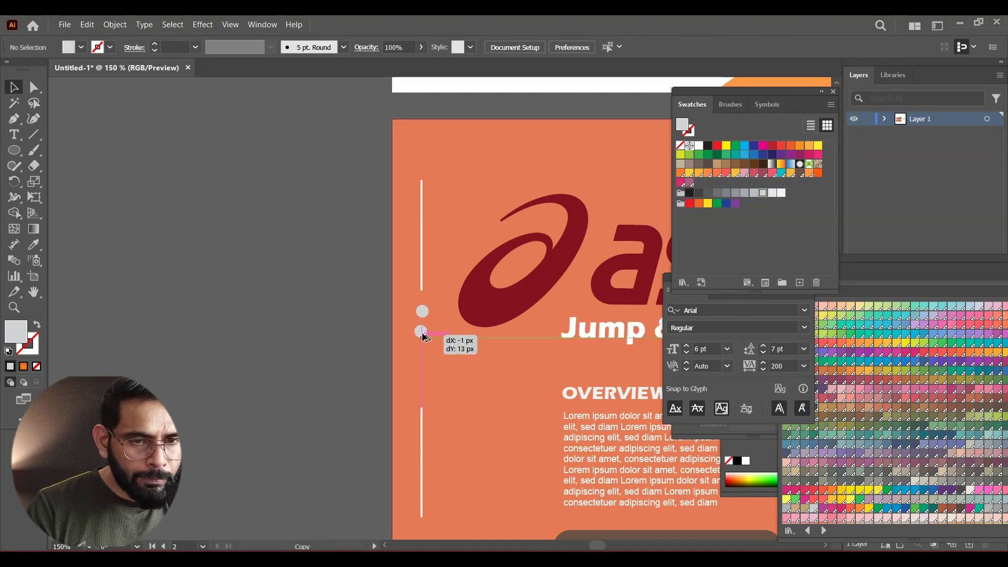
drag(425, 334, 424, 332)
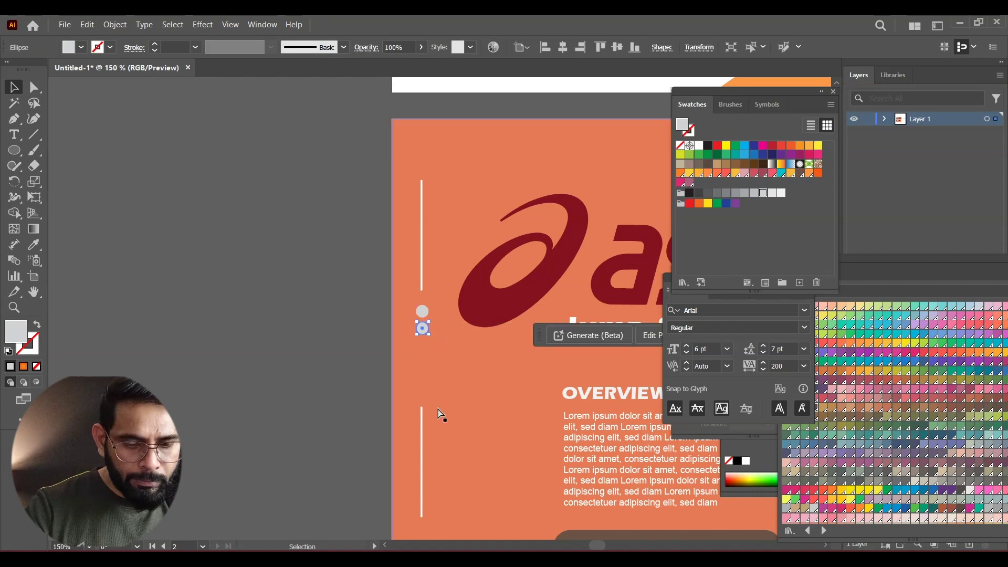
click(405, 404)
click(418, 425)
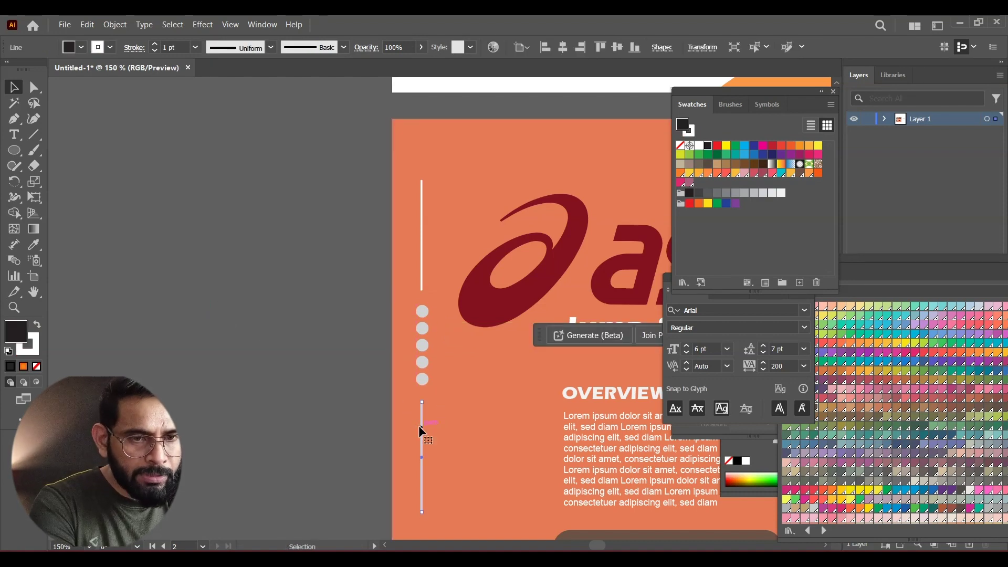
click(225, 277)
drag(504, 292, 436, 274)
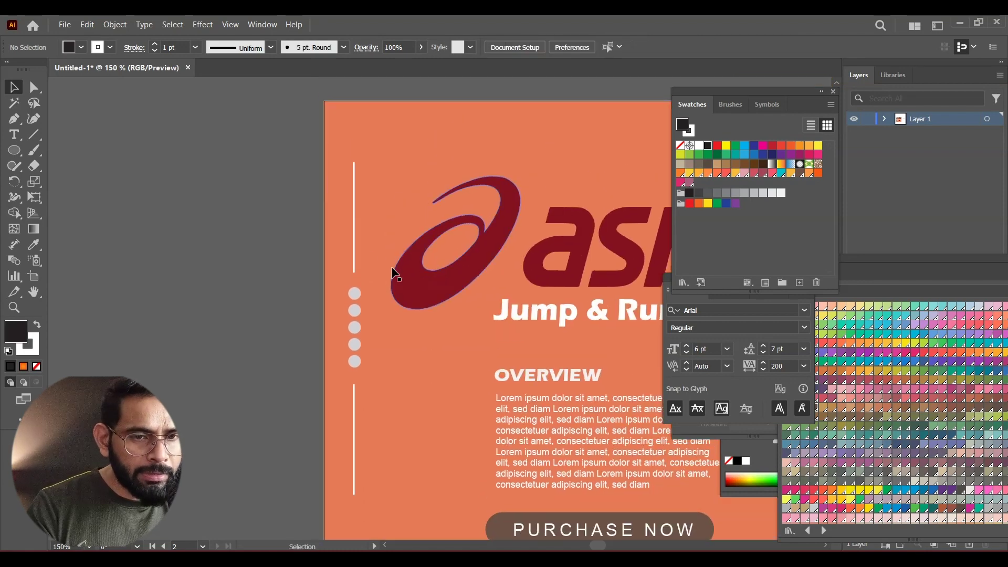
- Give the middle dot a dark grey swatch fill
click(362, 324)
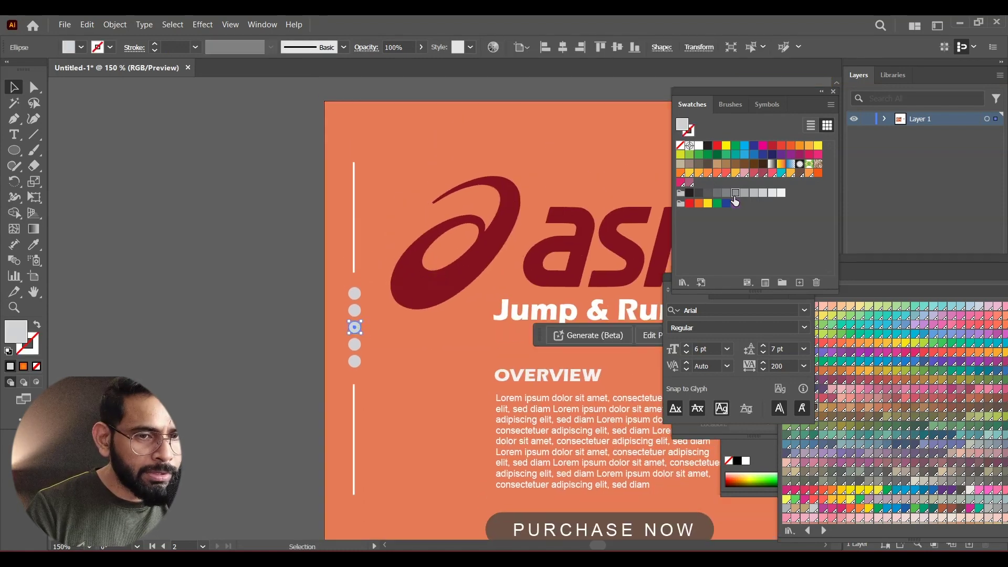
click(735, 194)
click(701, 193)
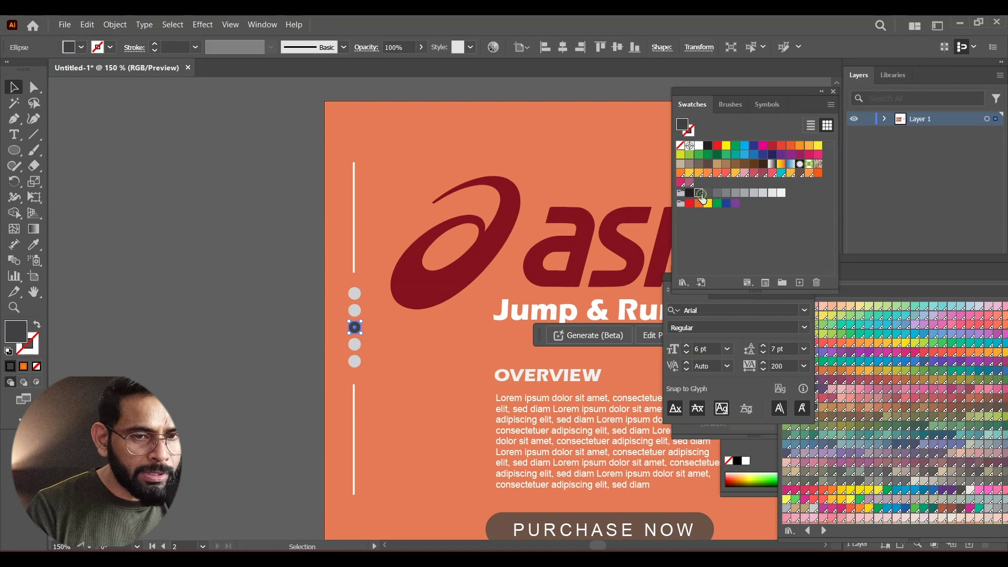
click(230, 251)
key(ctrl+minus)
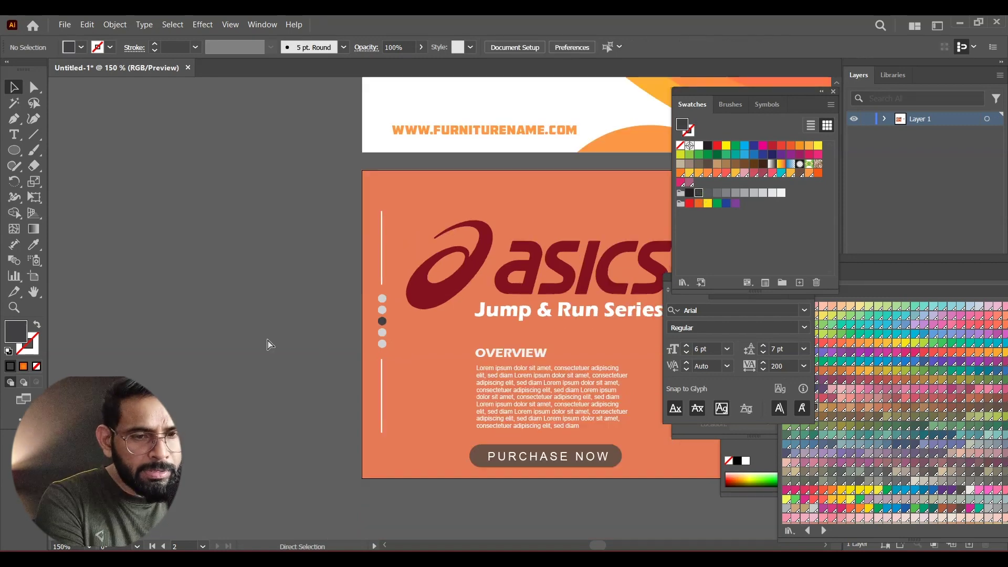
key(ctrl+minus)
mouse_move(548, 378)
mouse_down()
mouse_move(326, 385)
mouse_move(264, 357)
mouse_up()
key(t)
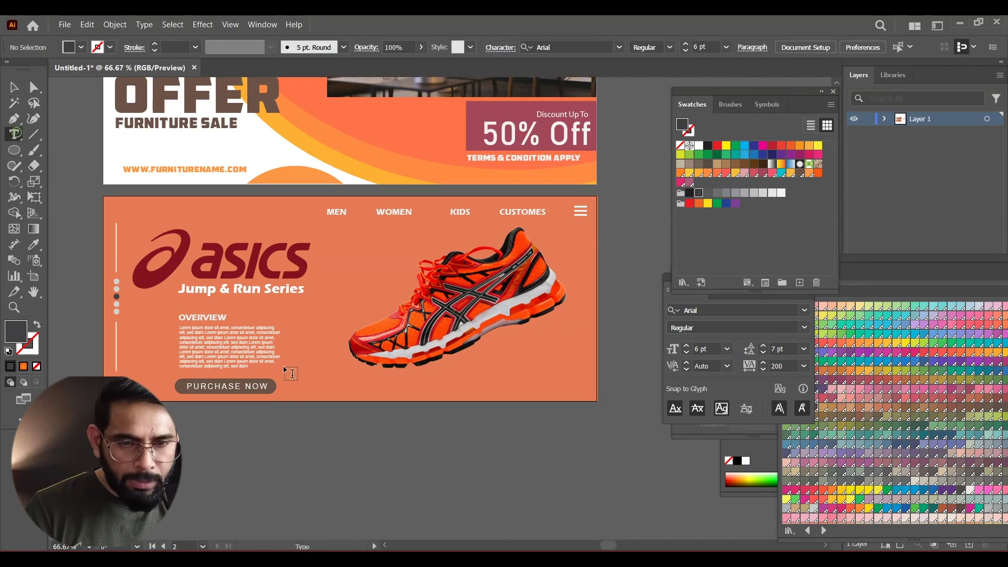
click(300, 384)
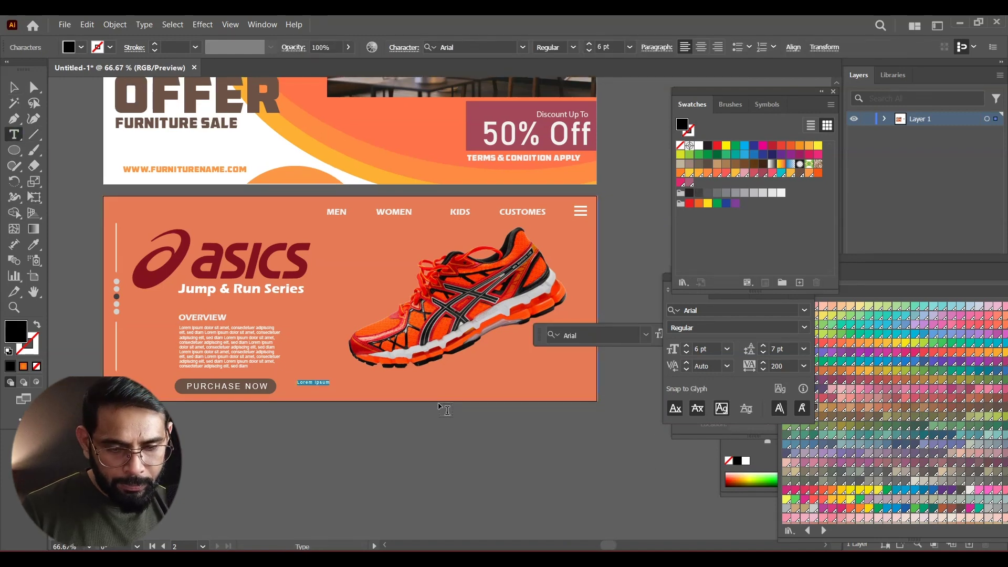
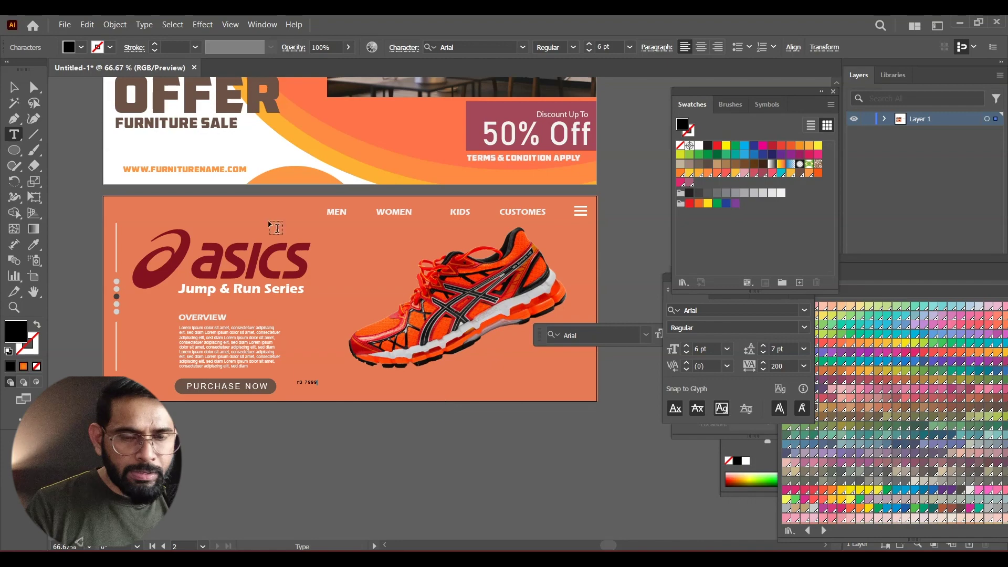
- Edit the price to read 'Rs. 7,999 /-' and move it beside the purchase button
key(ctrl+plus)
key(ctrl+plus)
key(ctrl+plus)
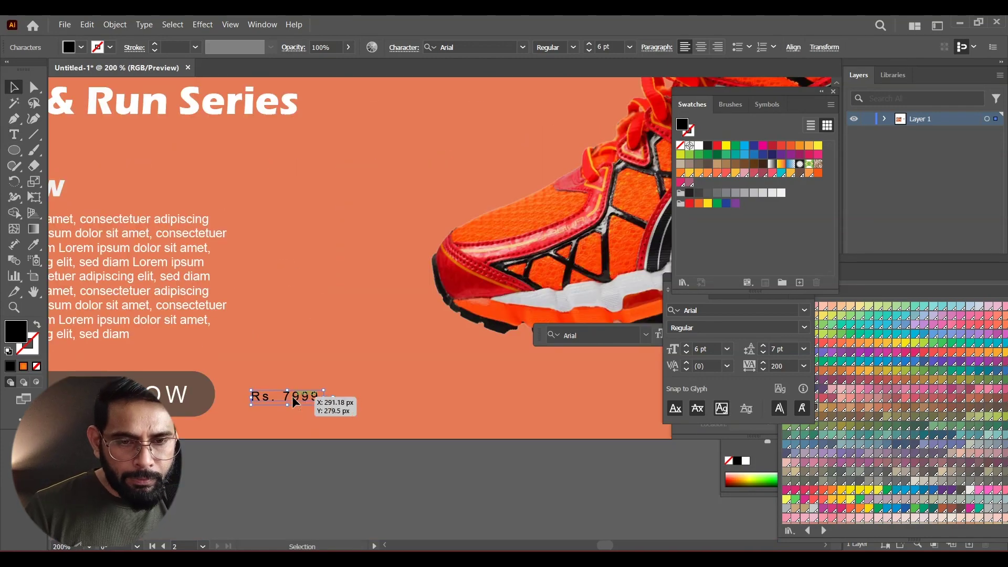
double_click(315, 400)
key(ctrl+a)
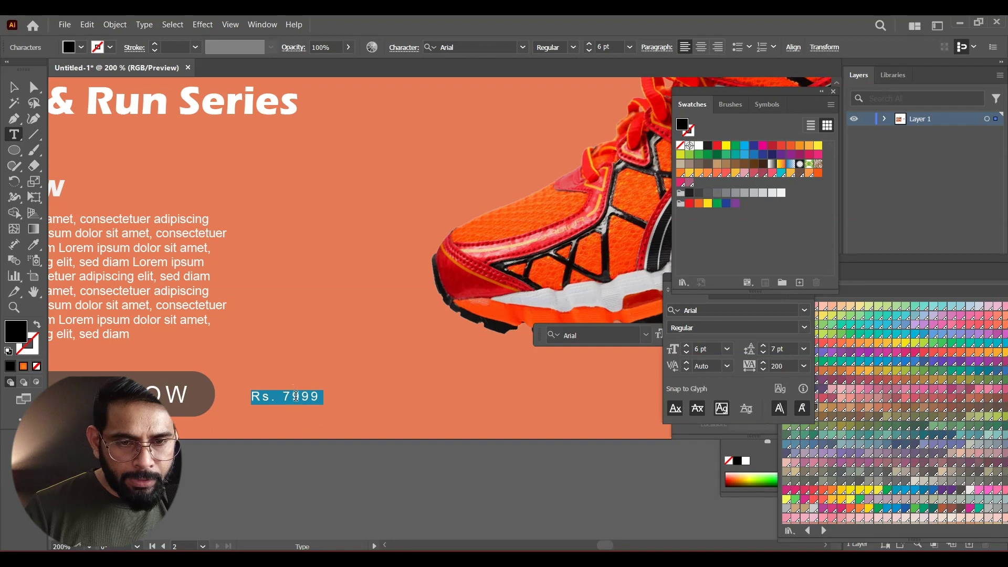
click(312, 400)
text(,)
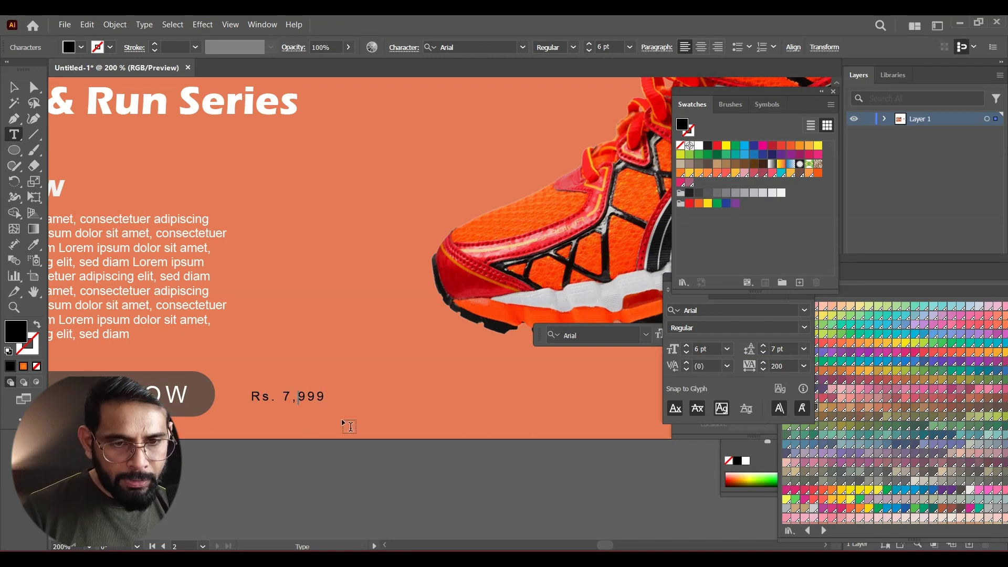
click(327, 393)
text(/-)
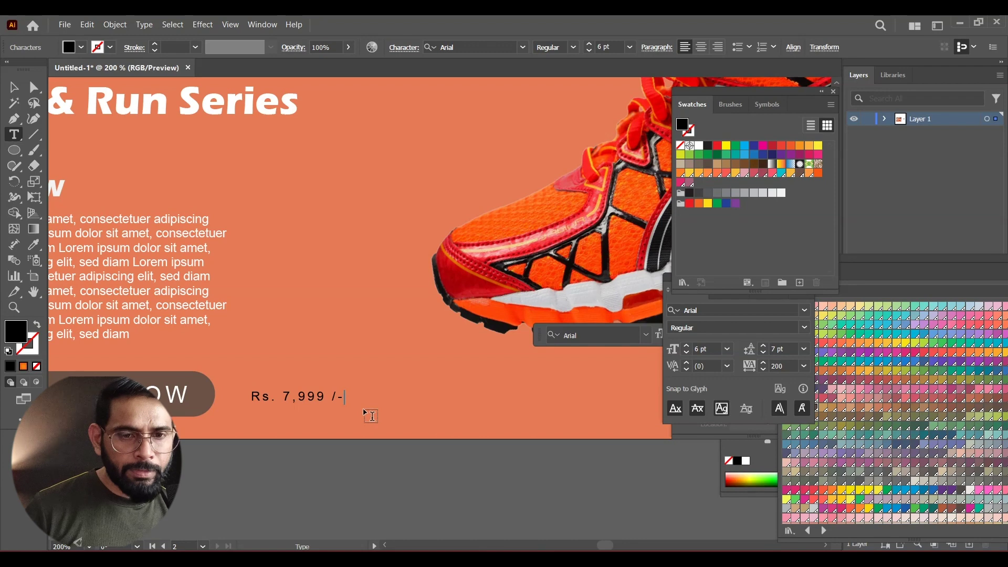
click(13, 87)
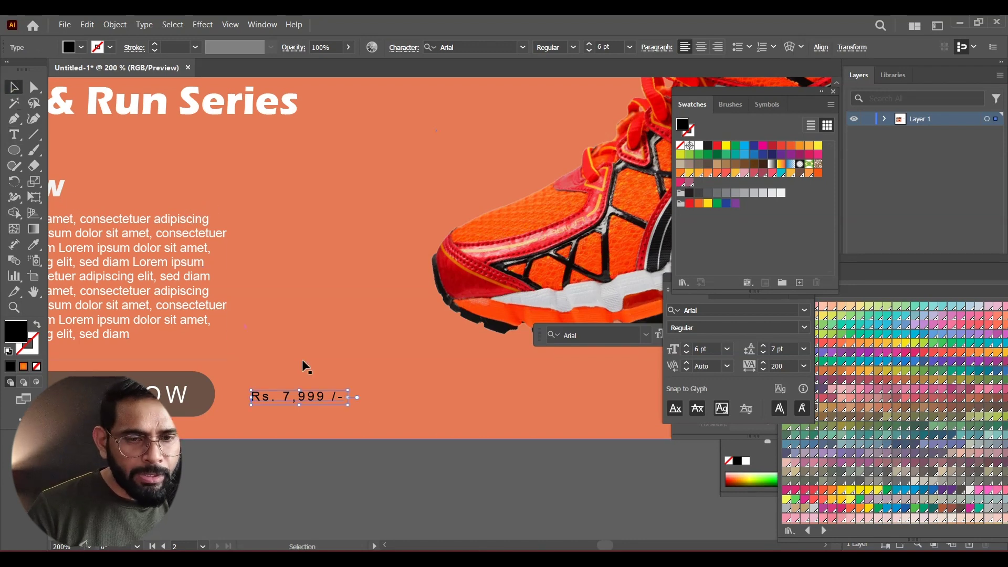
drag(345, 397, 345, 397)
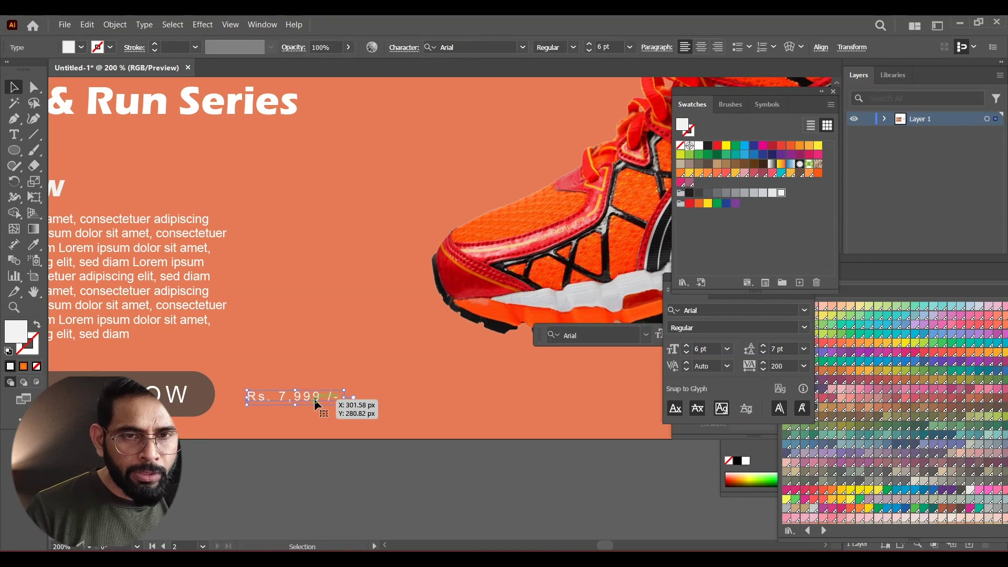
- Set the price text in the AMCAP Eternal font
click(523, 47)
click(569, 177)
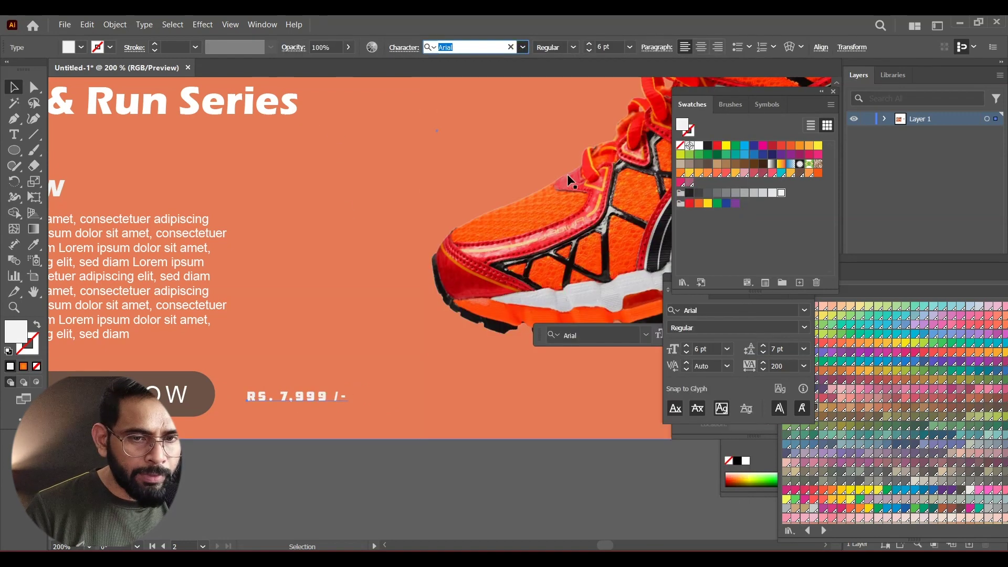
click(350, 480)
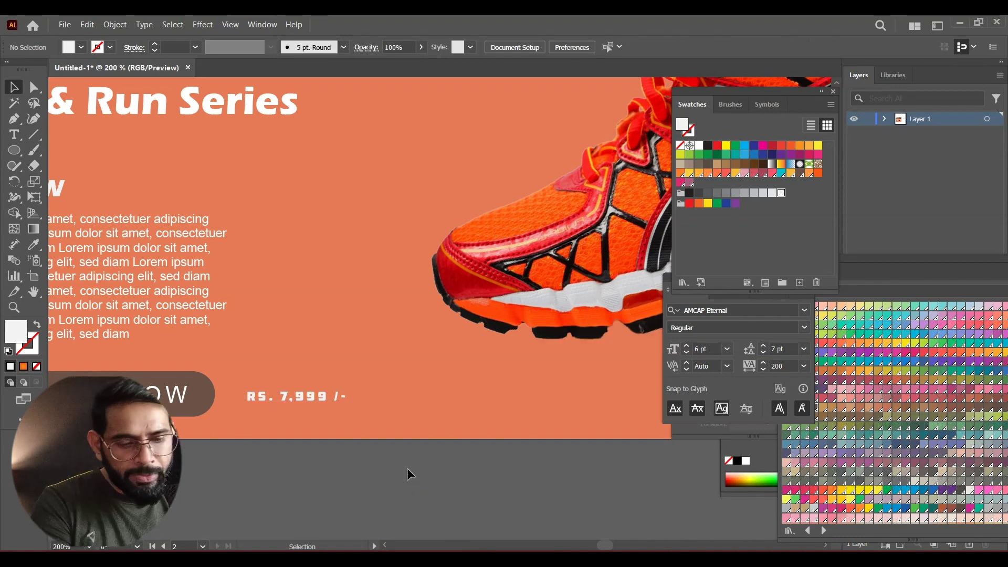
key(ctrl+minus)
key(ctrl+minus)
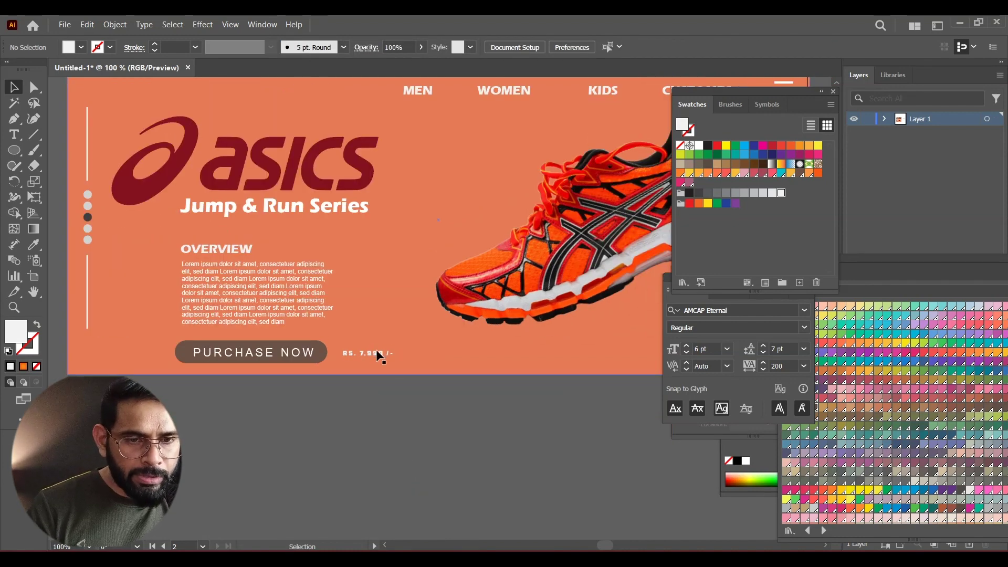
- Enlarge the price text to 10 pt
click(376, 351)
key(ctrl+plus)
key(ctrl+plus)
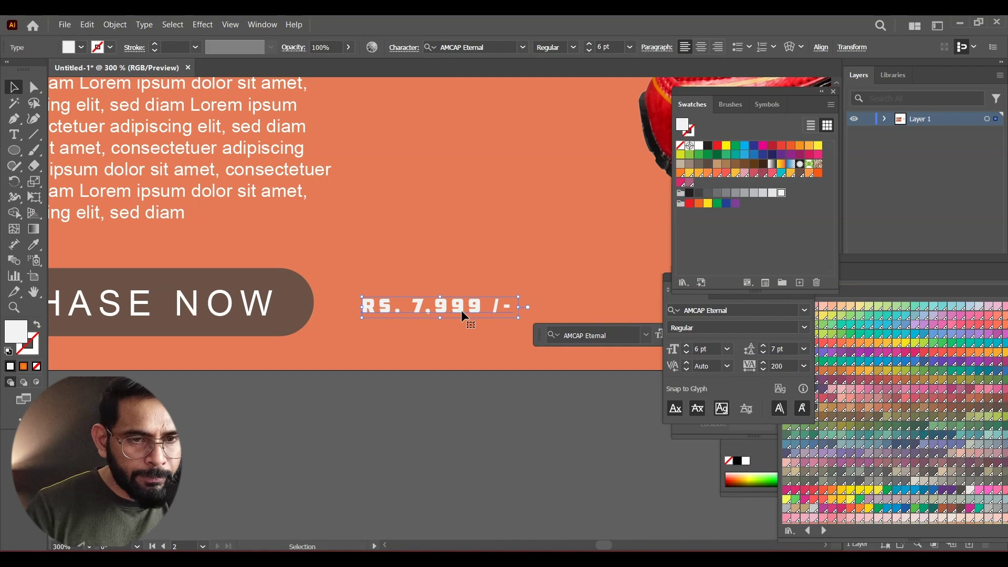
click(630, 47)
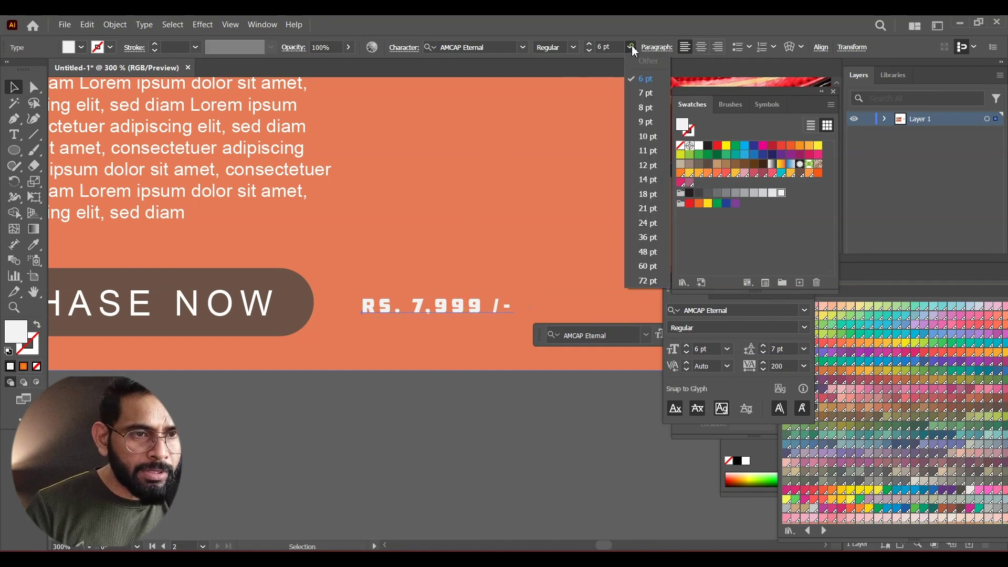
click(647, 141)
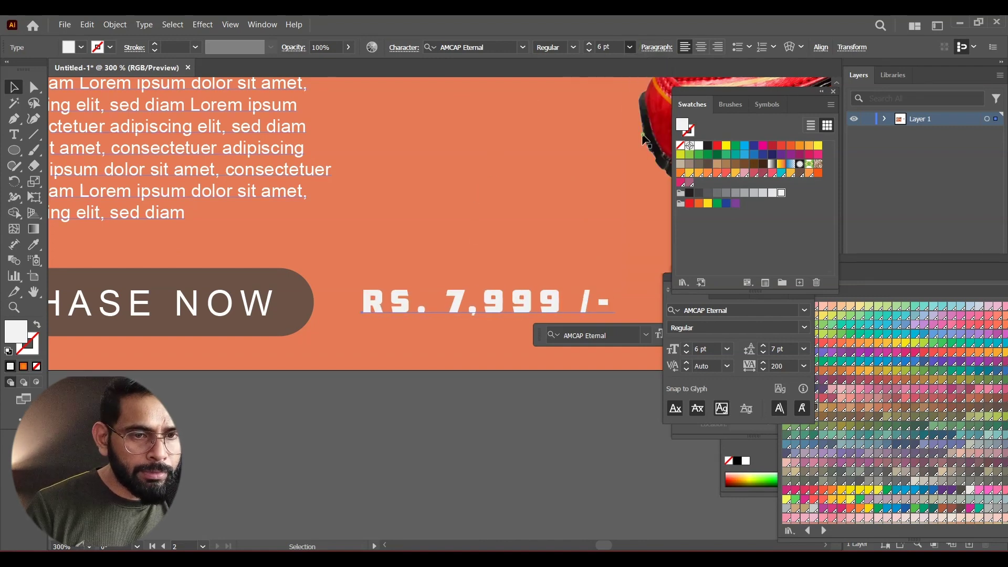
click(510, 394)
key(ctrl+minus)
key(ctrl+minus)
- Zoom out to review the enlarged price and select the Jump & Run Series heading
drag(507, 411, 446, 424)
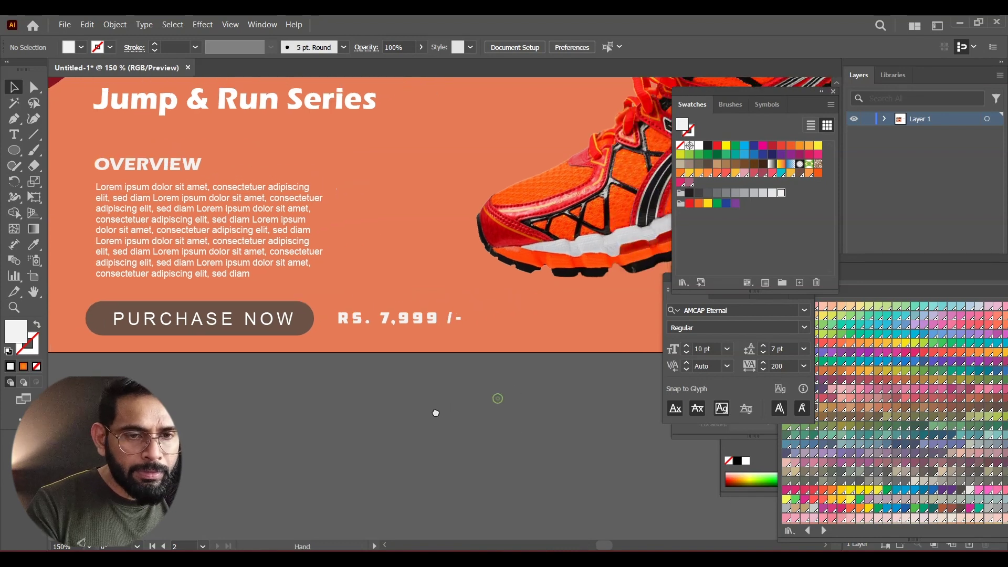
click(428, 319)
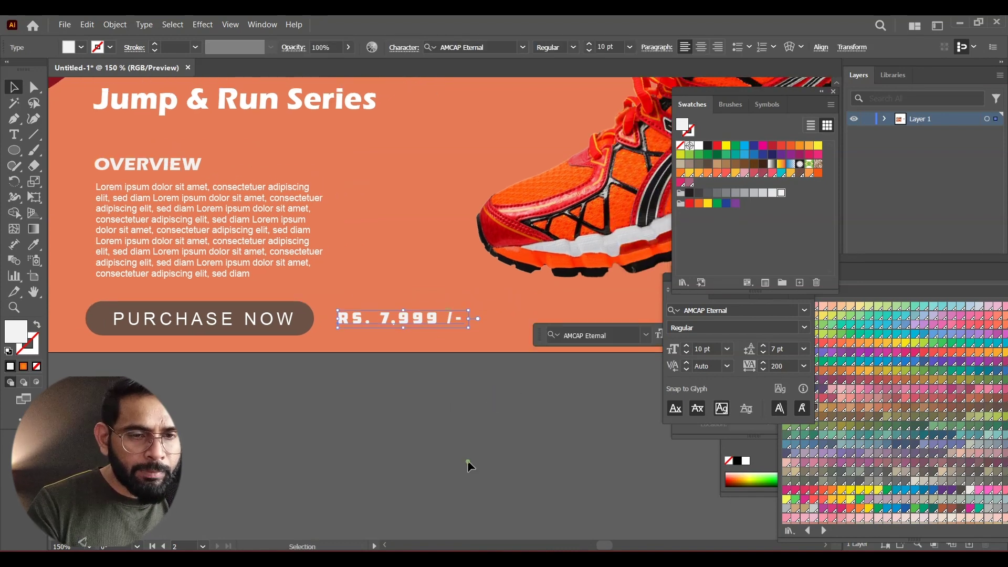
key(ctrl+minus)
drag(402, 488, 305, 547)
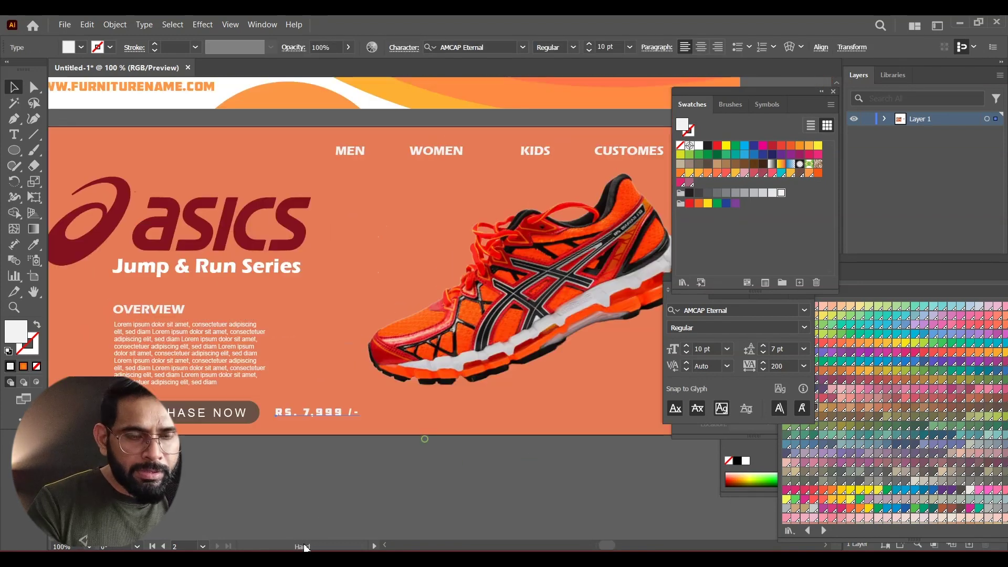
click(302, 473)
key(ctrl+minus)
click(283, 298)
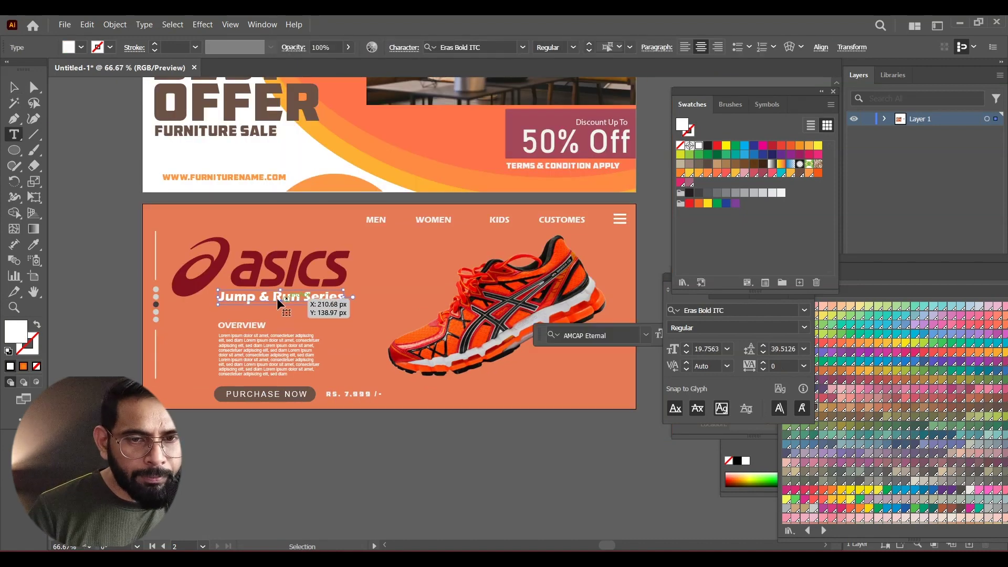
- Paste a copy of 'Run', scale it huge and place it over the asics logo area
double_click(273, 296)
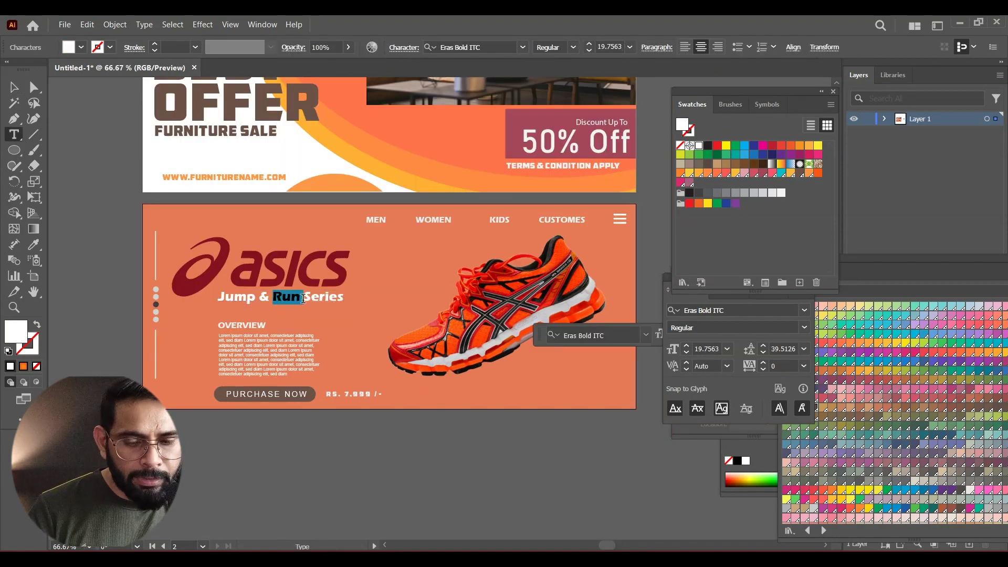
ctrl+click(371, 477)
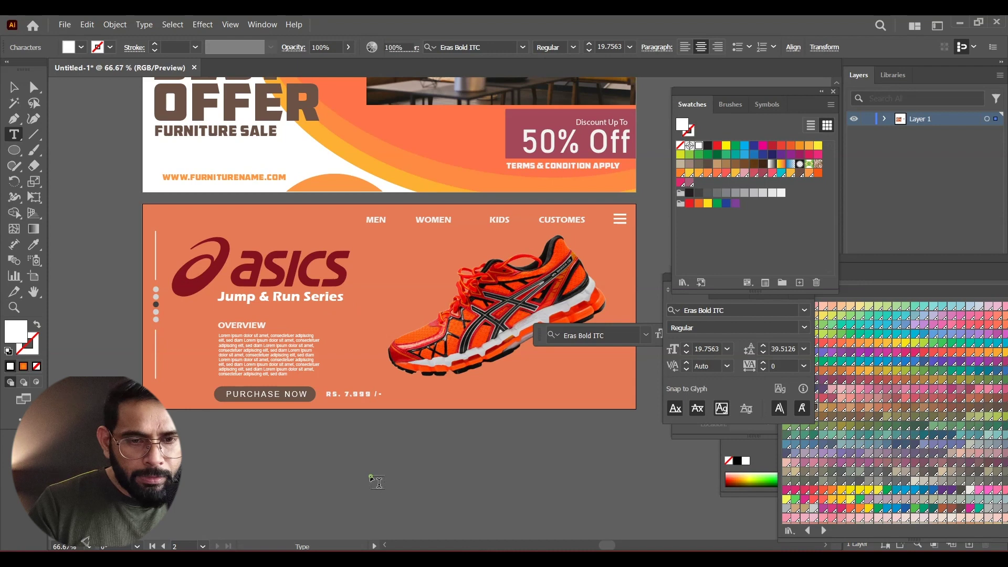
key(ctrl+v)
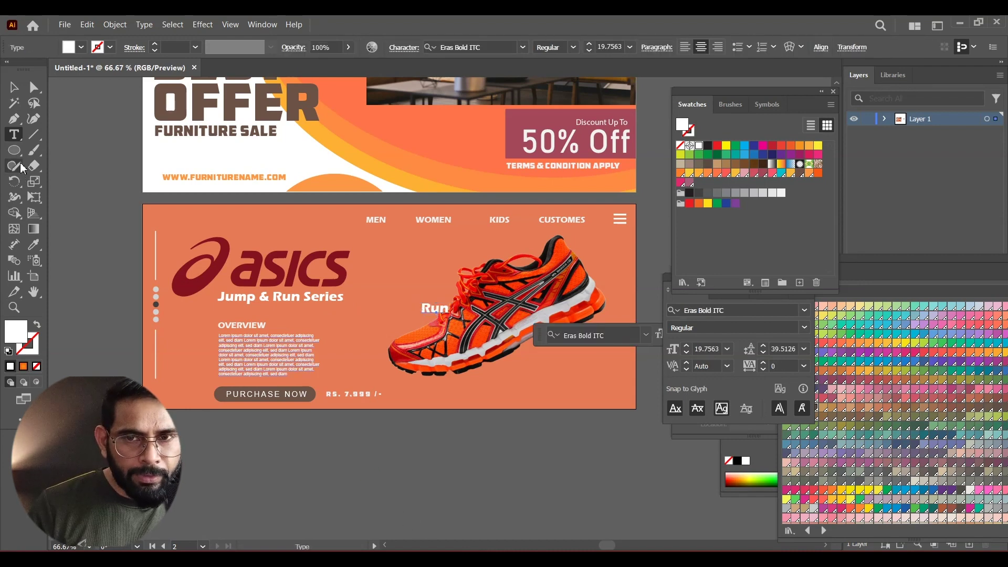
click(15, 90)
drag(455, 315, 719, 455)
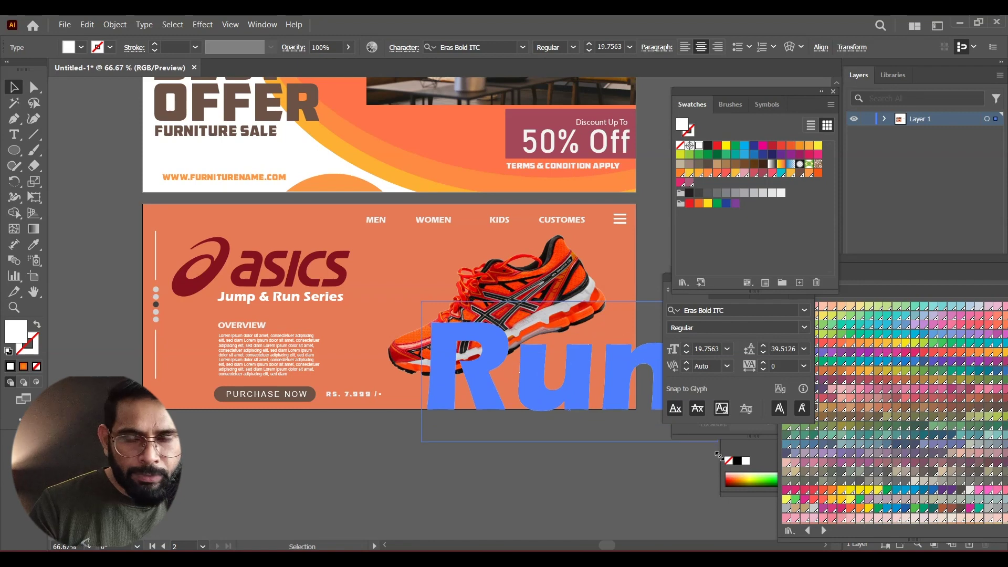
drag(562, 391, 322, 339)
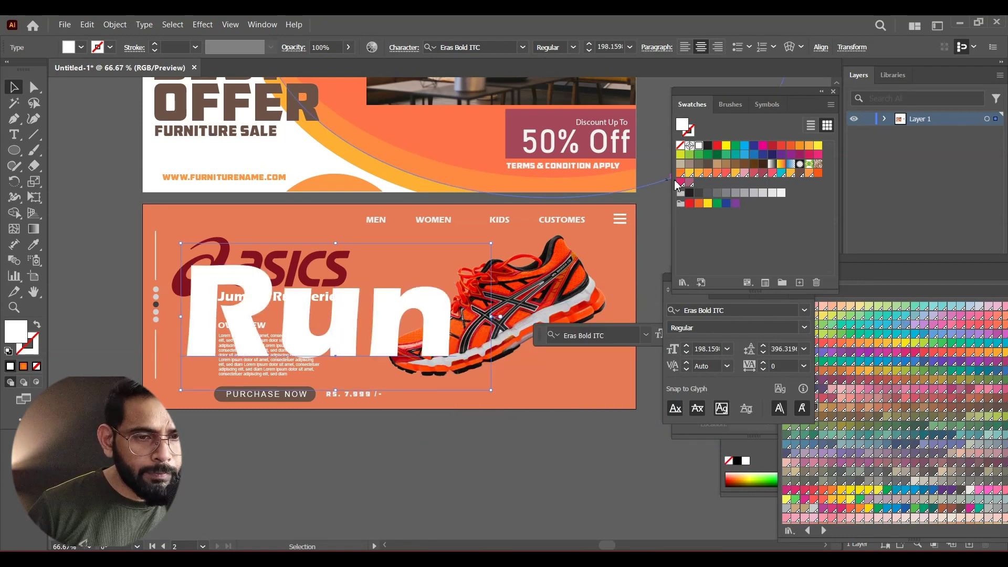
- Send the Run text, then the orange background rectangle, to the back so Run sits behind the shoe
right_click(298, 298)
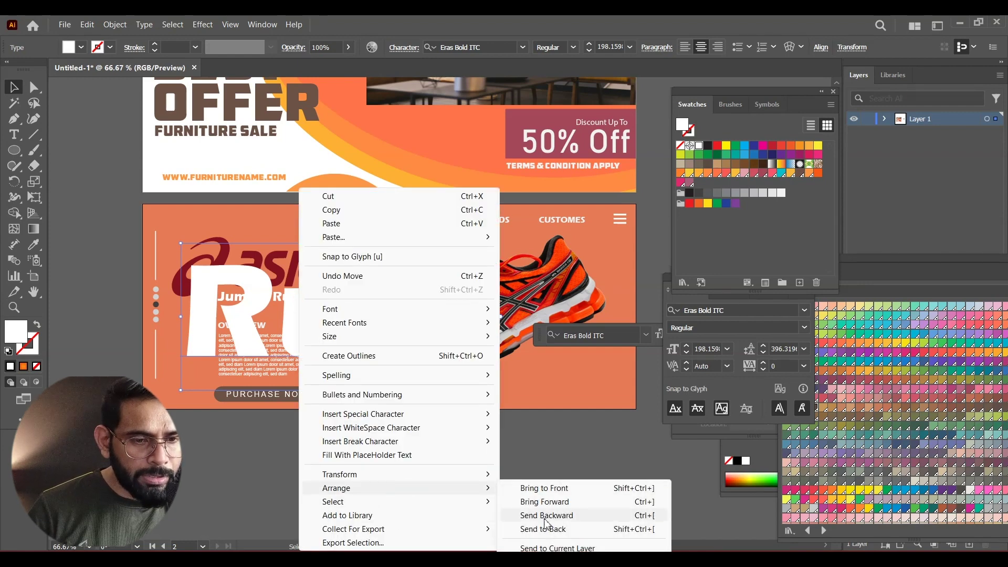
click(544, 529)
right_click(583, 400)
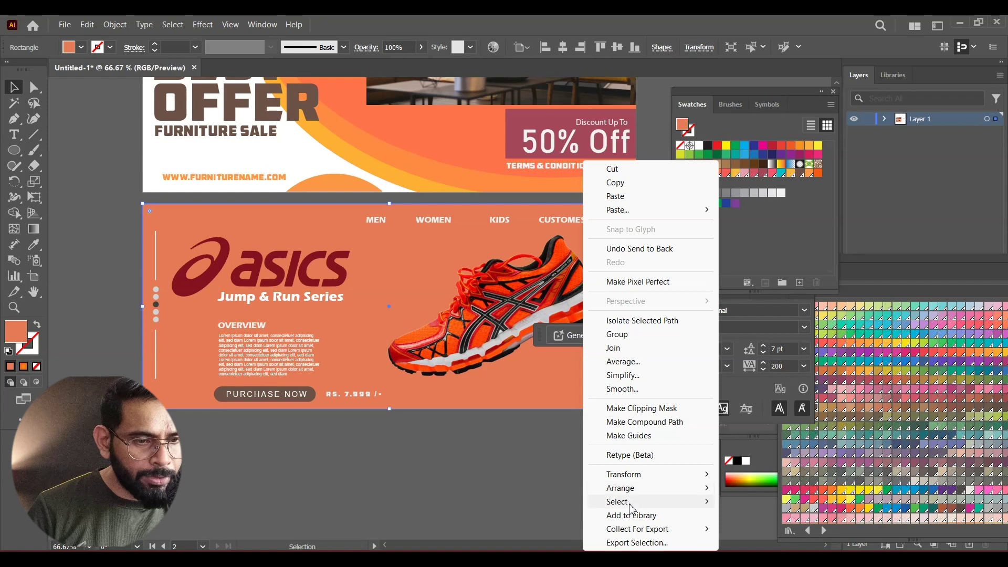
click(768, 529)
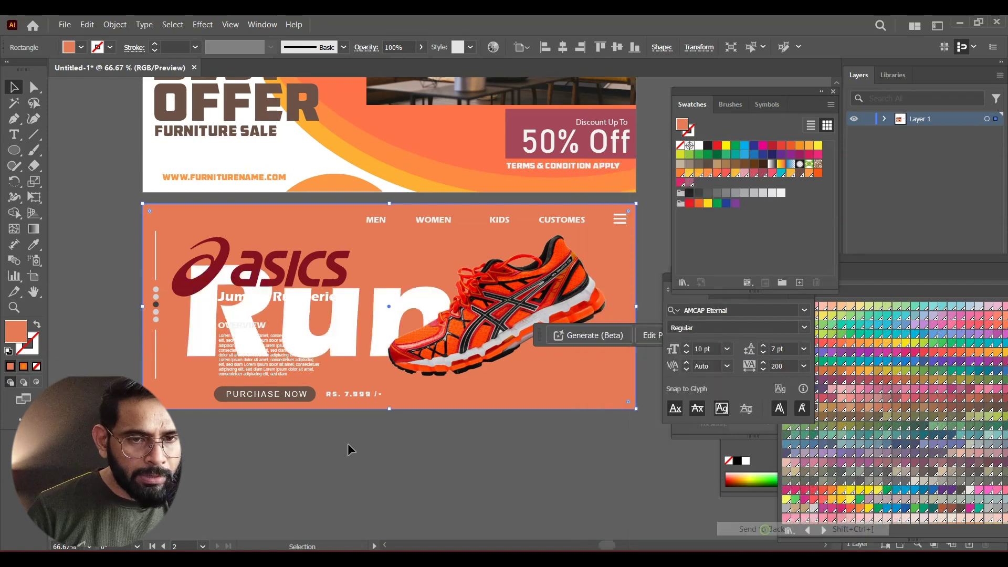
click(396, 433)
click(378, 338)
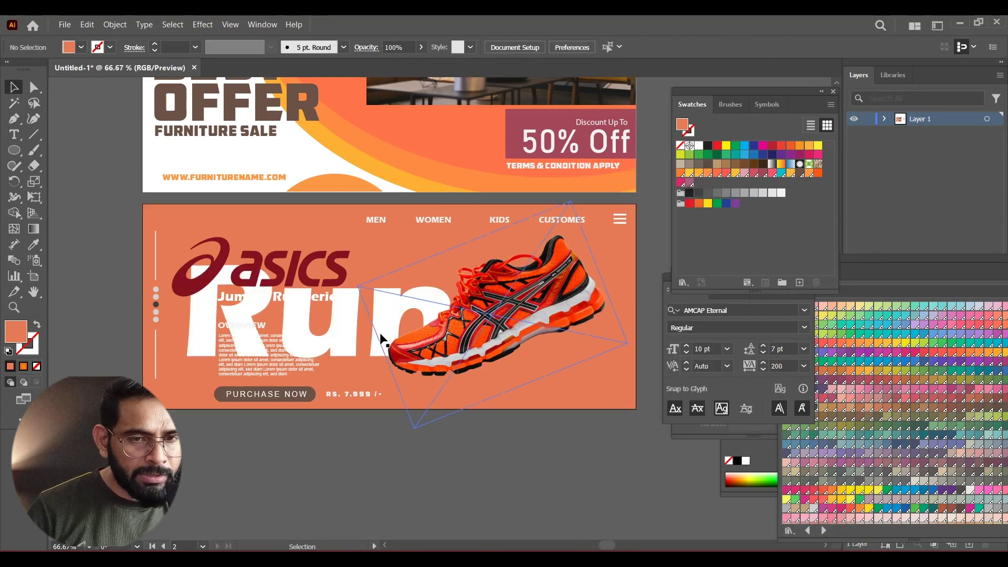
- Lower the Run text's opacity so it becomes a faint translucent watermark
click(196, 332)
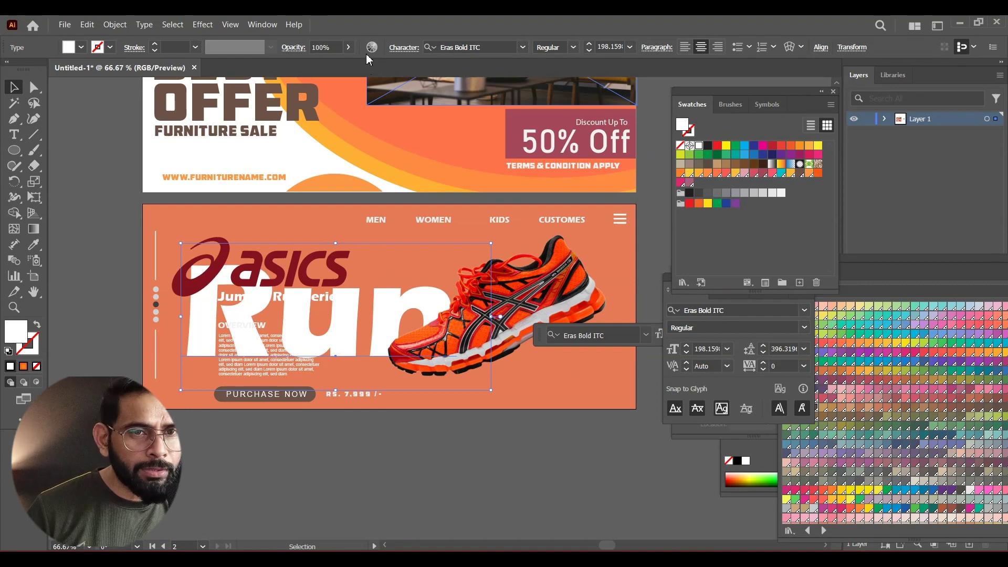
click(348, 47)
drag(349, 62, 320, 67)
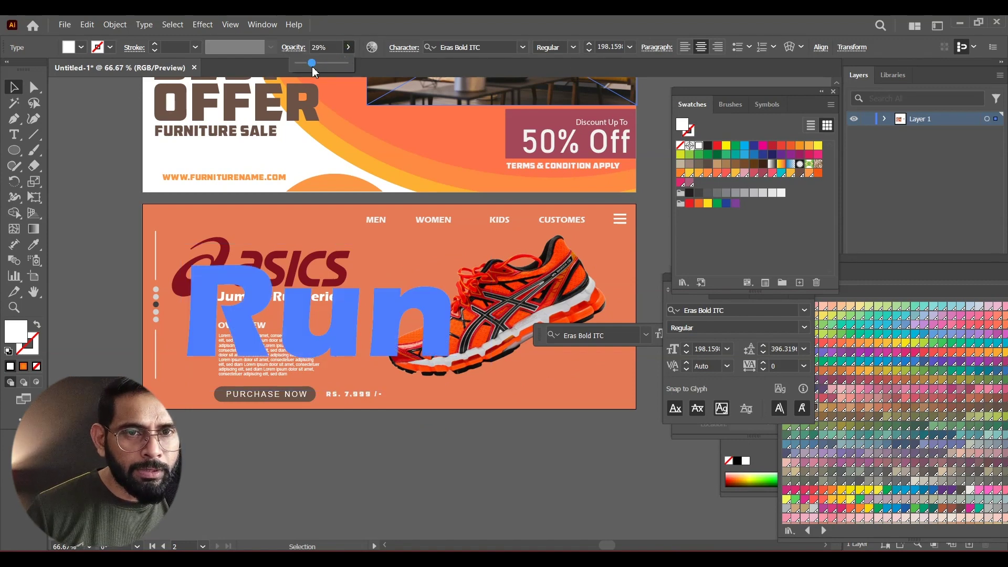
click(93, 146)
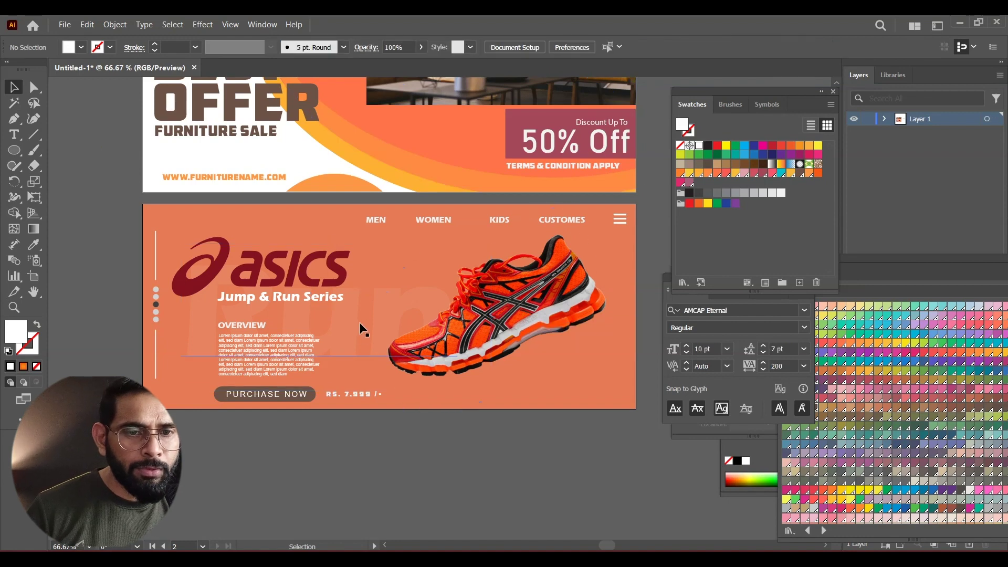
click(348, 335)
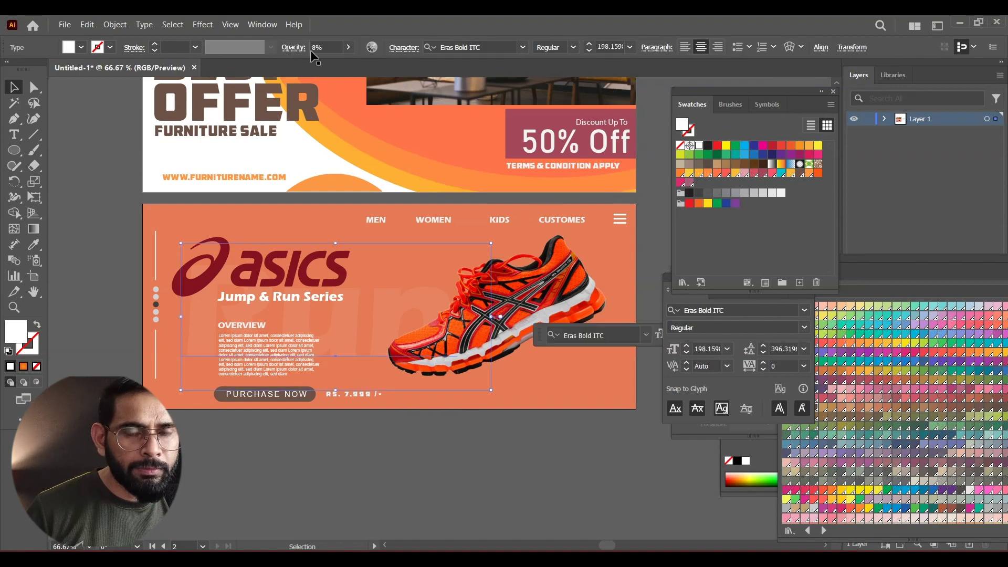
click(348, 46)
drag(308, 62, 312, 69)
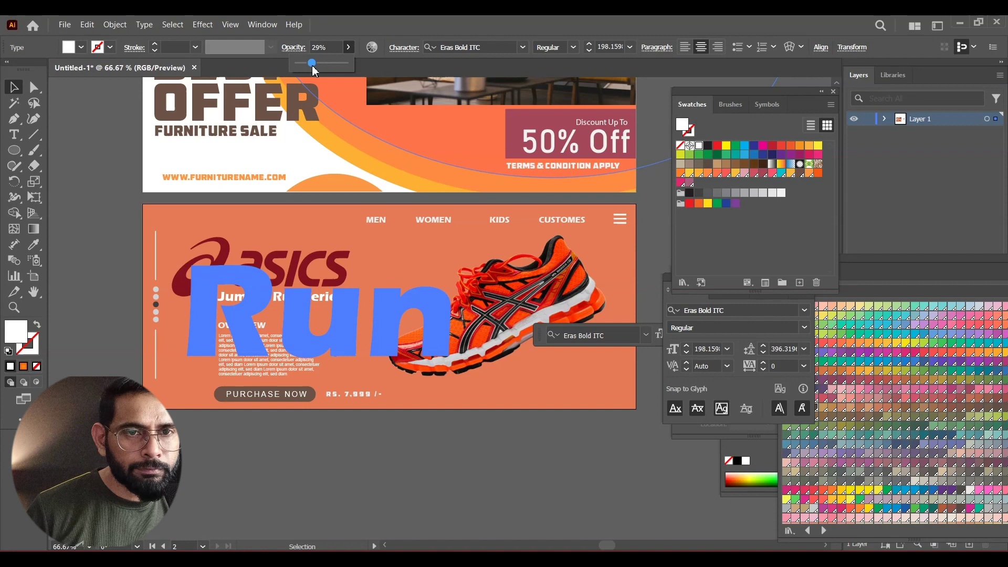
click(97, 142)
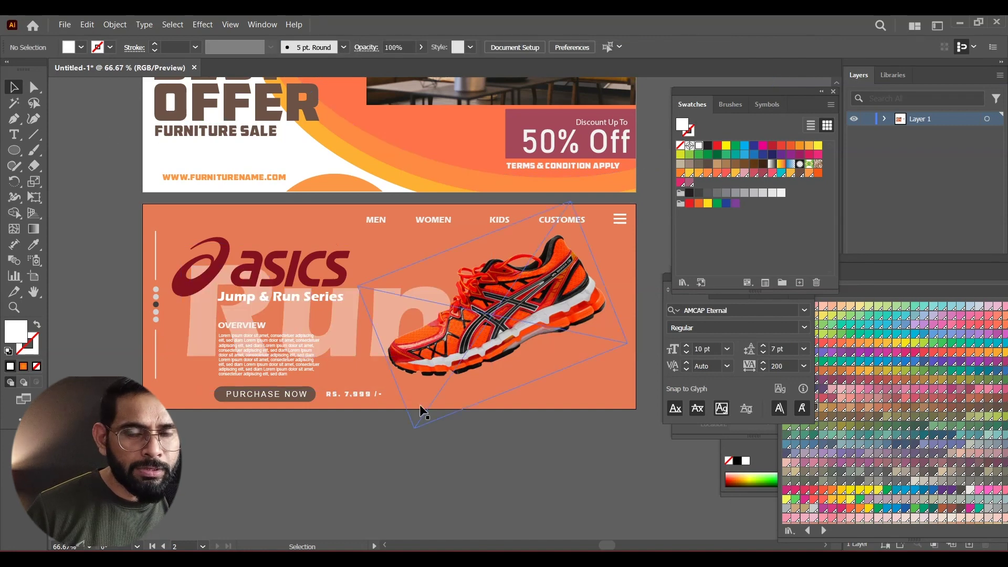
drag(420, 409, 530, 449)
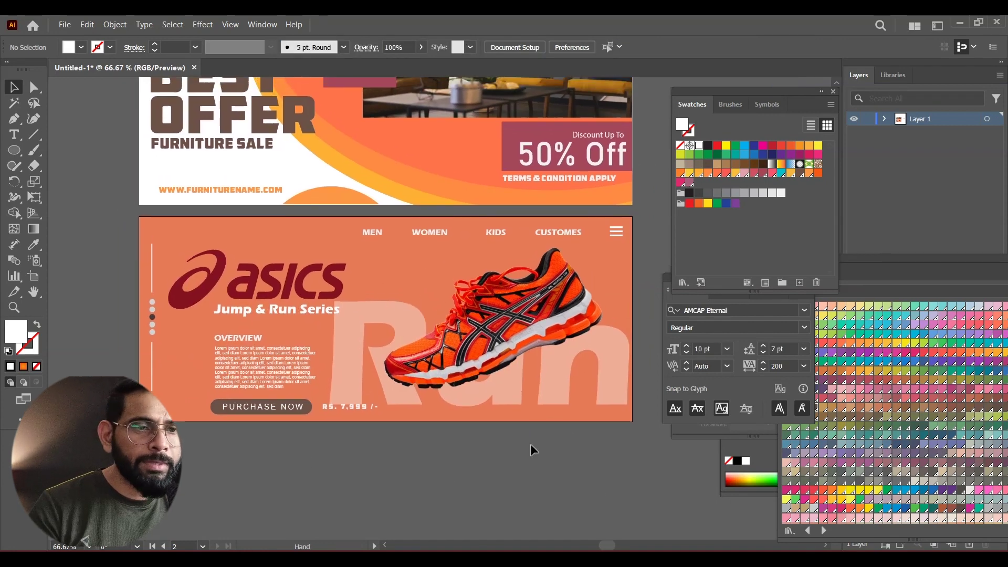
key(a)
key(ctrl+minus)
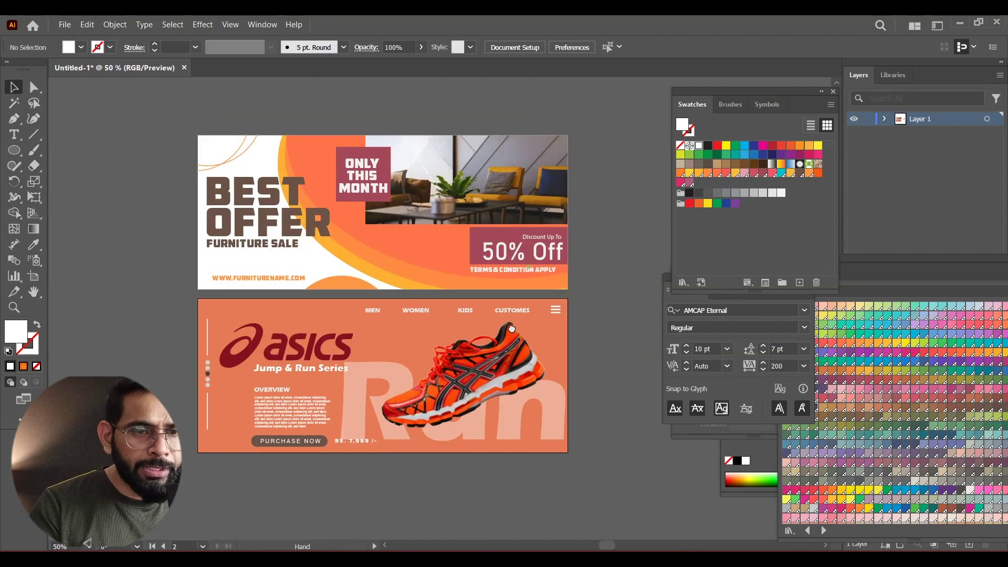
drag(540, 441, 519, 482)
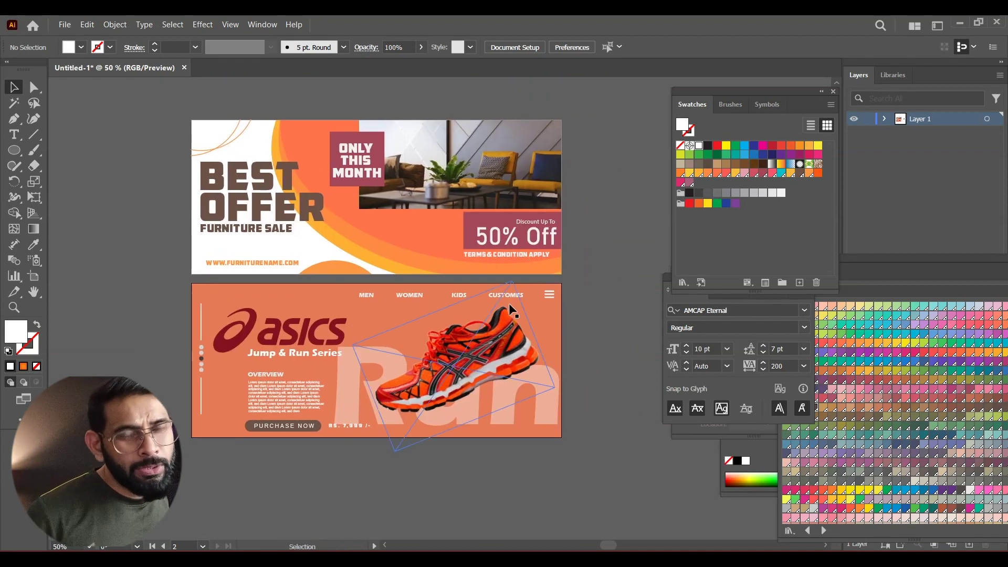